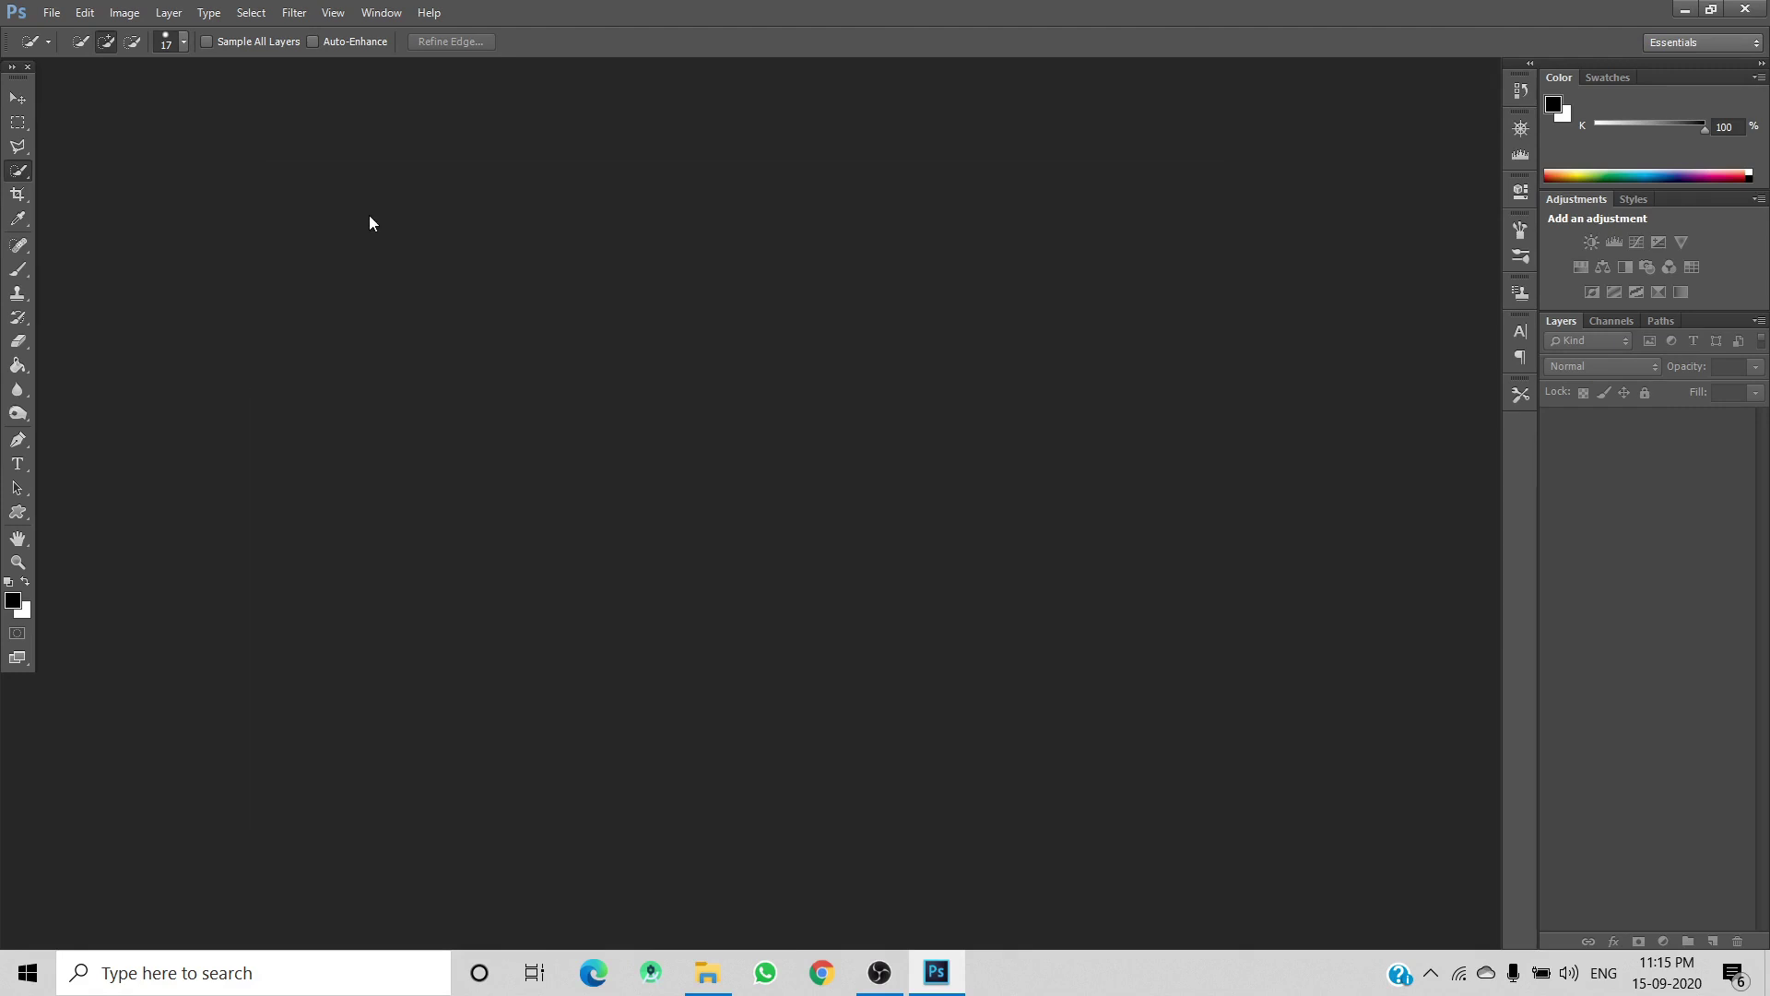
Open the Robert-Downey-Jr. image from the Saved Pictures folder and duplicate its background layer.
left_click(51, 13)
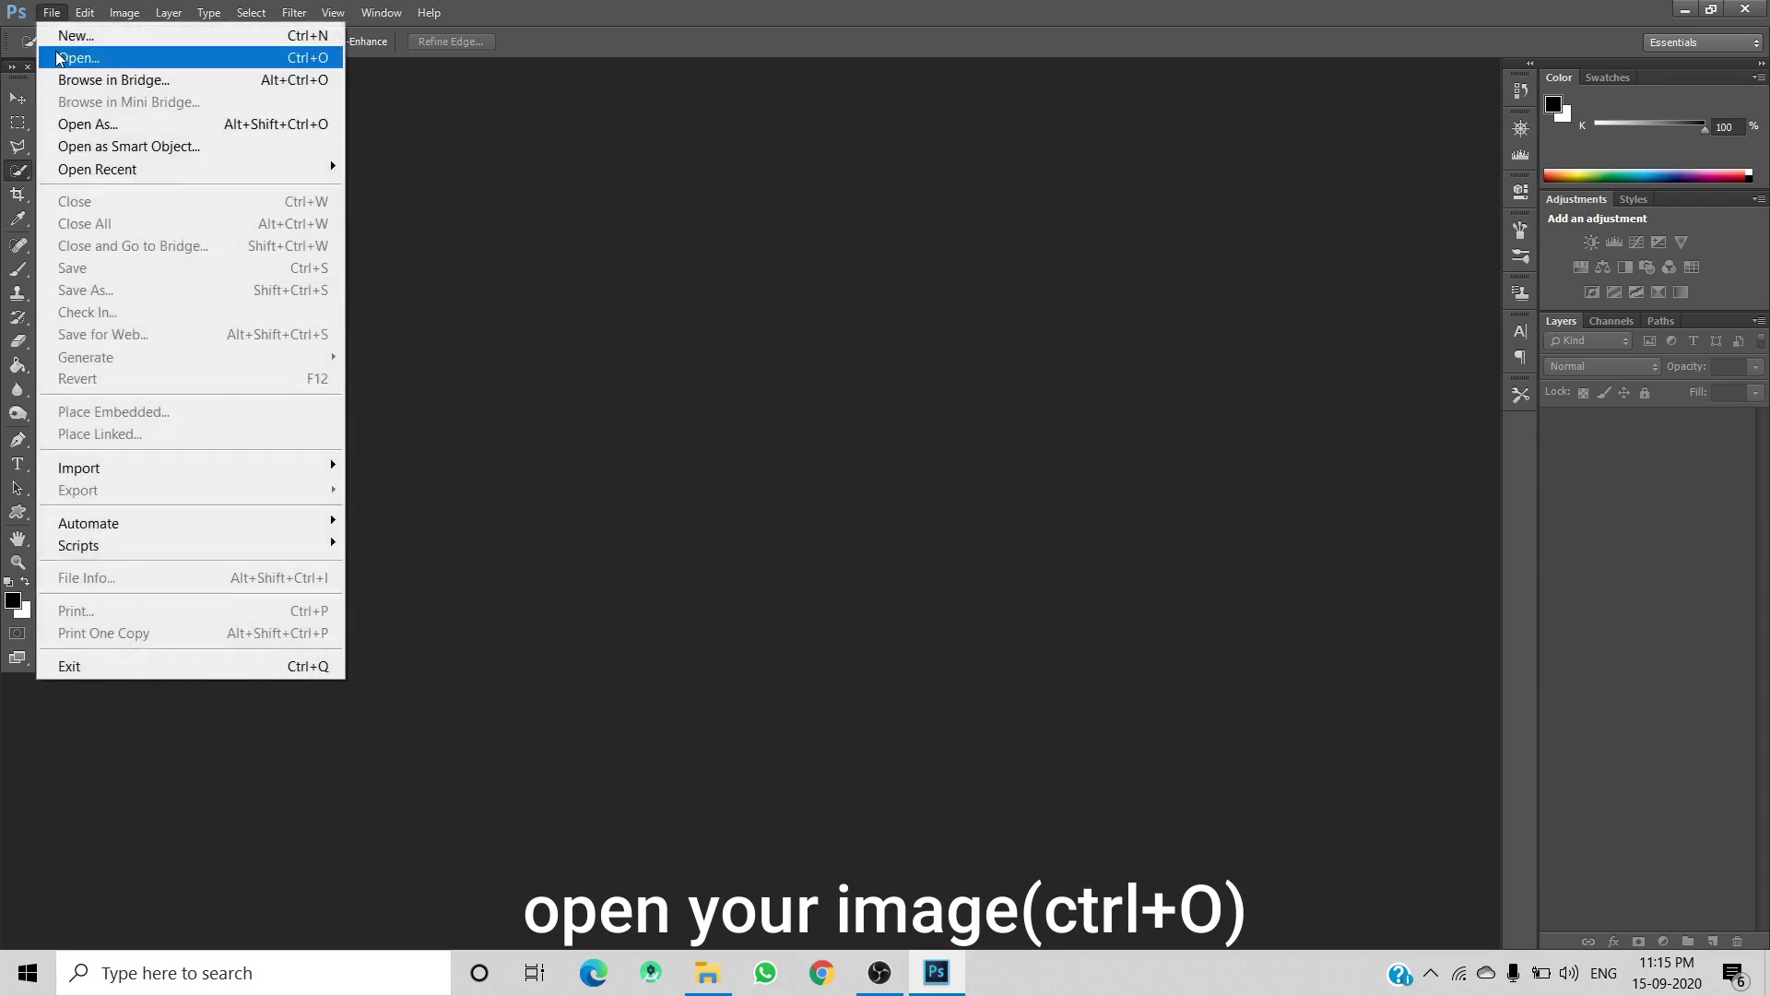
left_click(69, 55)
left_click(277, 201)
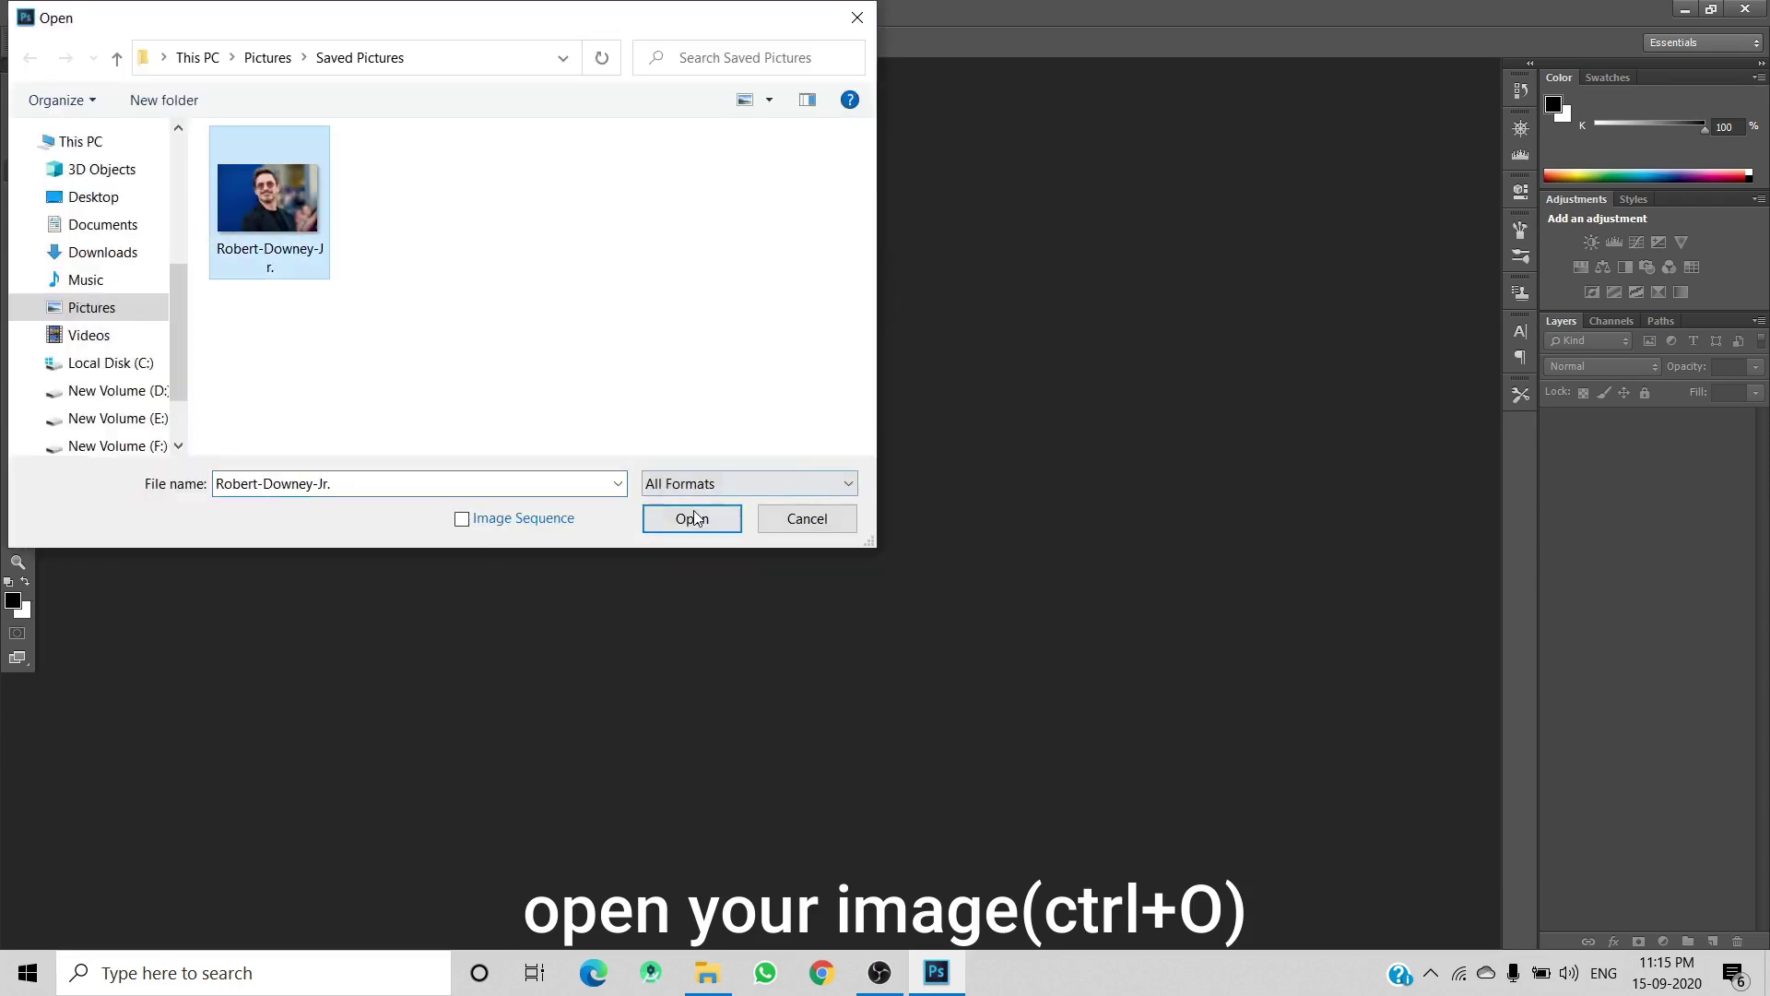
left_click(699, 518)
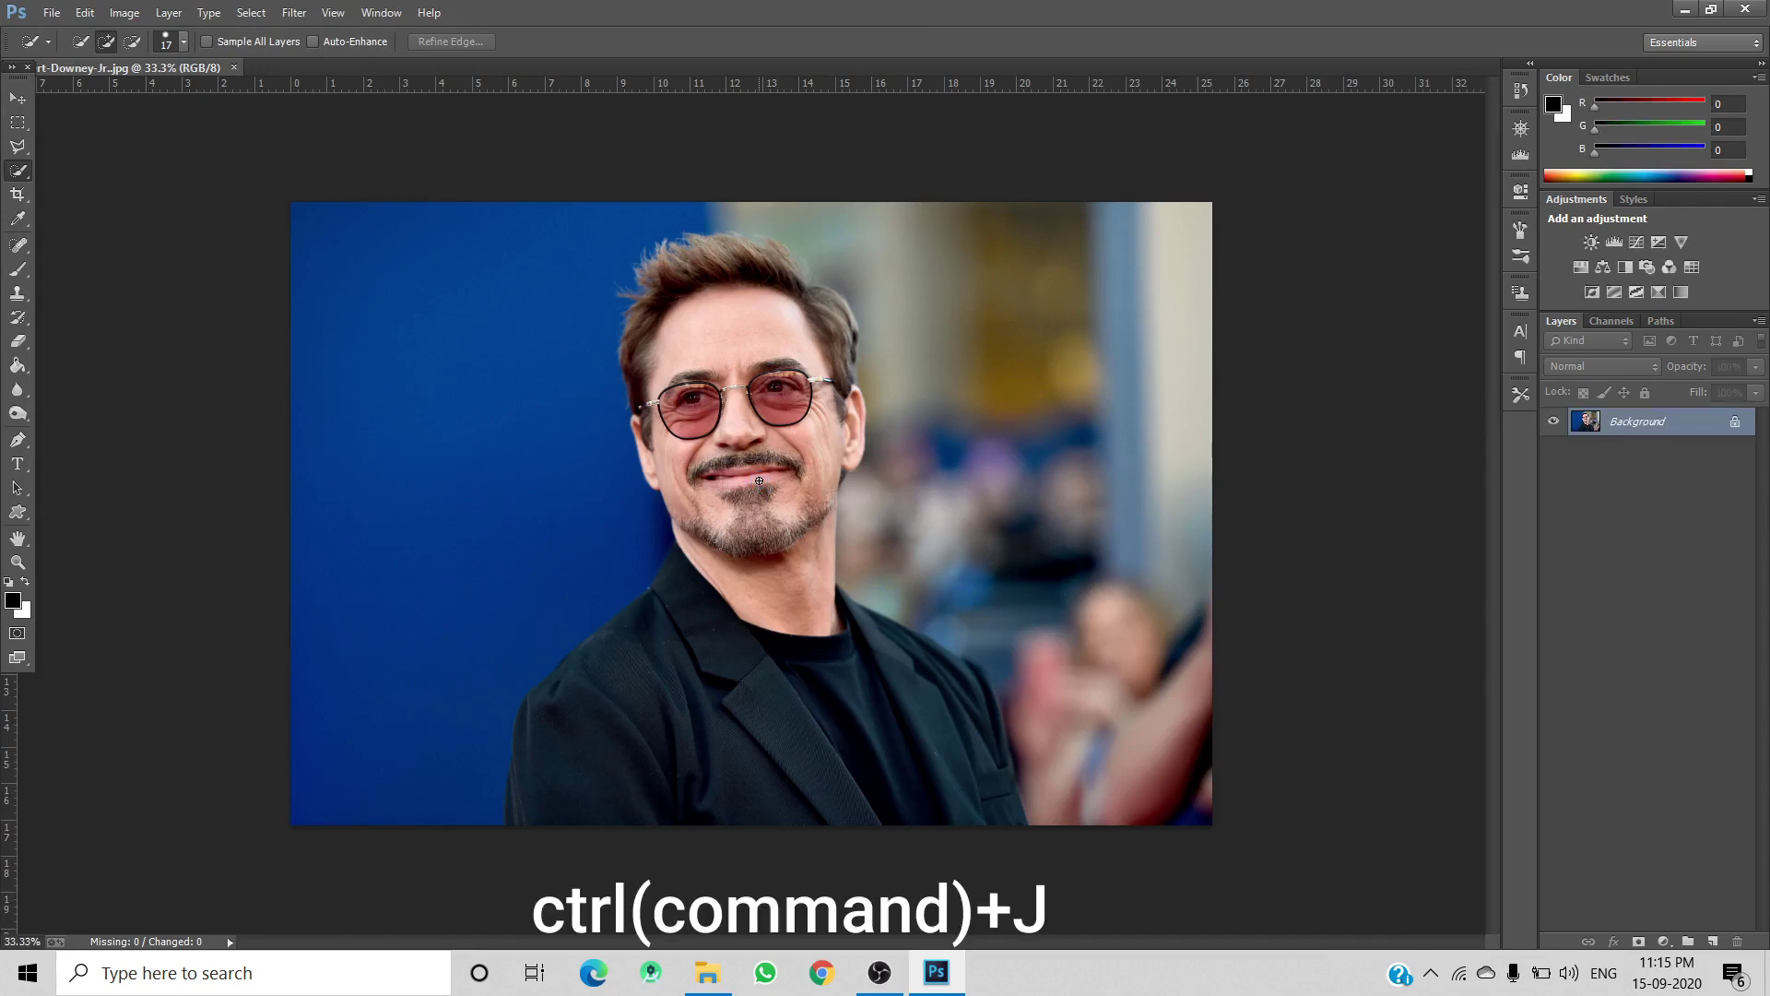
key("ctrl+j")
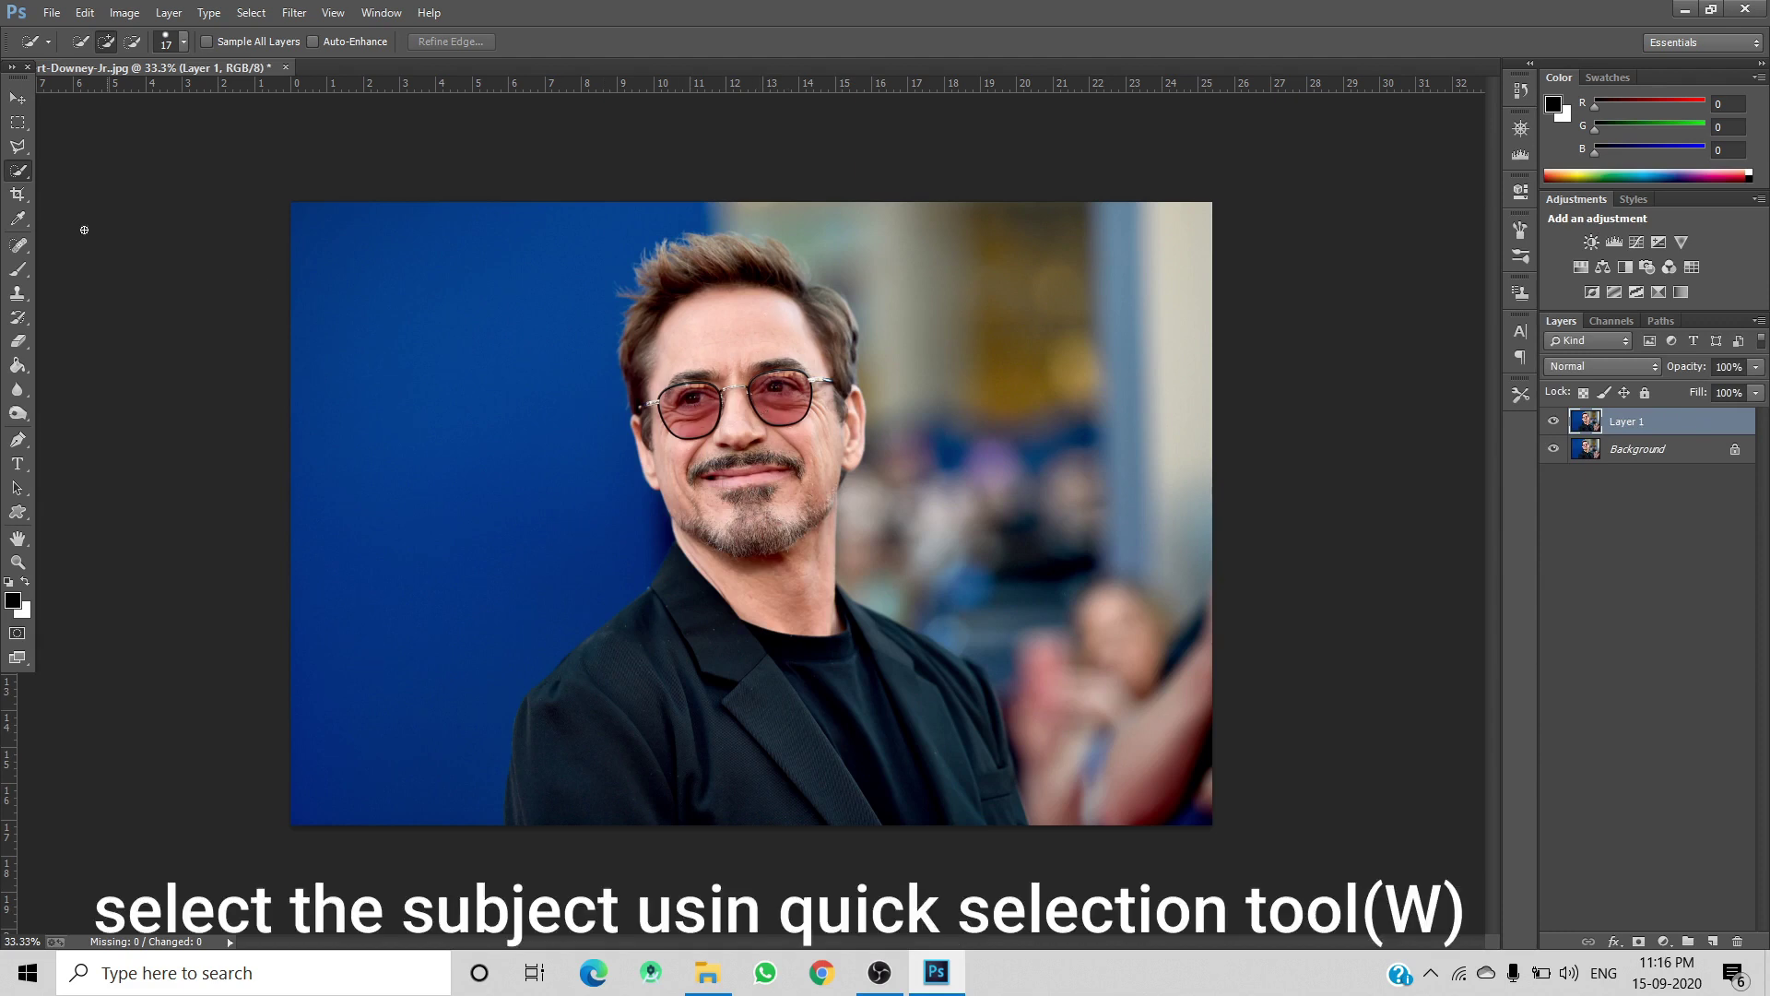
Select the man's body, face and hair with Quick Selection and add a layer mask to the duplicate layer from it.
mouse_move(725, 466)
left_mouse_down()
mouse_move(726, 670)
mouse_move(627, 727)
mouse_move(802, 751)
mouse_move(895, 731)
left_mouse_up()
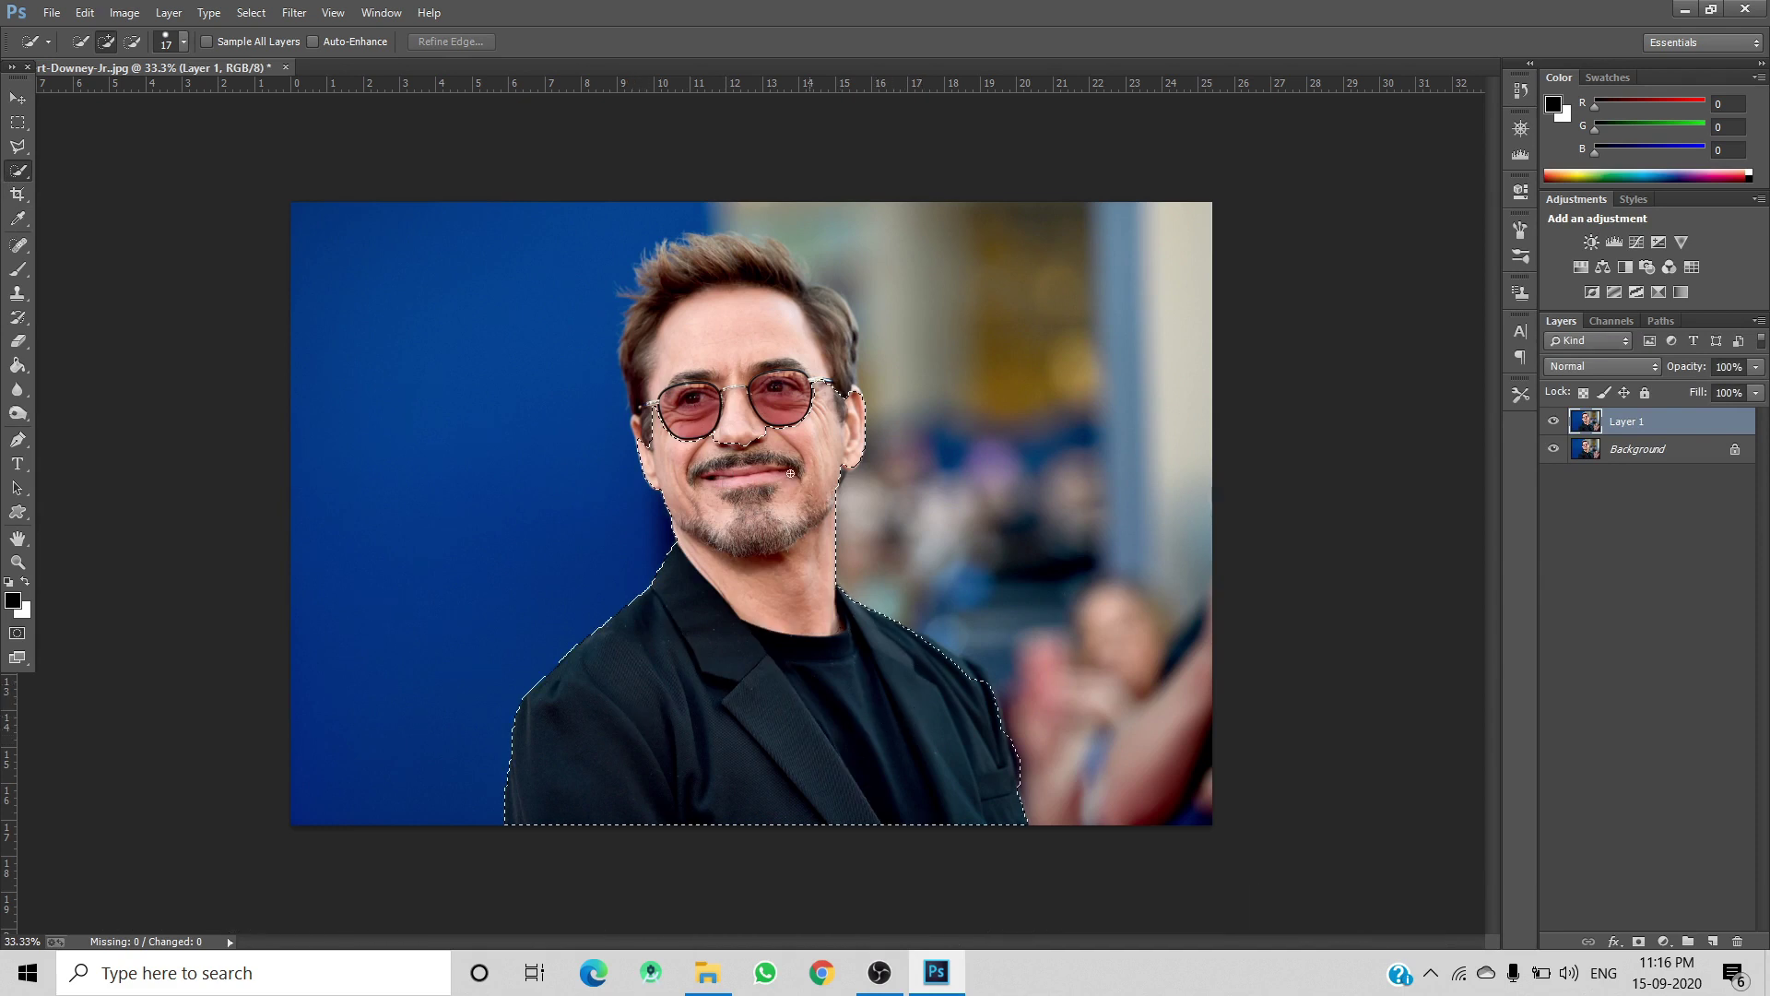
mouse_move(687, 372)
left_mouse_down()
mouse_move(650, 435)
mouse_move(641, 335)
mouse_move(671, 280)
mouse_move(644, 266)
mouse_move(699, 240)
mouse_move(780, 253)
mouse_move(772, 242)
mouse_move(820, 305)
left_mouse_up()
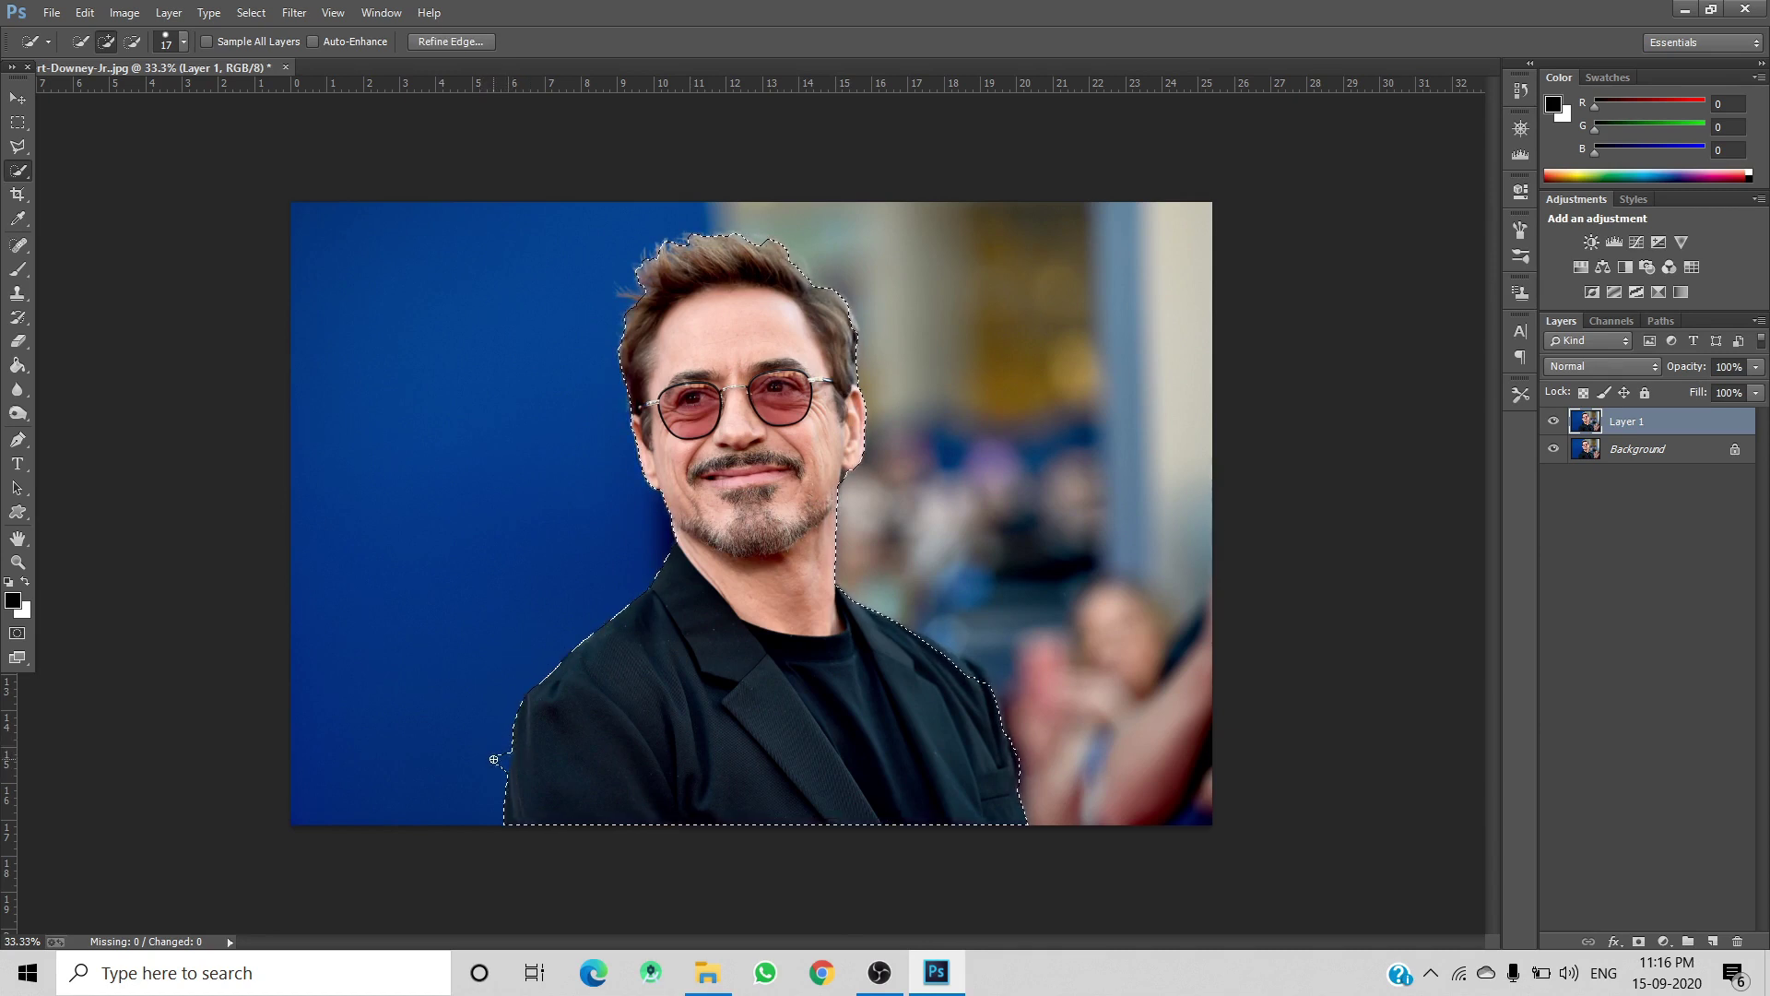
key("alt")
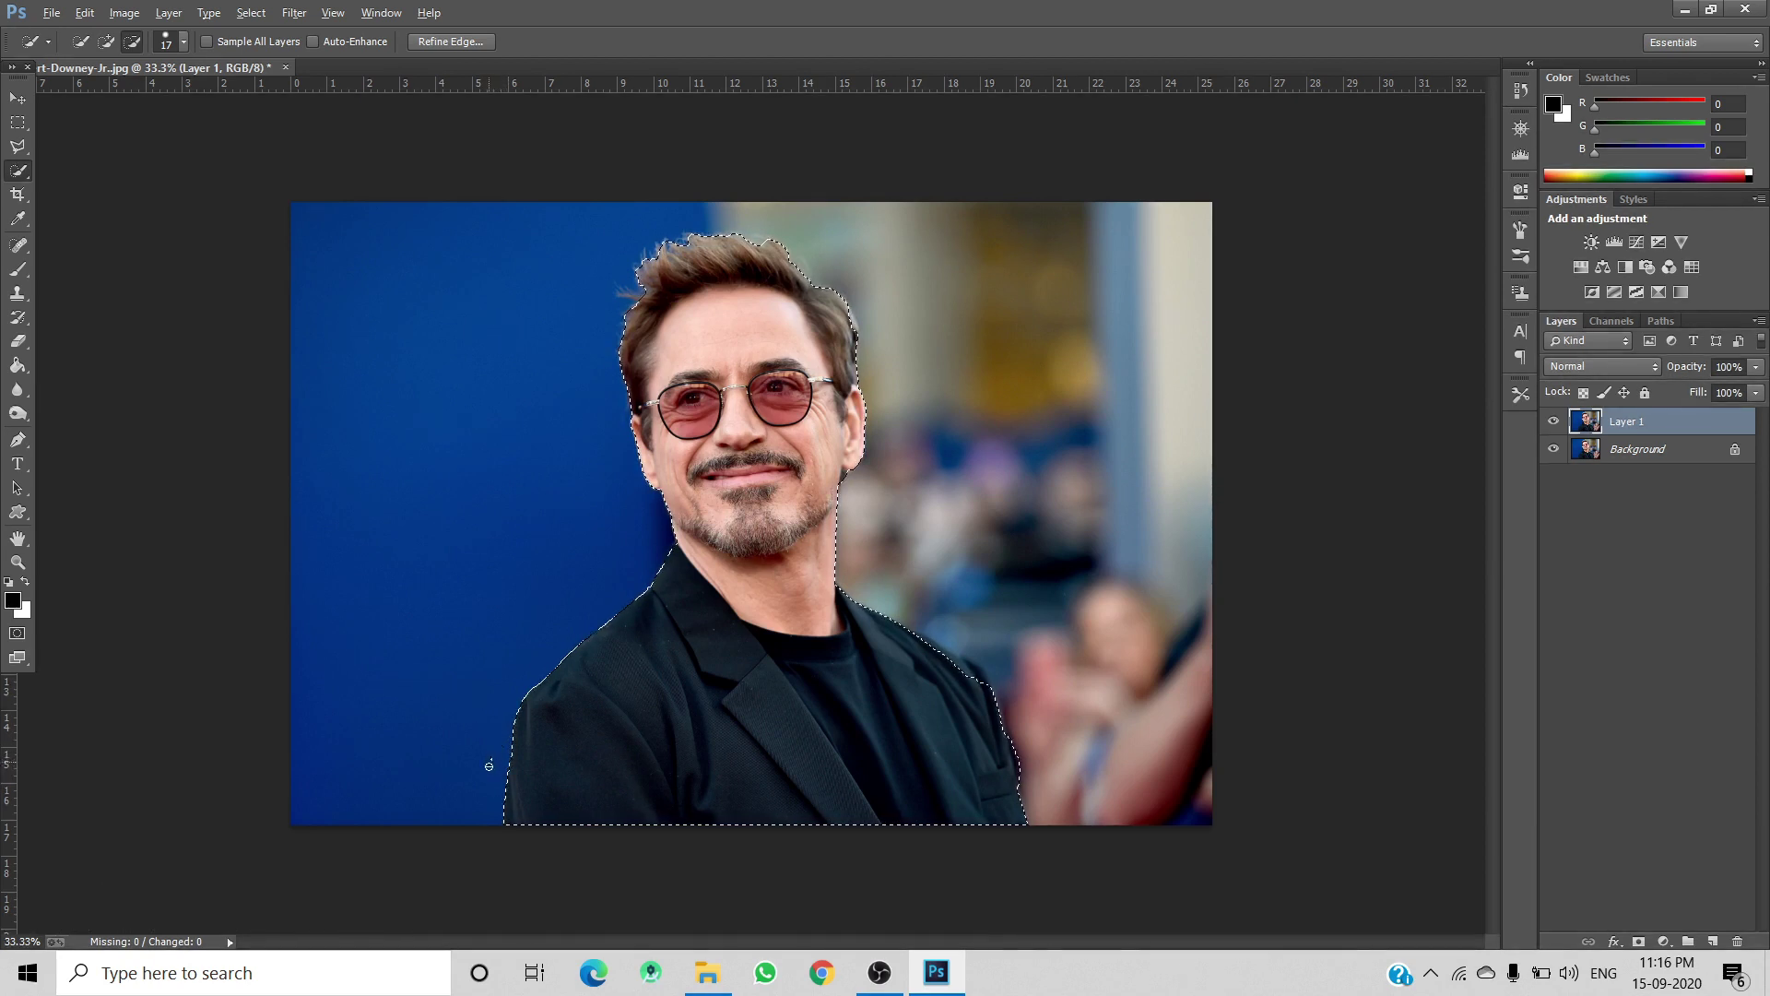
key("alt")
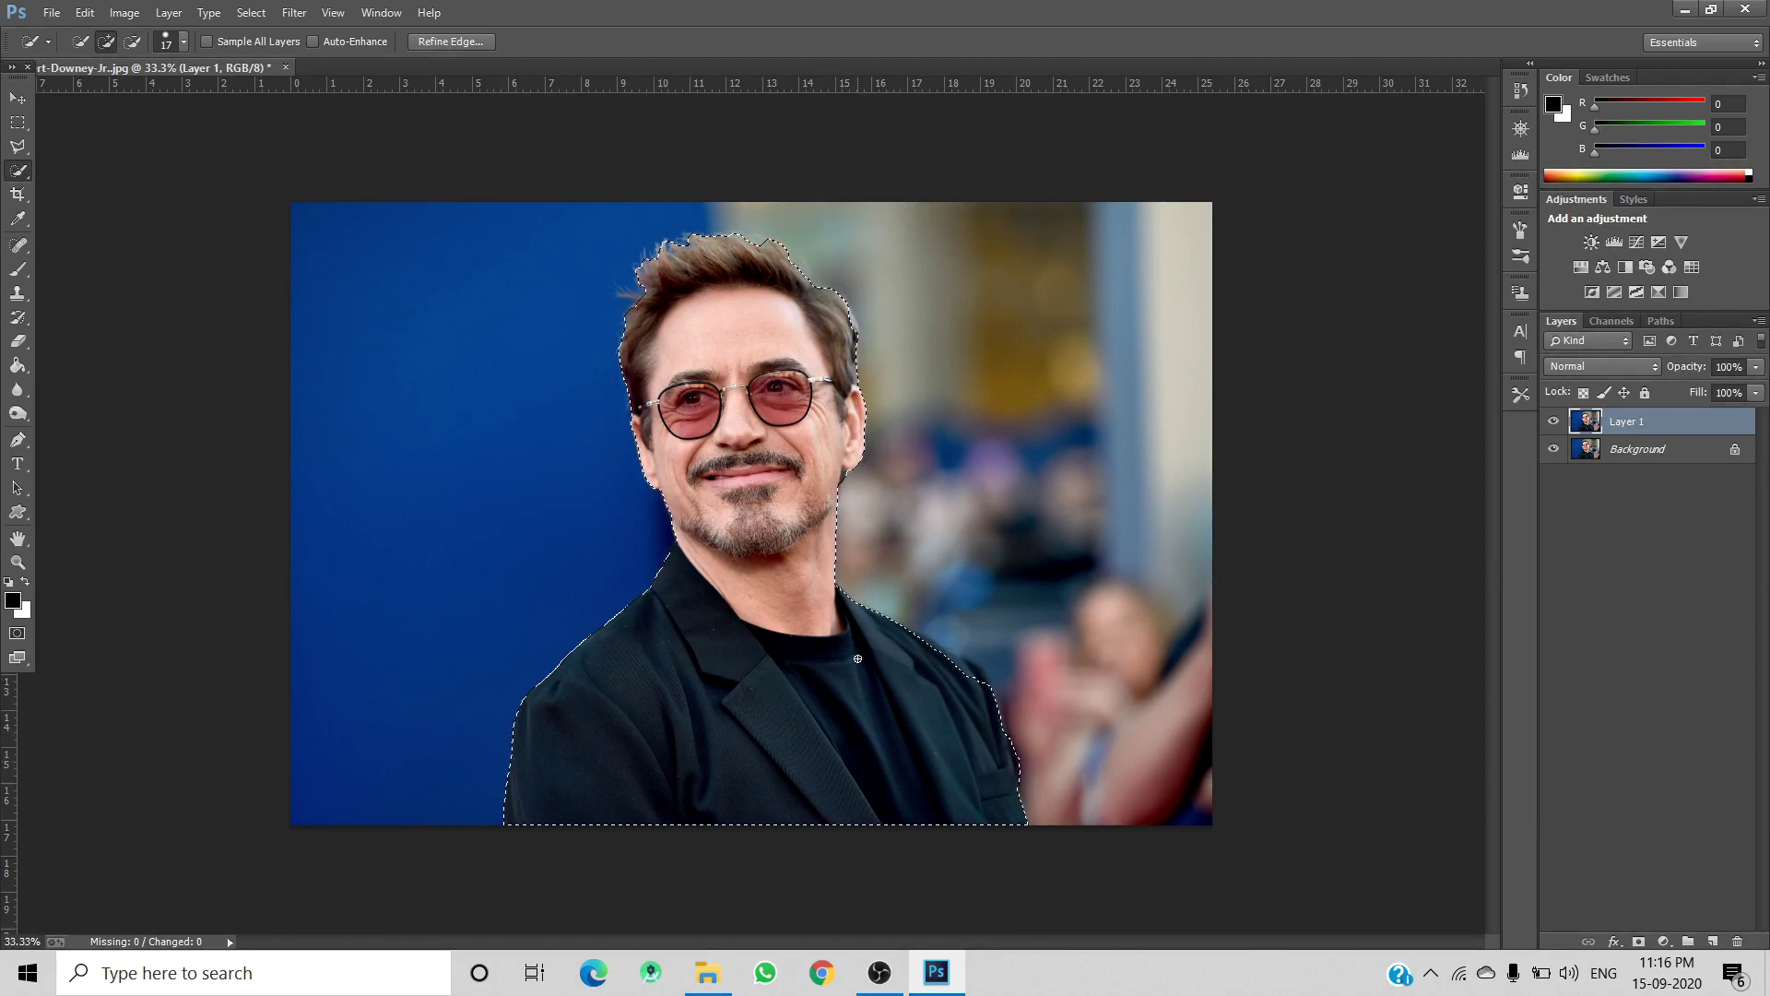
left_click(1638, 941)
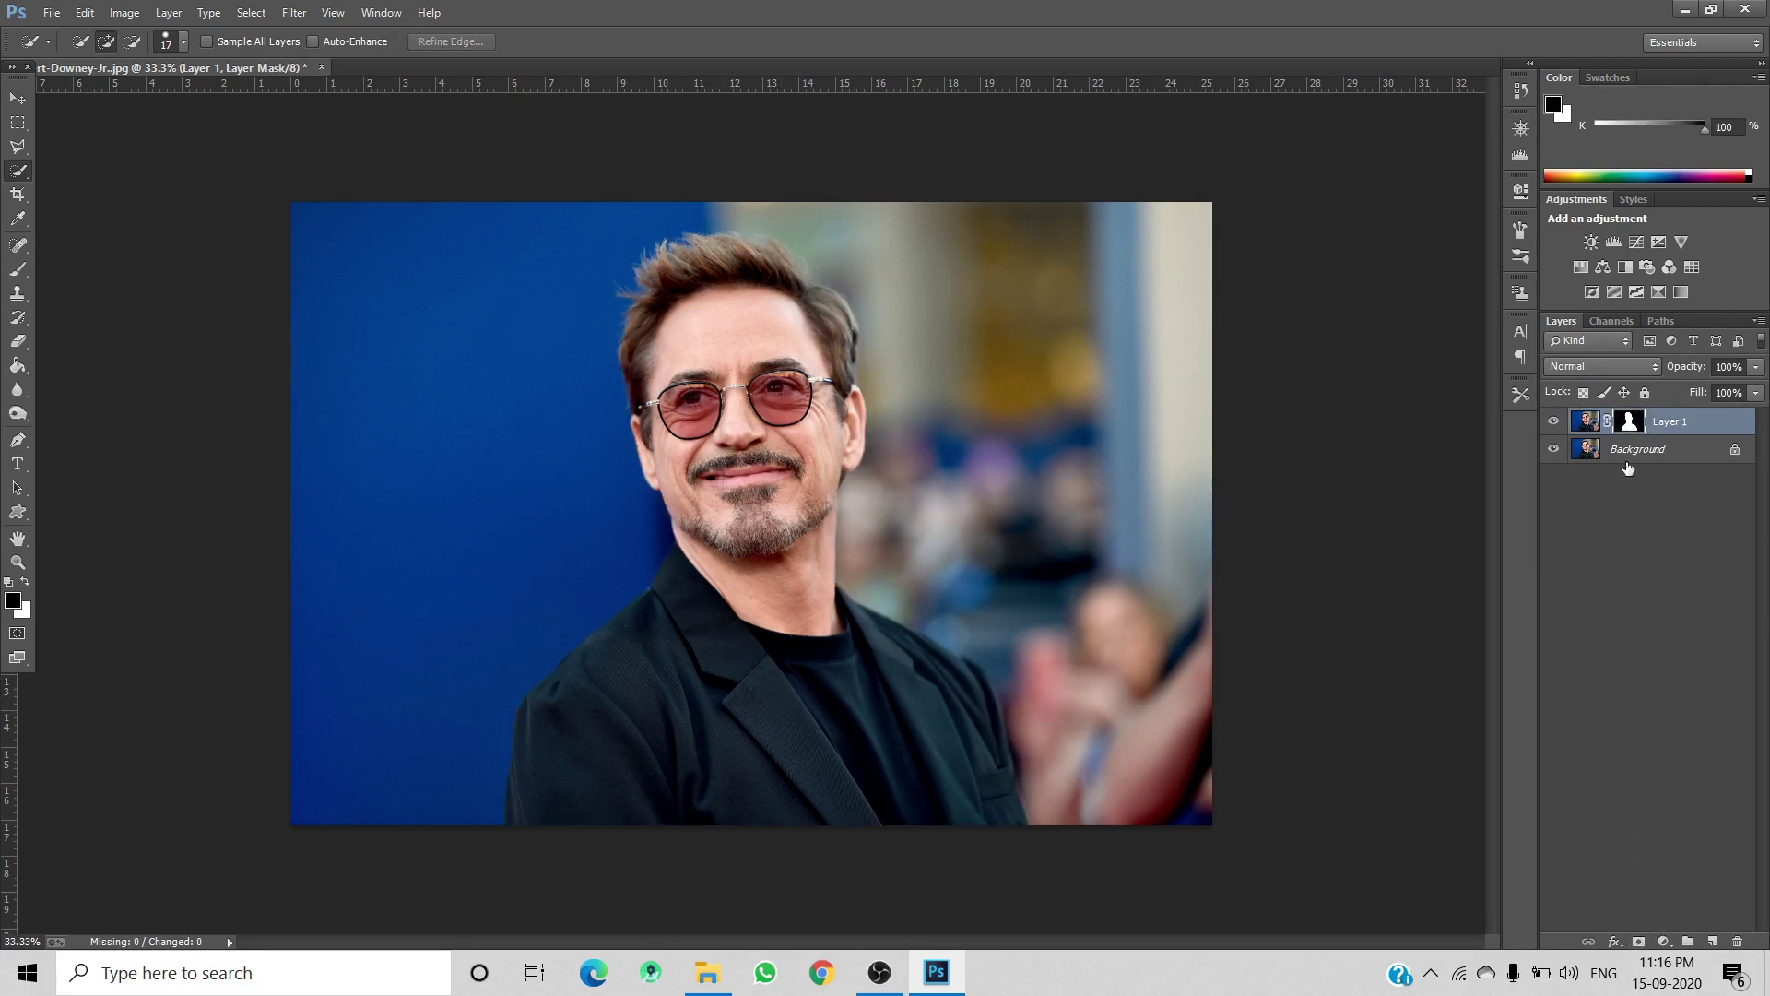
Refine the layer mask in the On Black view by slightly raising the edge detection radius.
right_click(1629, 422)
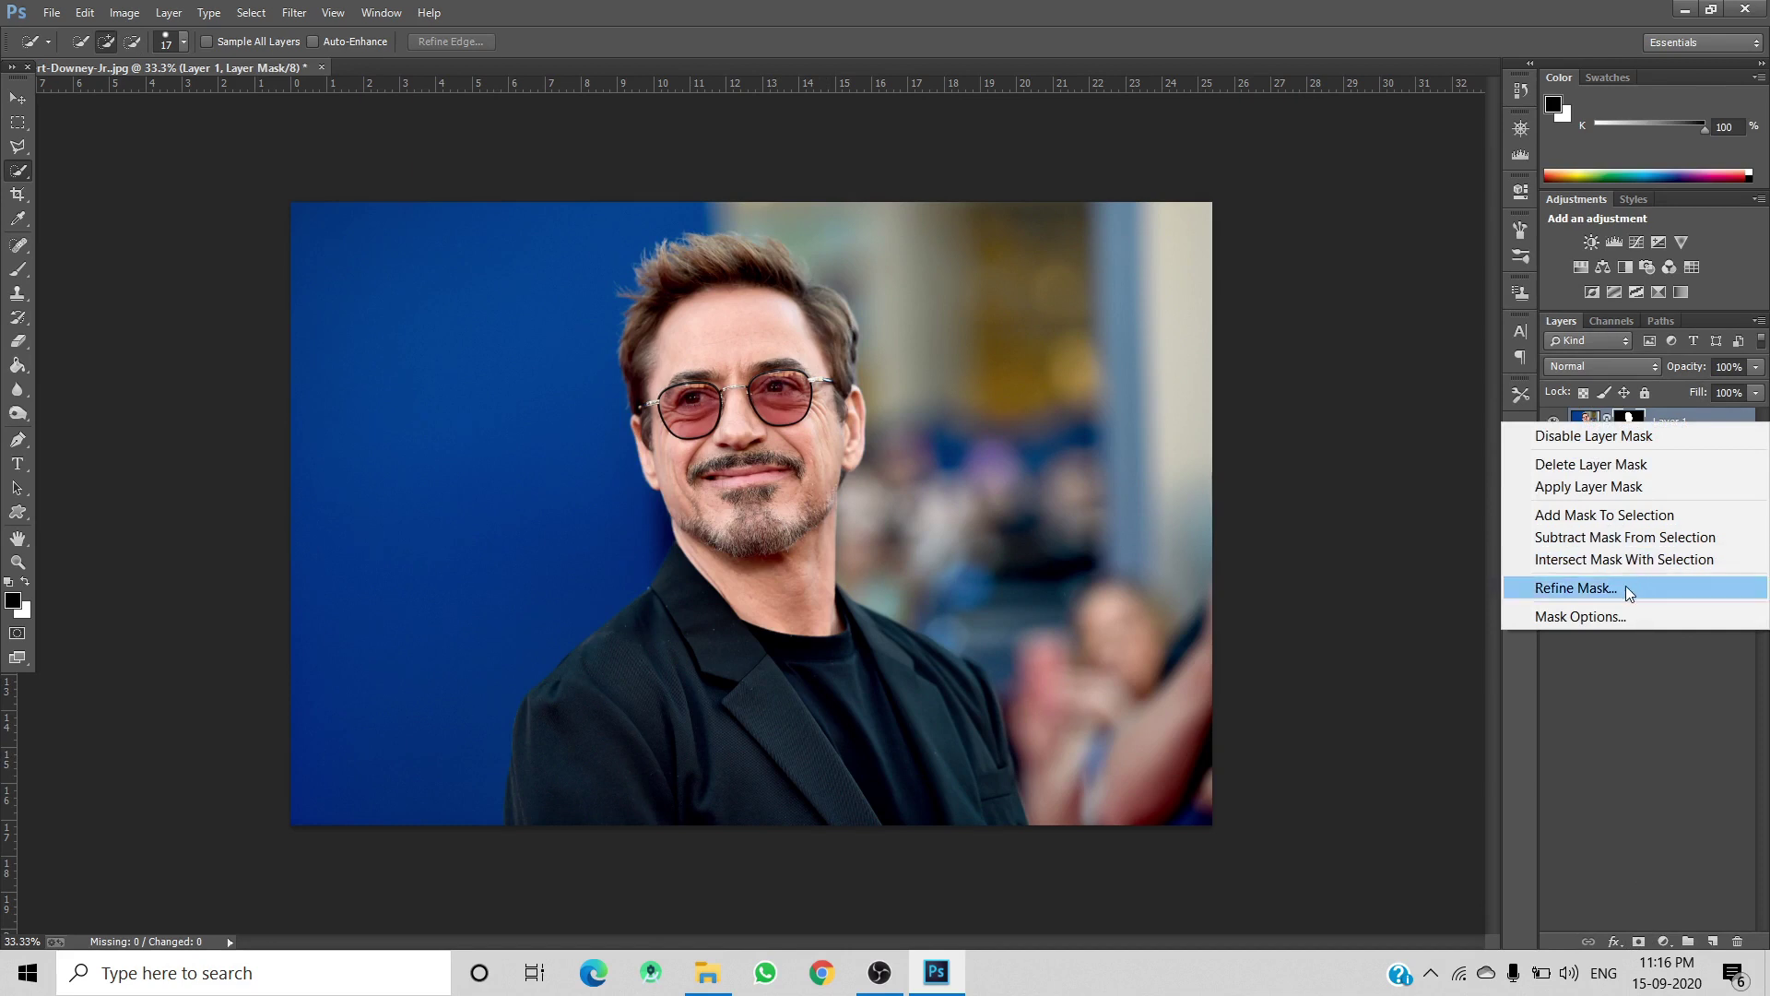
left_click(1625, 585)
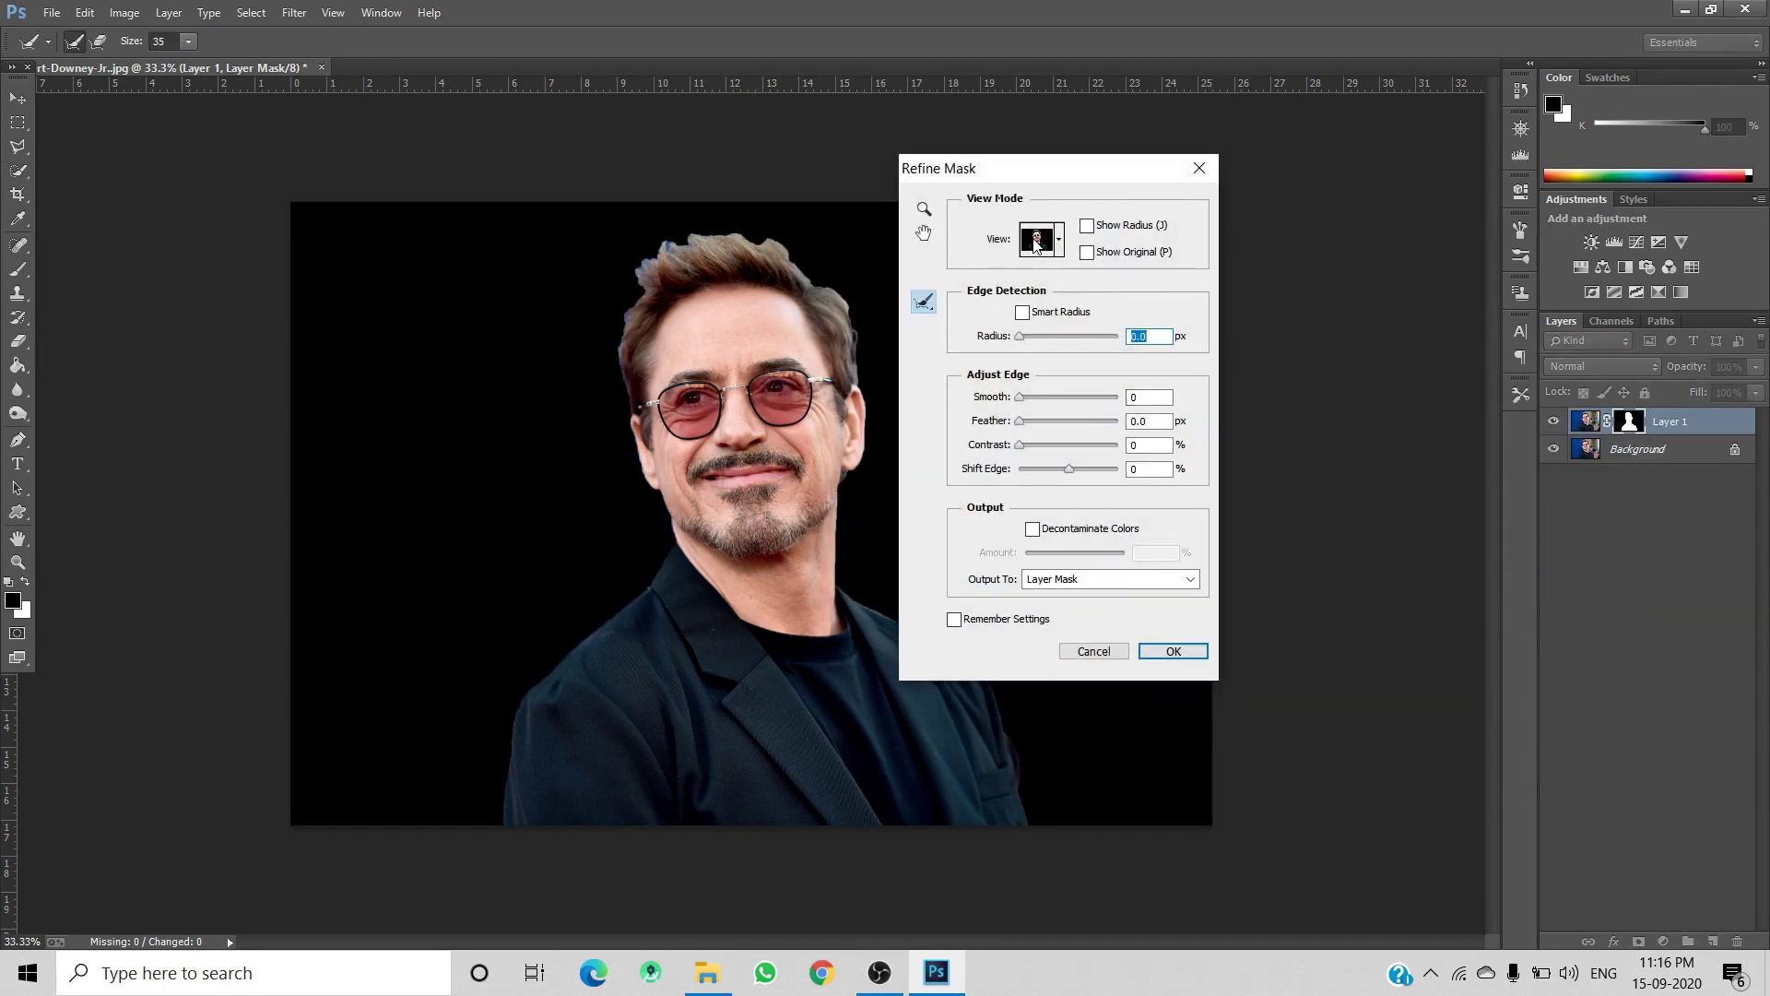
left_click(1037, 241)
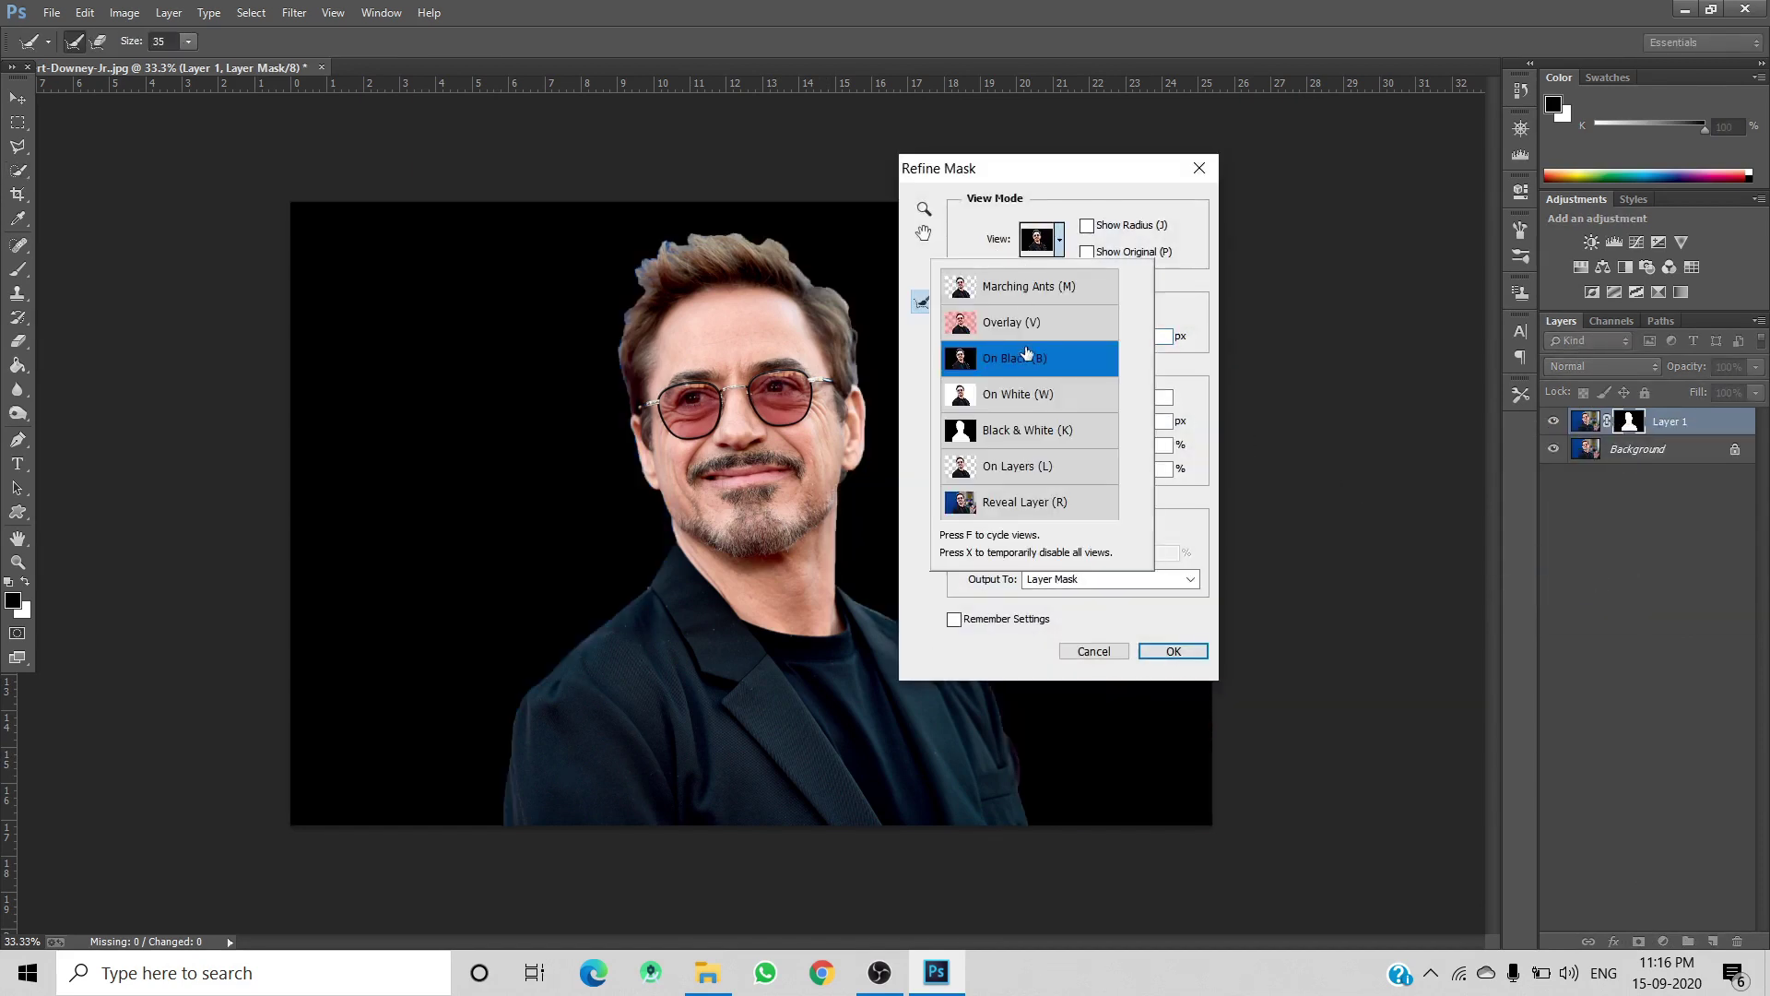
left_click(1181, 284)
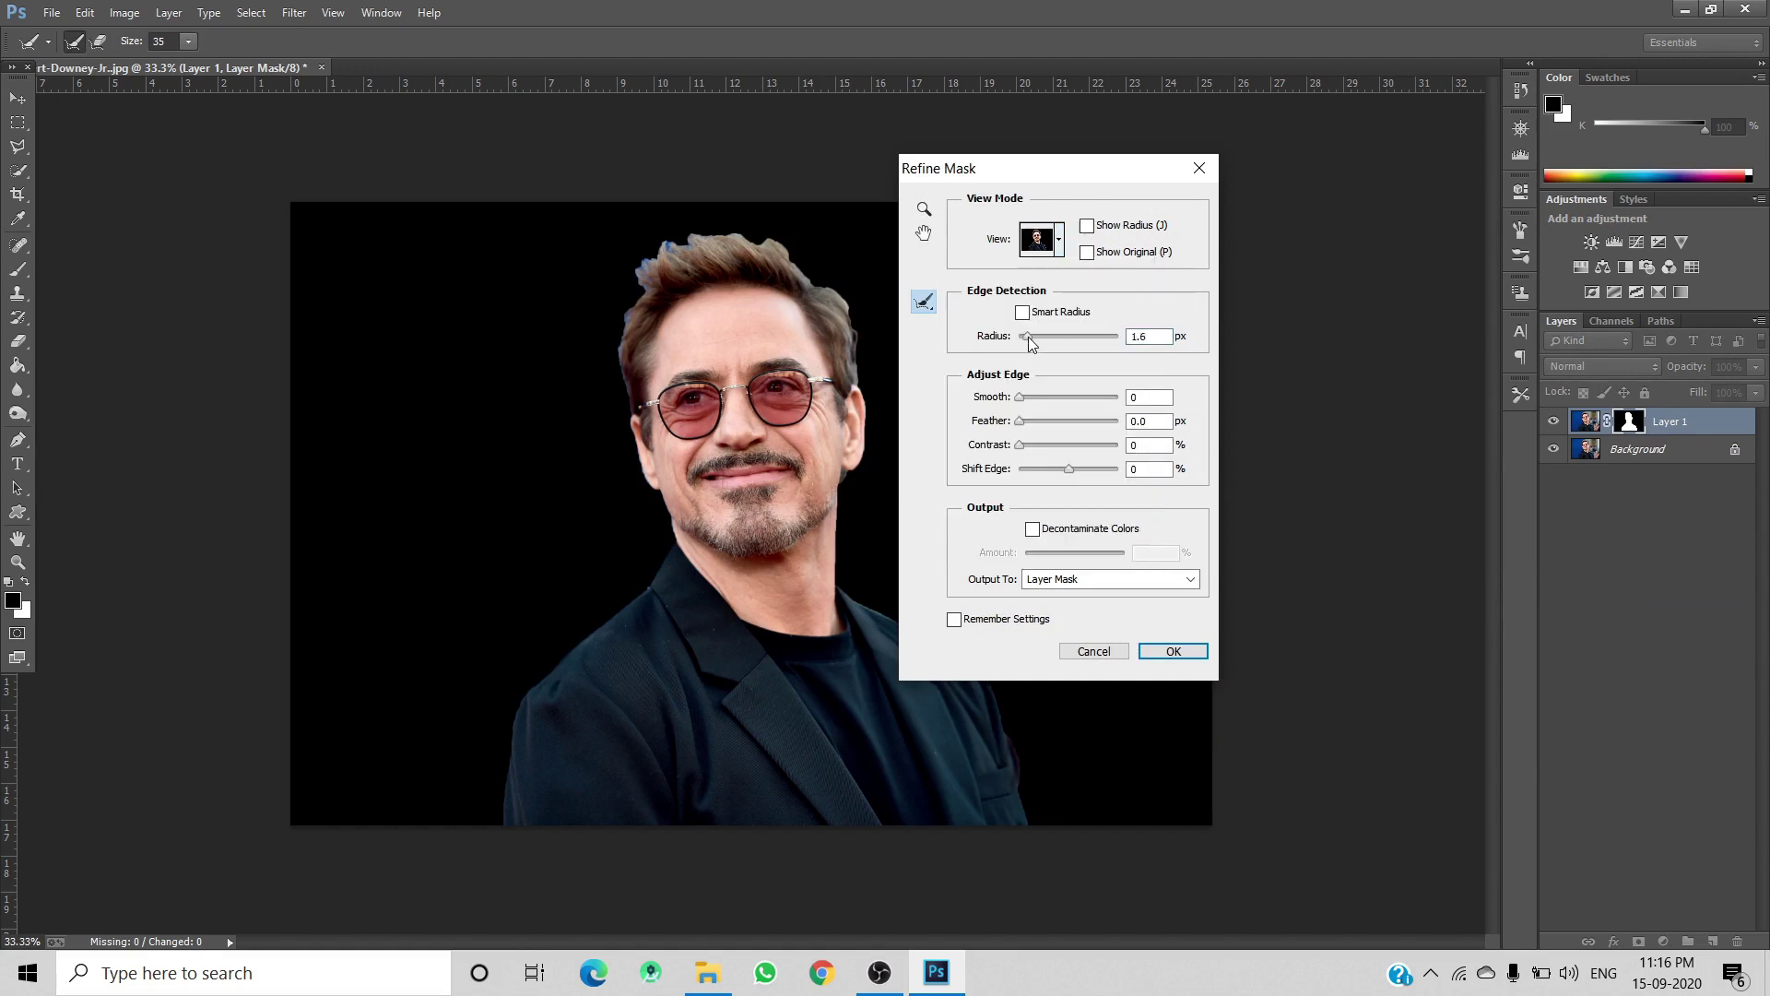
left_click_drag(1040, 336, 1038, 336)
left_click(1167, 650)
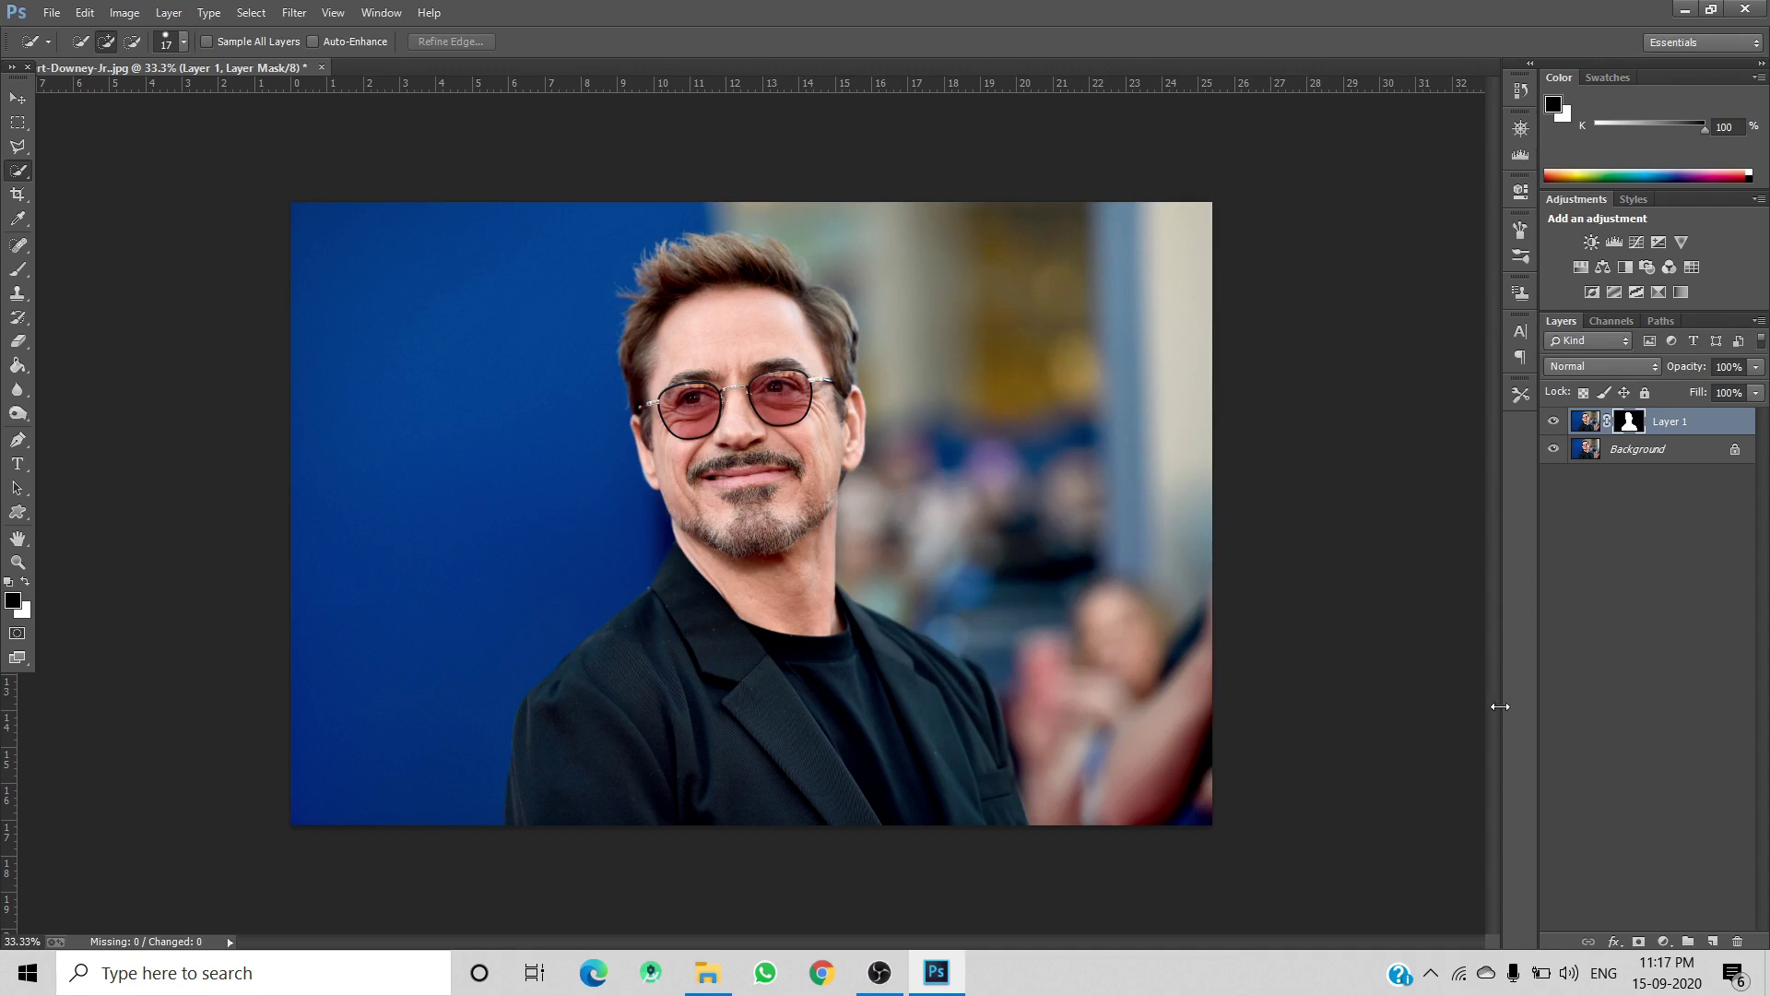
Add a solid color fill layer in white, ffffff, directly above the Background layer.
left_click(1644, 454)
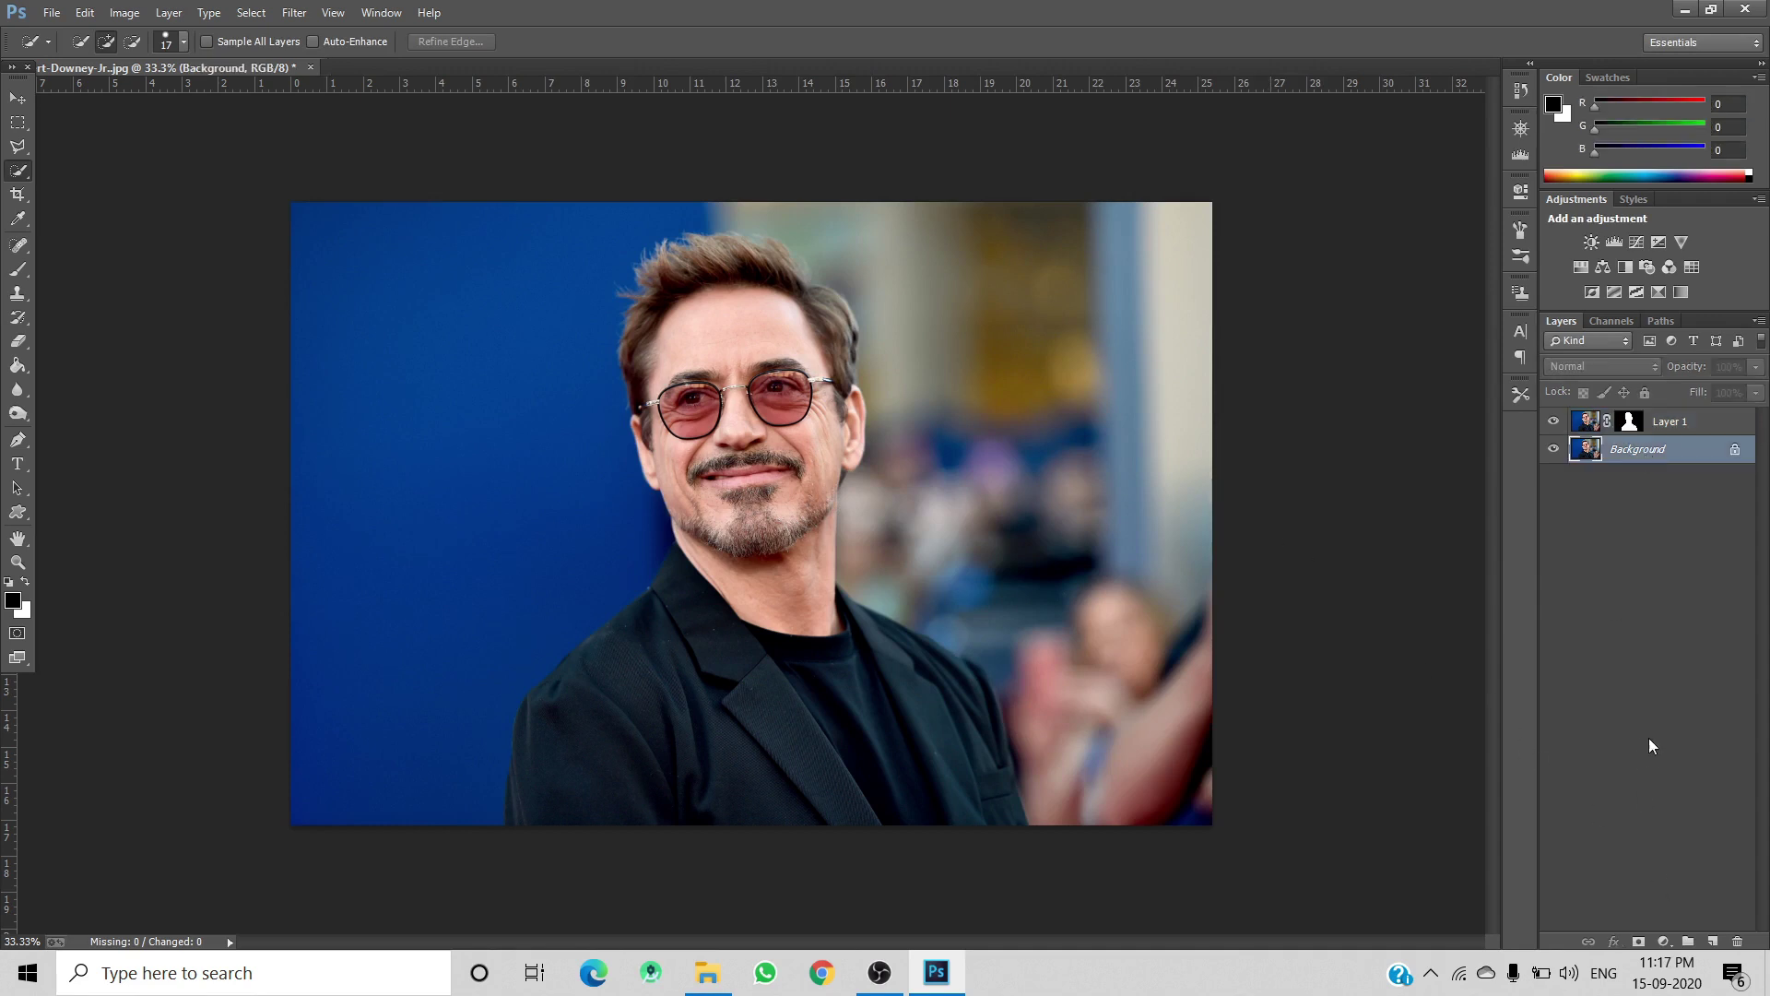
left_click(1674, 938)
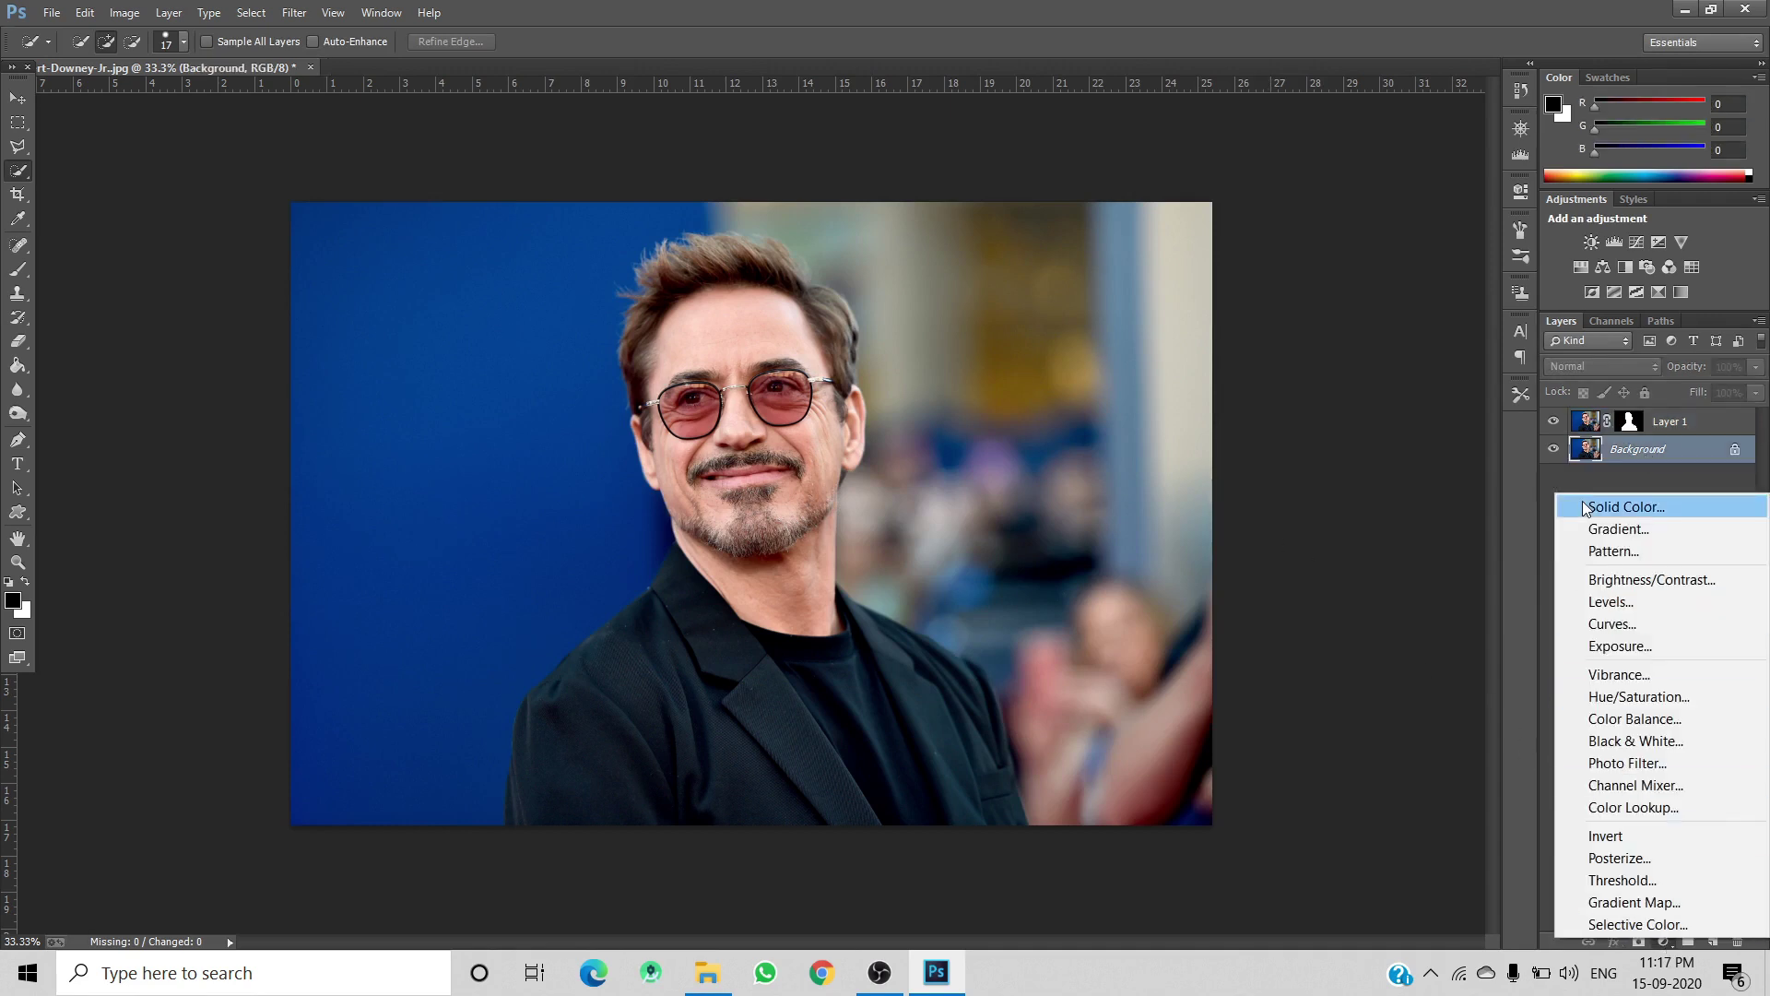
left_click(1609, 505)
type("ffffff")
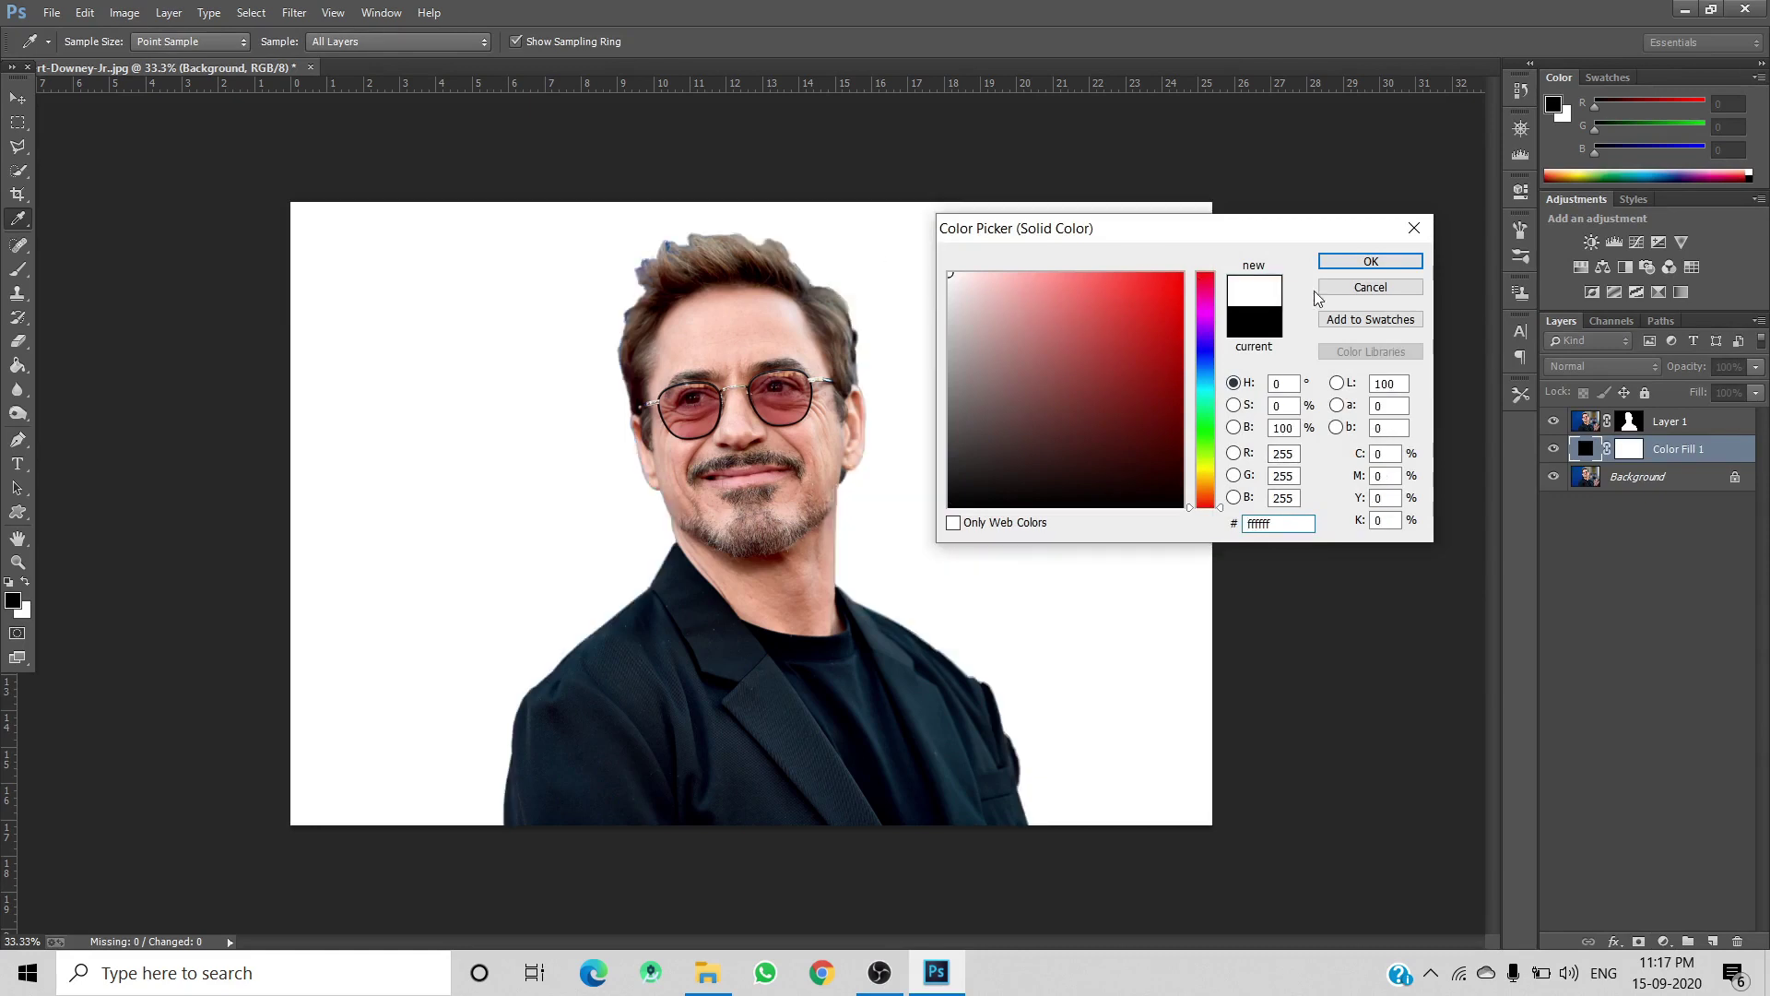
left_click(1368, 263)
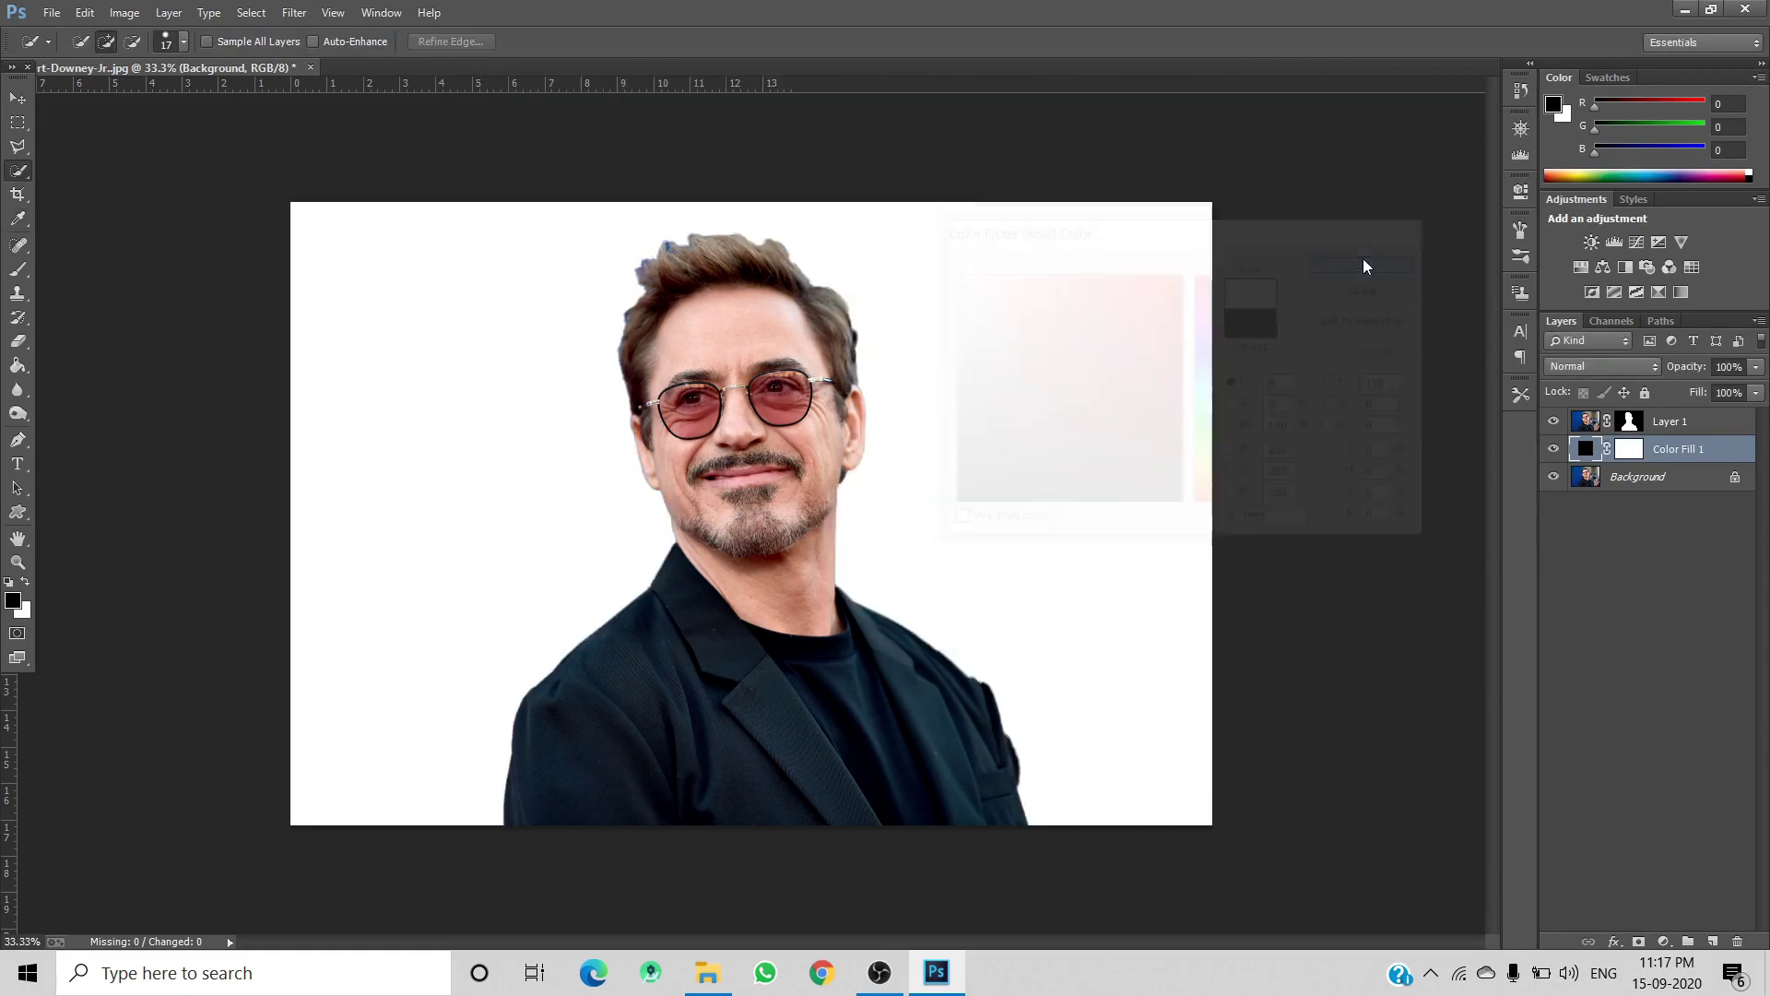
With the Pen tool in Shape mode, blue fill and no stroke, draw a wavy edge across the image at about the man's eye level.
left_click(17, 440)
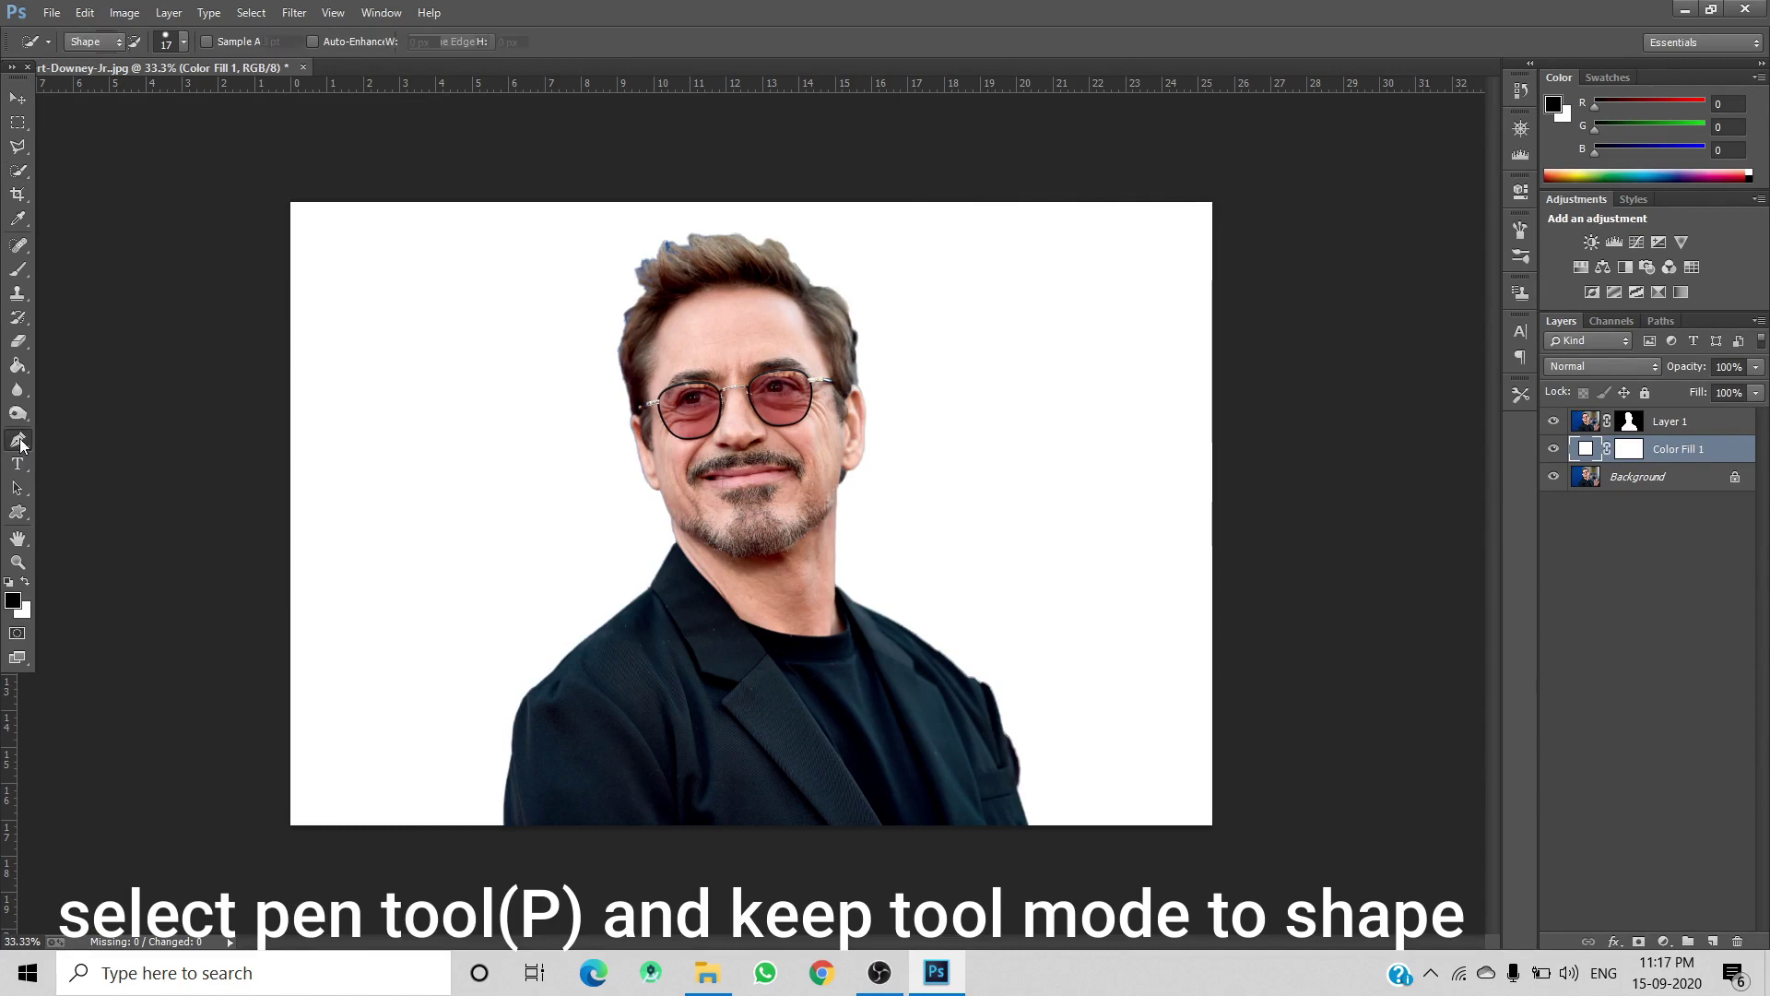
left_click(93, 44)
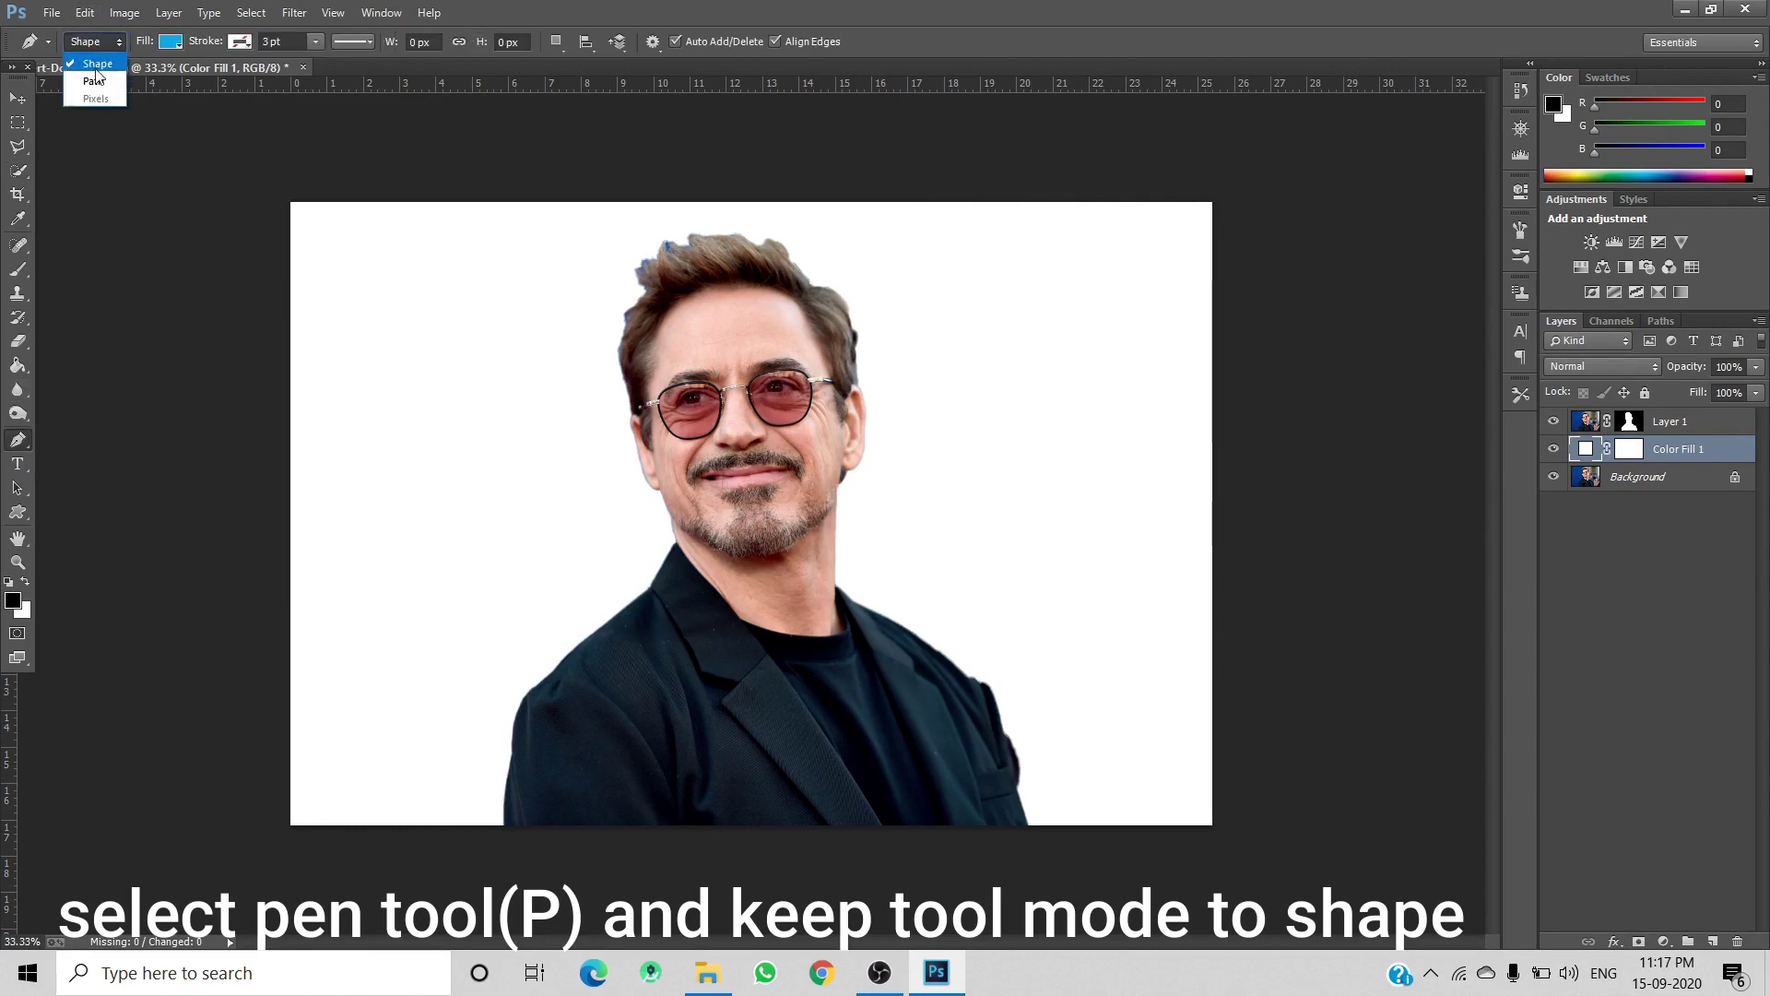
left_click(100, 69)
left_click(171, 42)
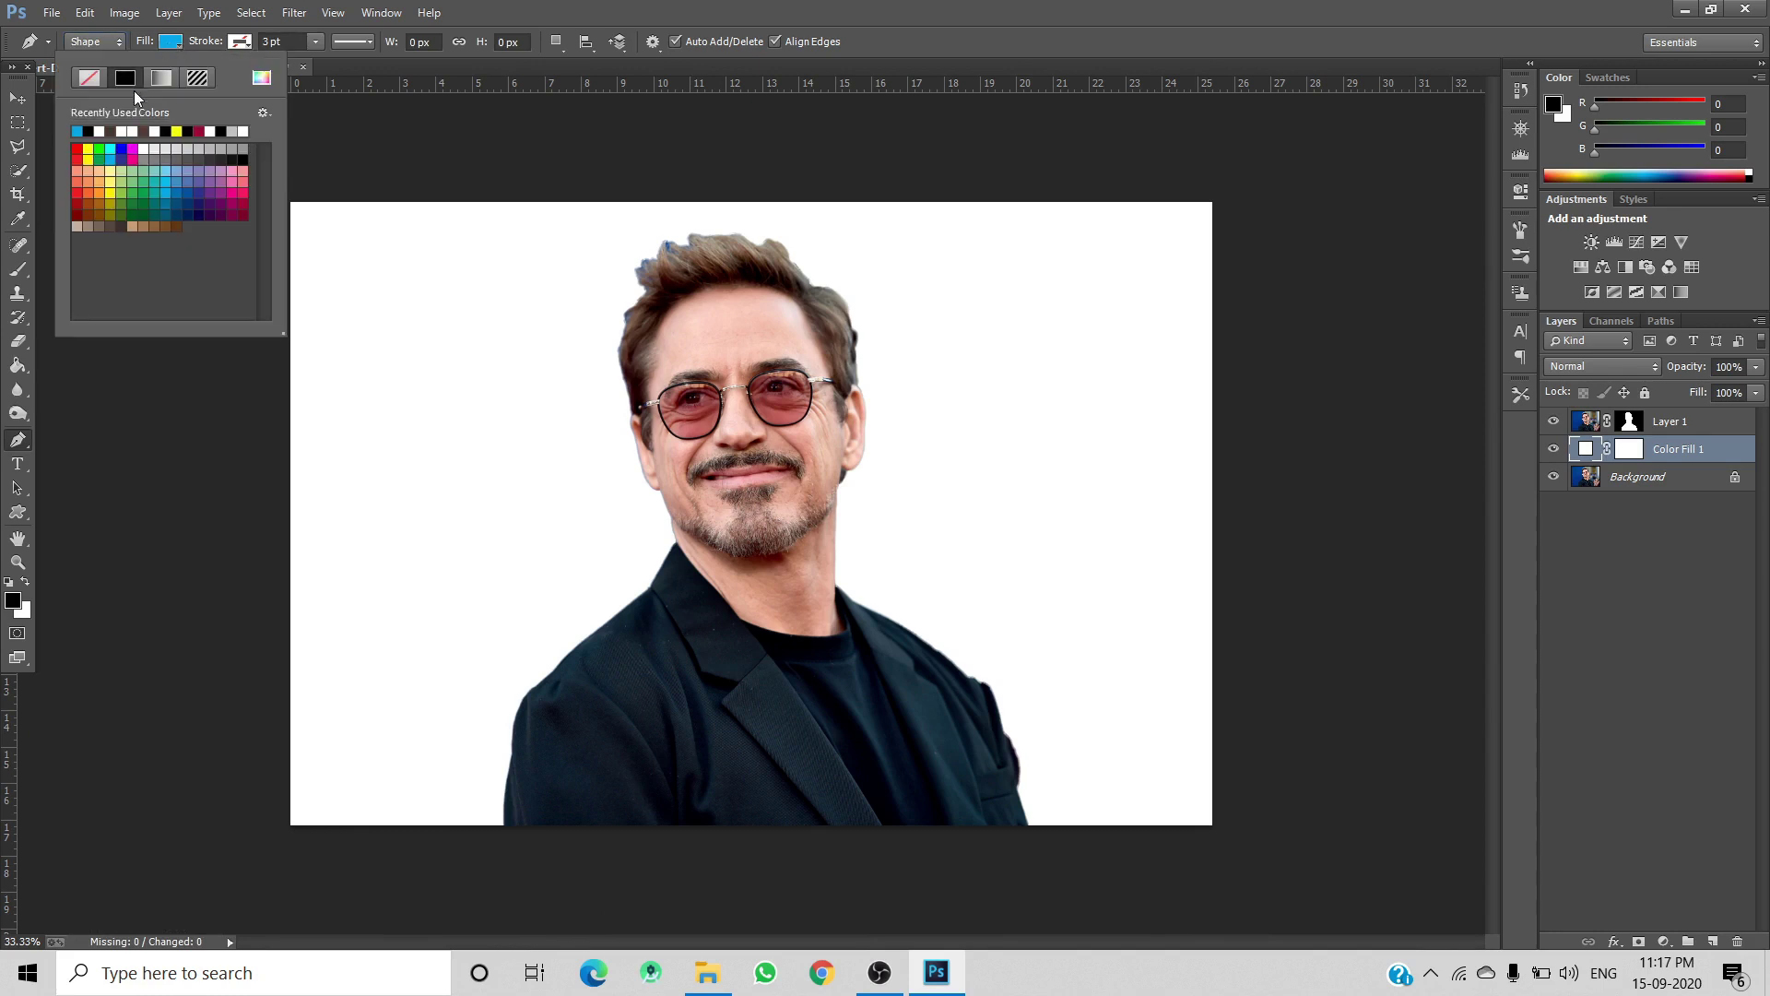
left_click(240, 42)
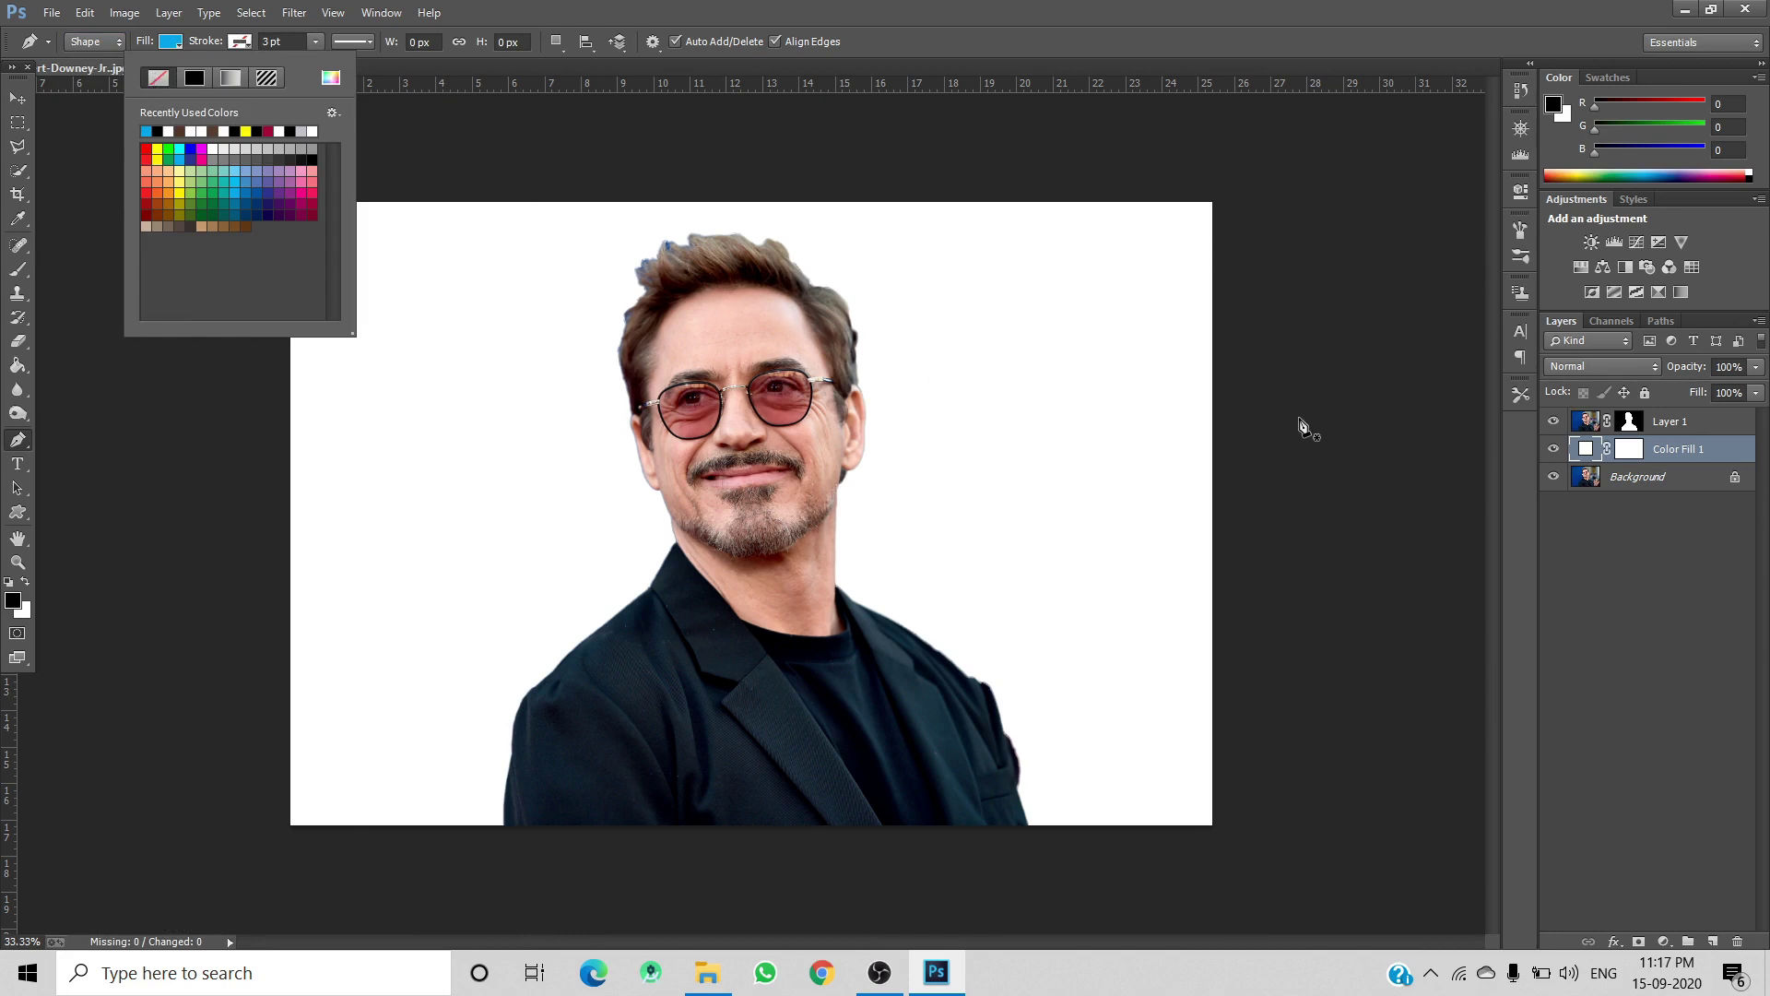
left_click(1298, 369)
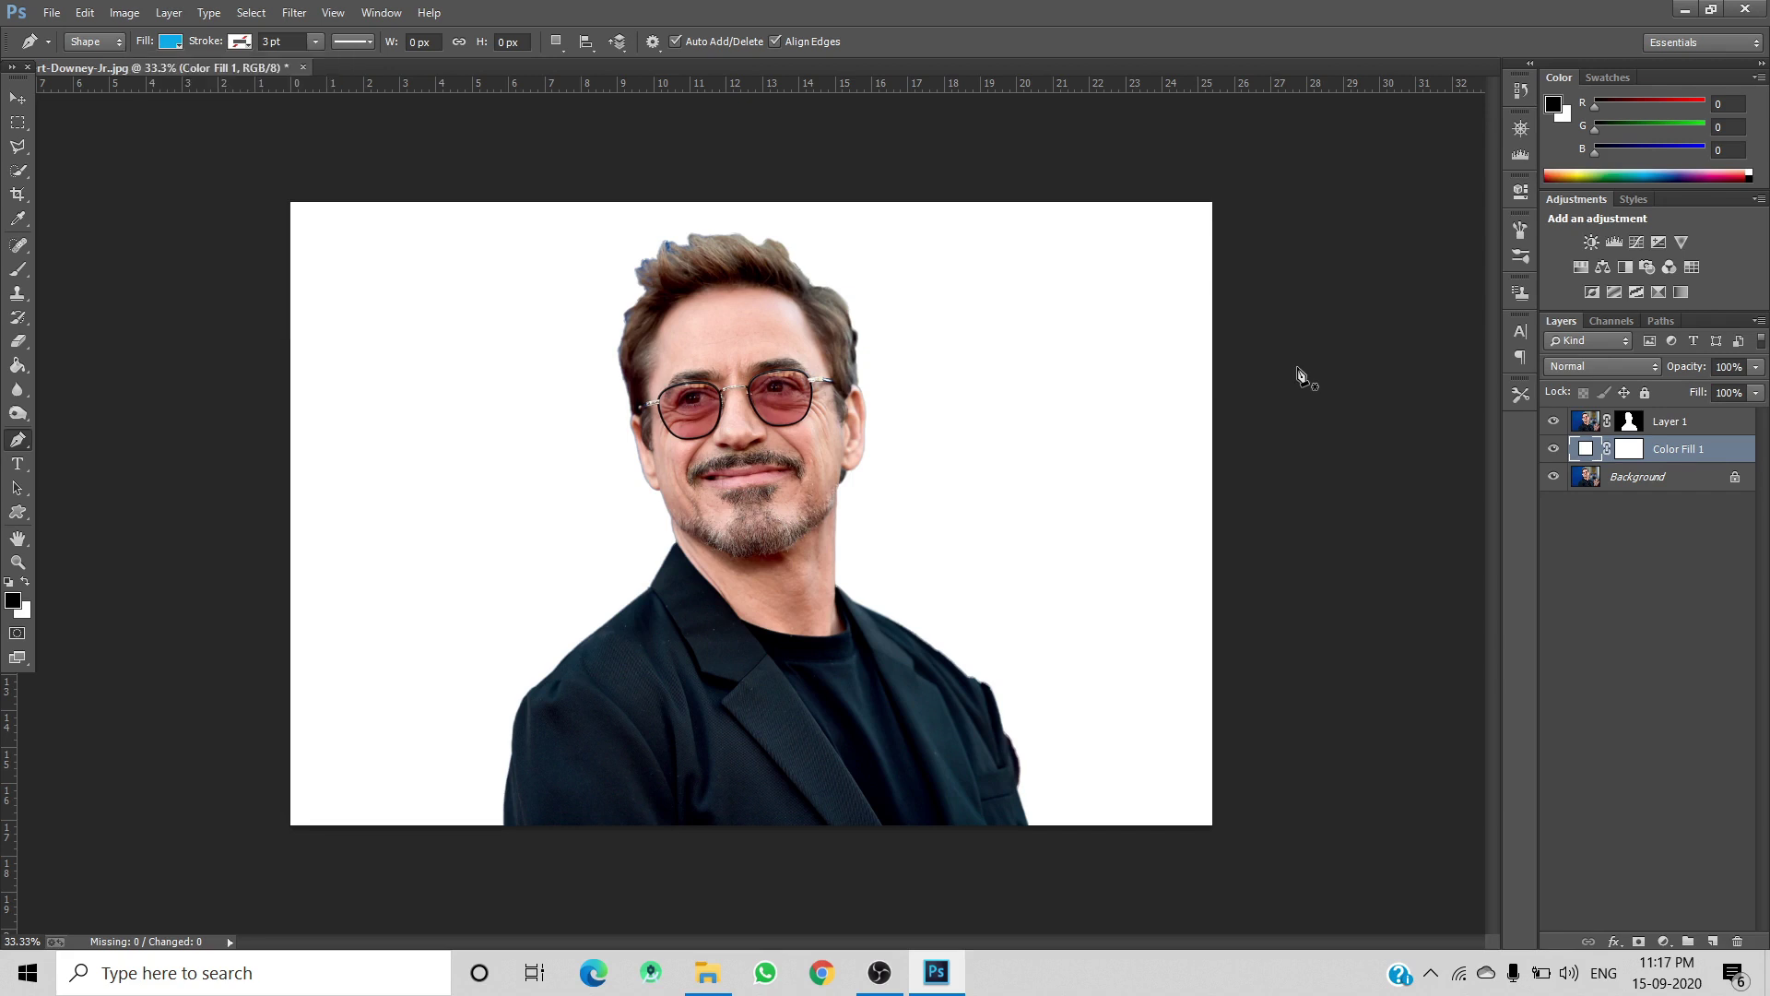
left_click(1297, 367)
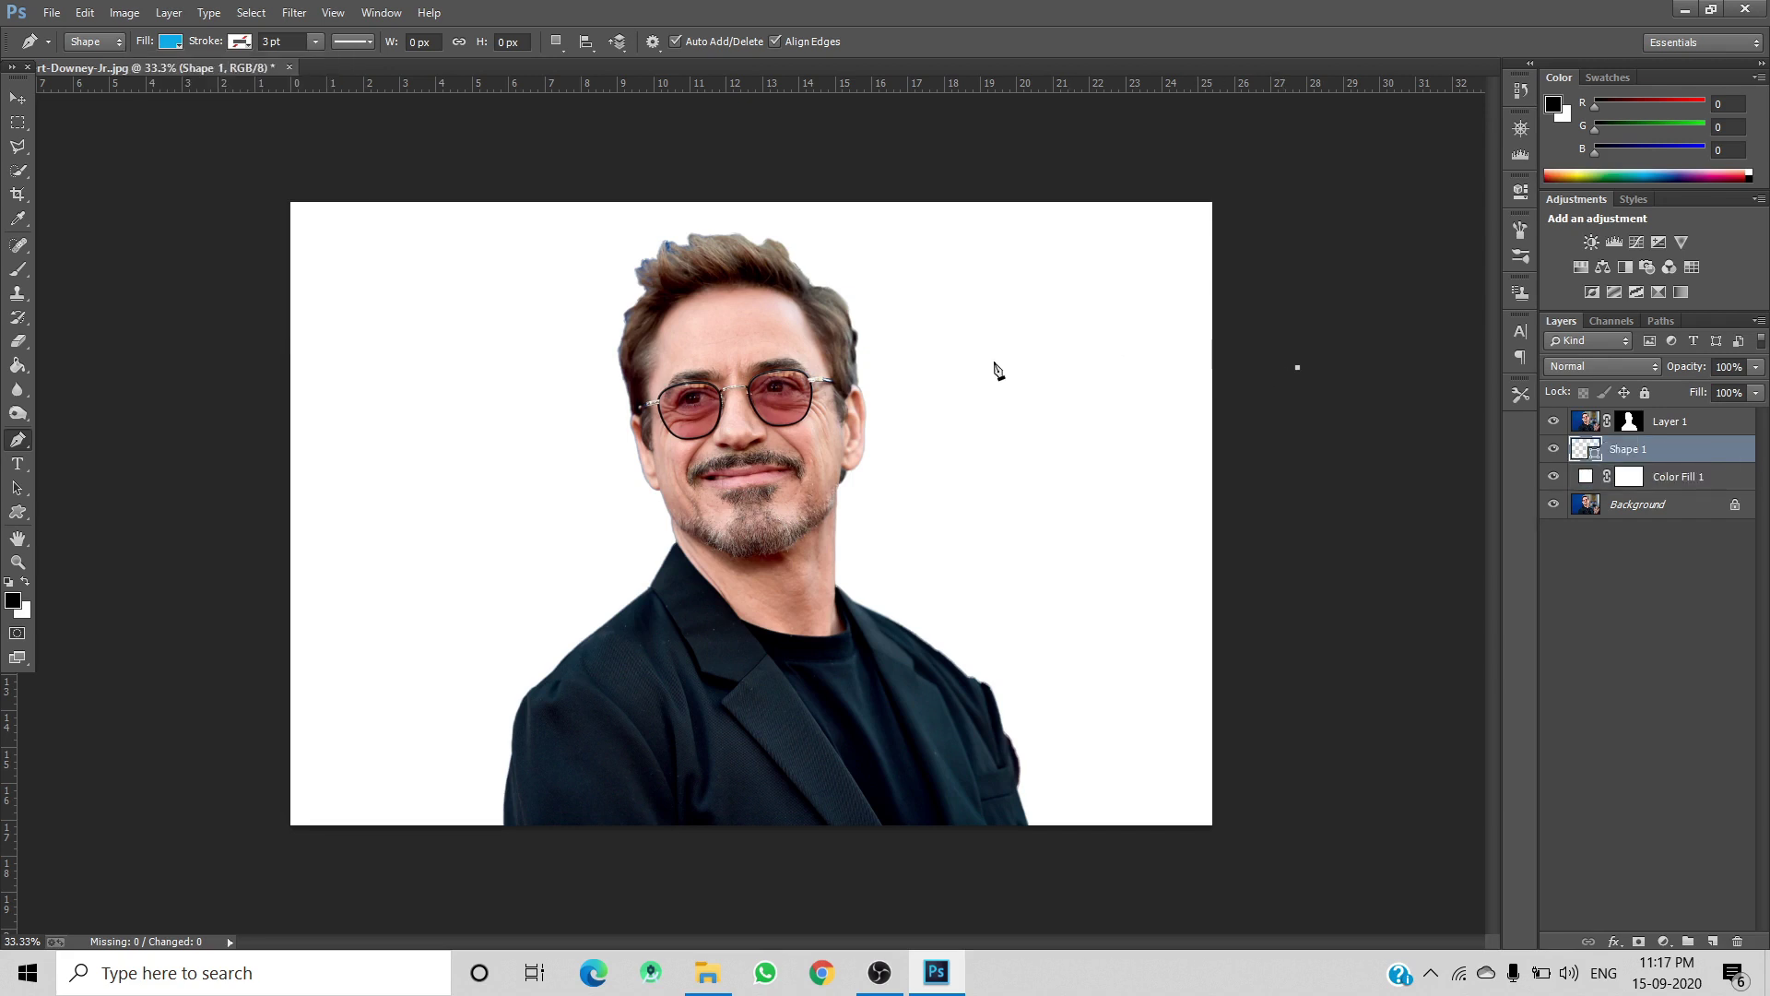
left_click_drag(970, 356, 872, 415)
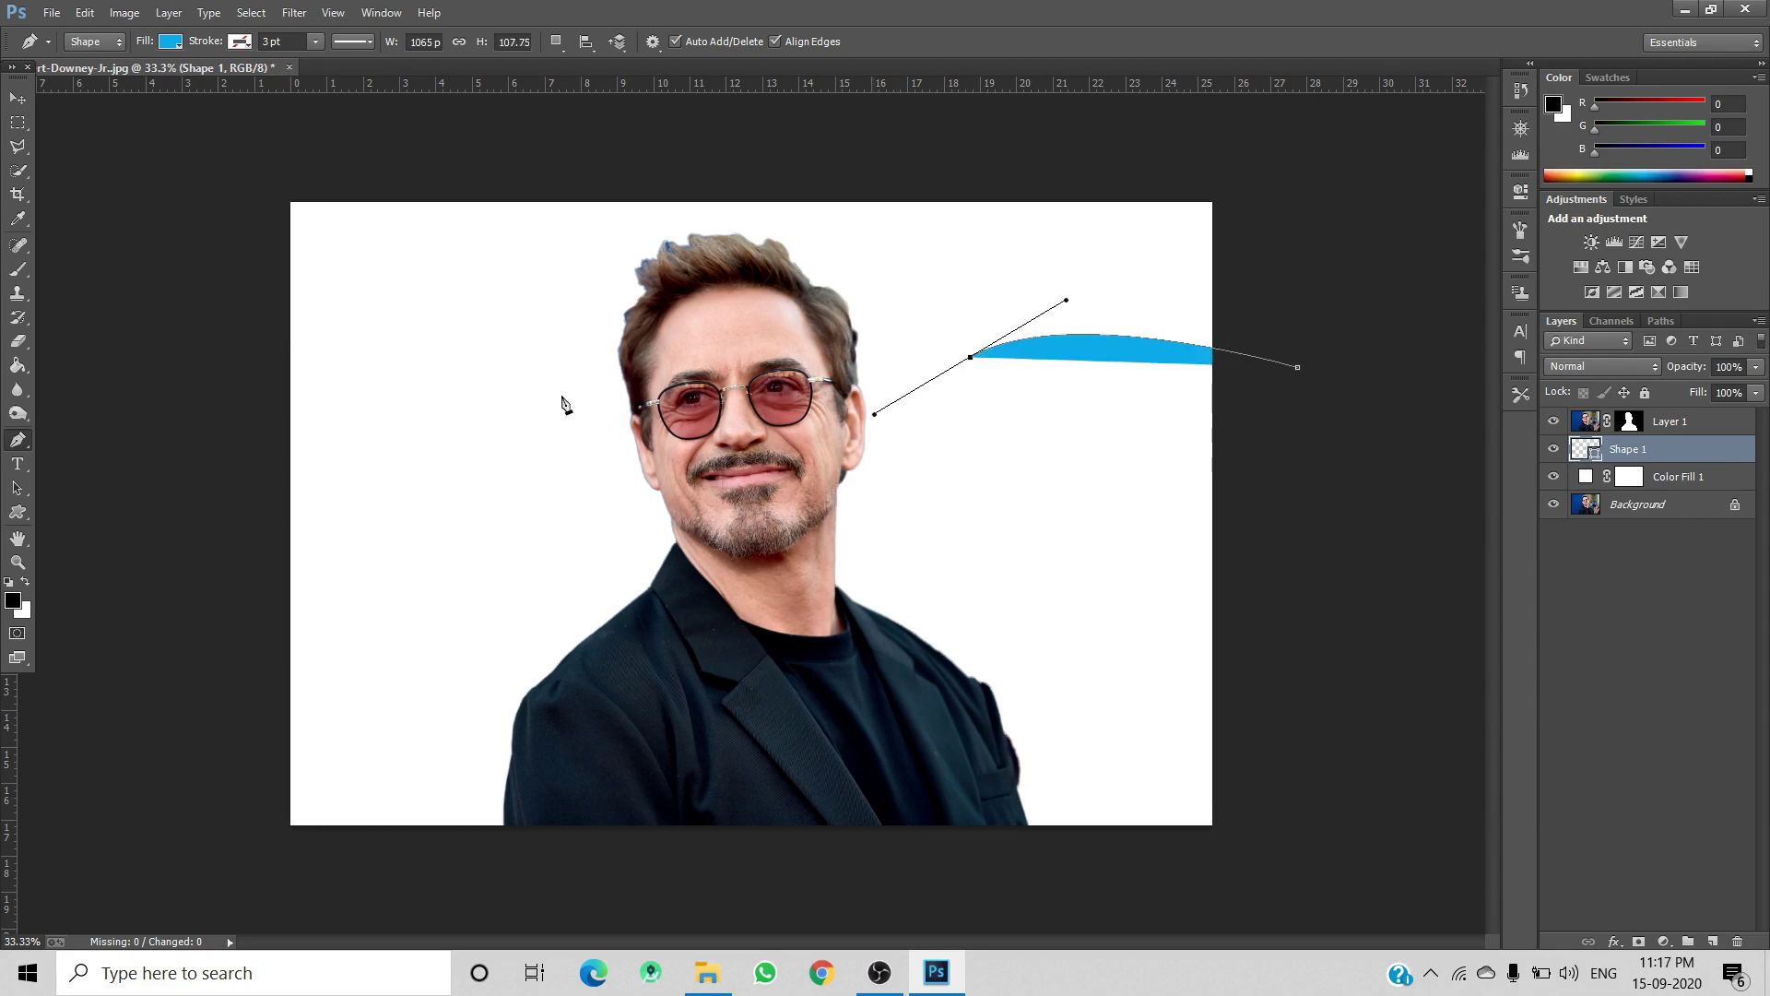
left_click_drag(539, 375, 406, 328)
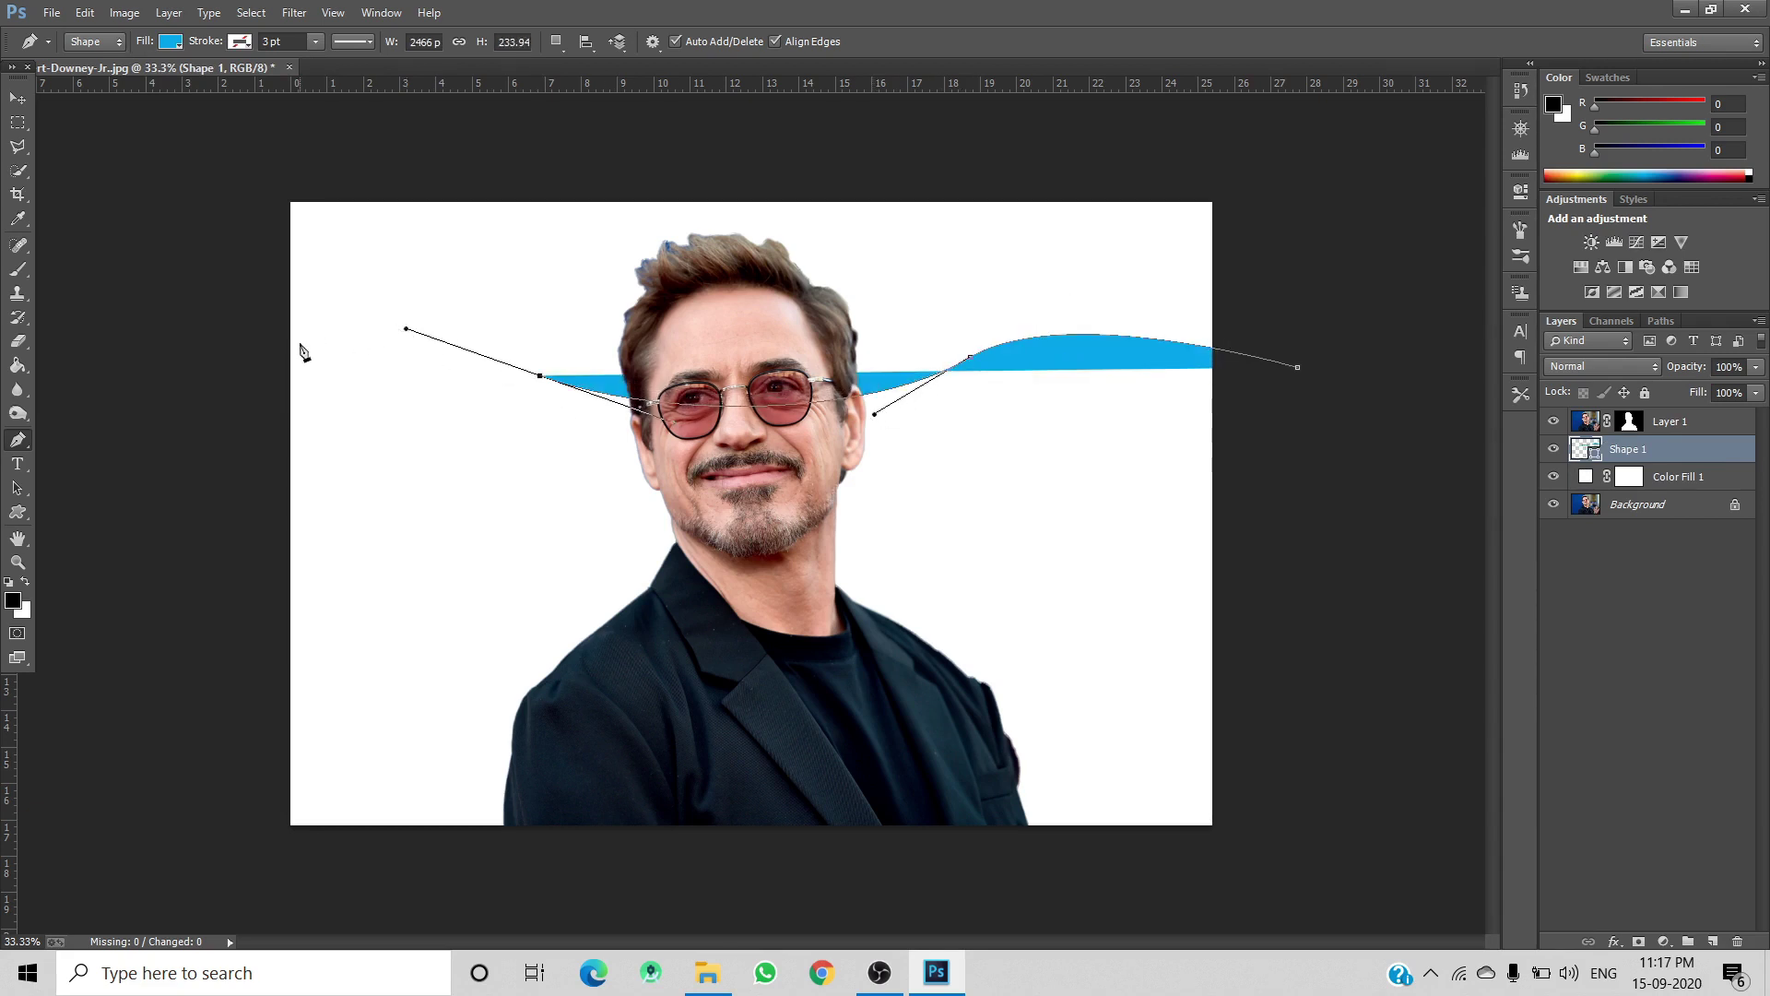
left_click_drag(294, 343, 157, 402)
Continue the path around the outside of the canvas below the wave and close it at its starting point.
left_click(162, 550)
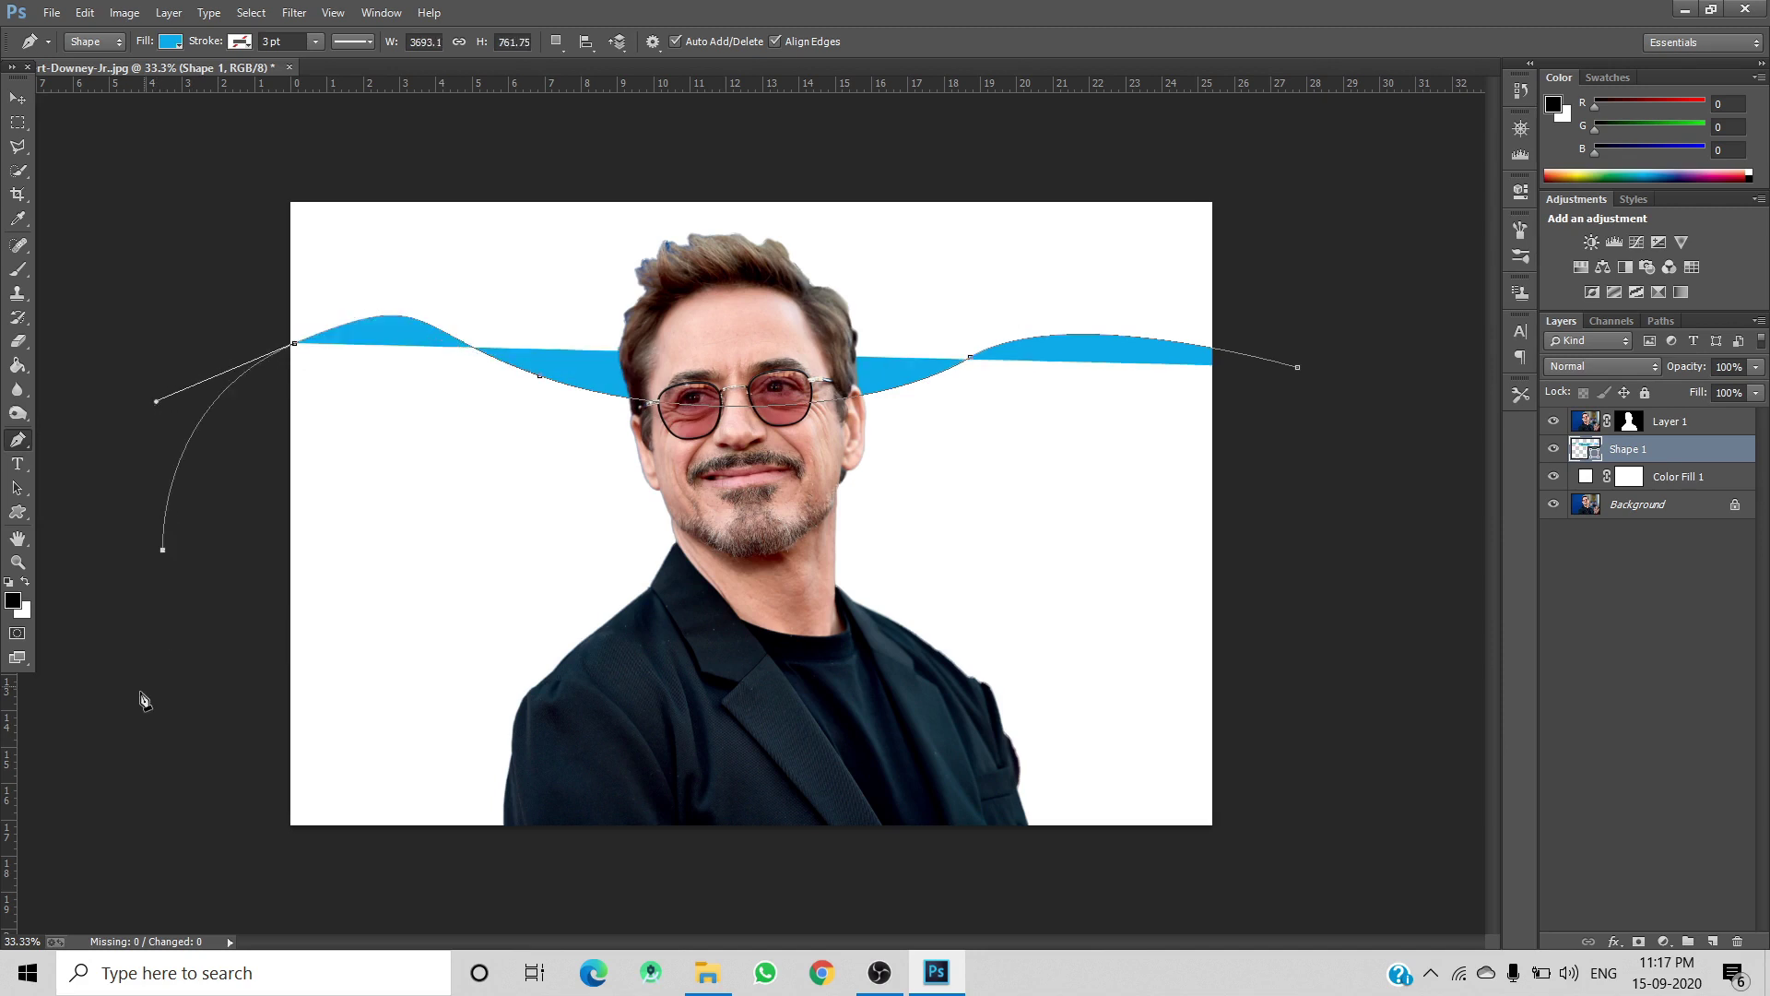
left_click(140, 692)
left_click(162, 807)
left_click_drag(218, 858, 229, 862)
left_click_drag(435, 896, 460, 896)
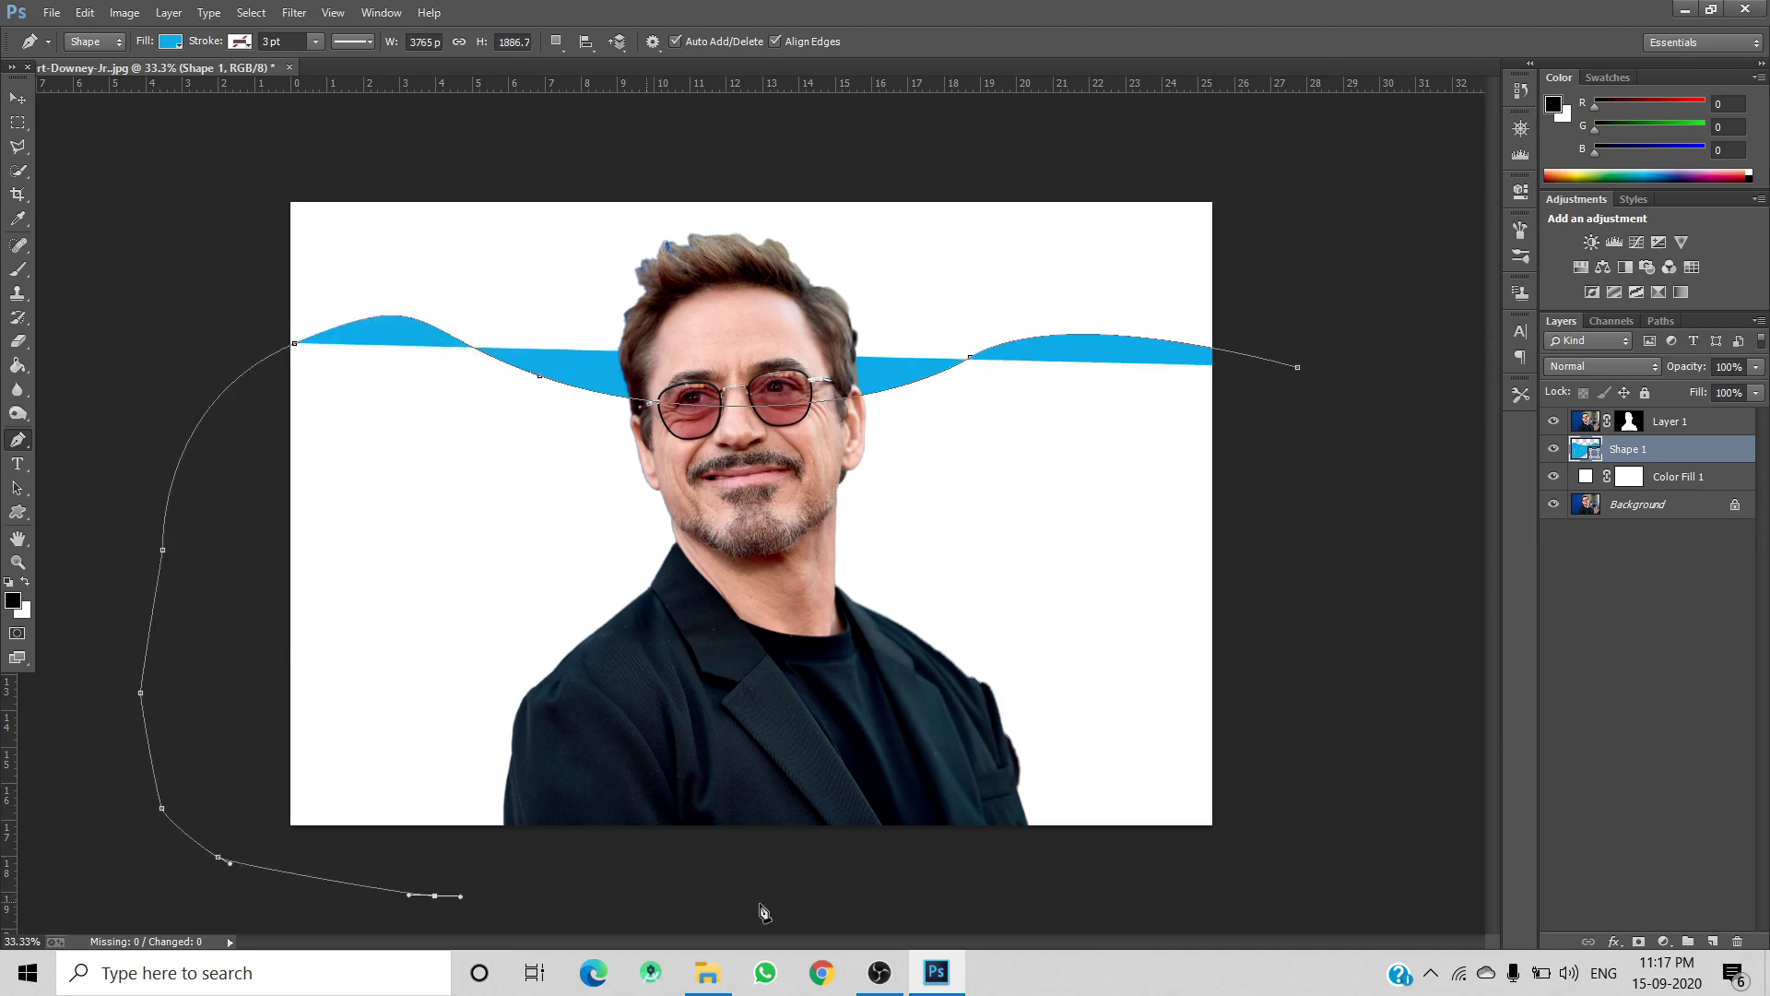
left_click(645, 902)
left_click(919, 905)
left_click(1174, 874)
left_click(1309, 805)
left_click(1322, 773)
left_click_drag(1318, 640, 1295, 554)
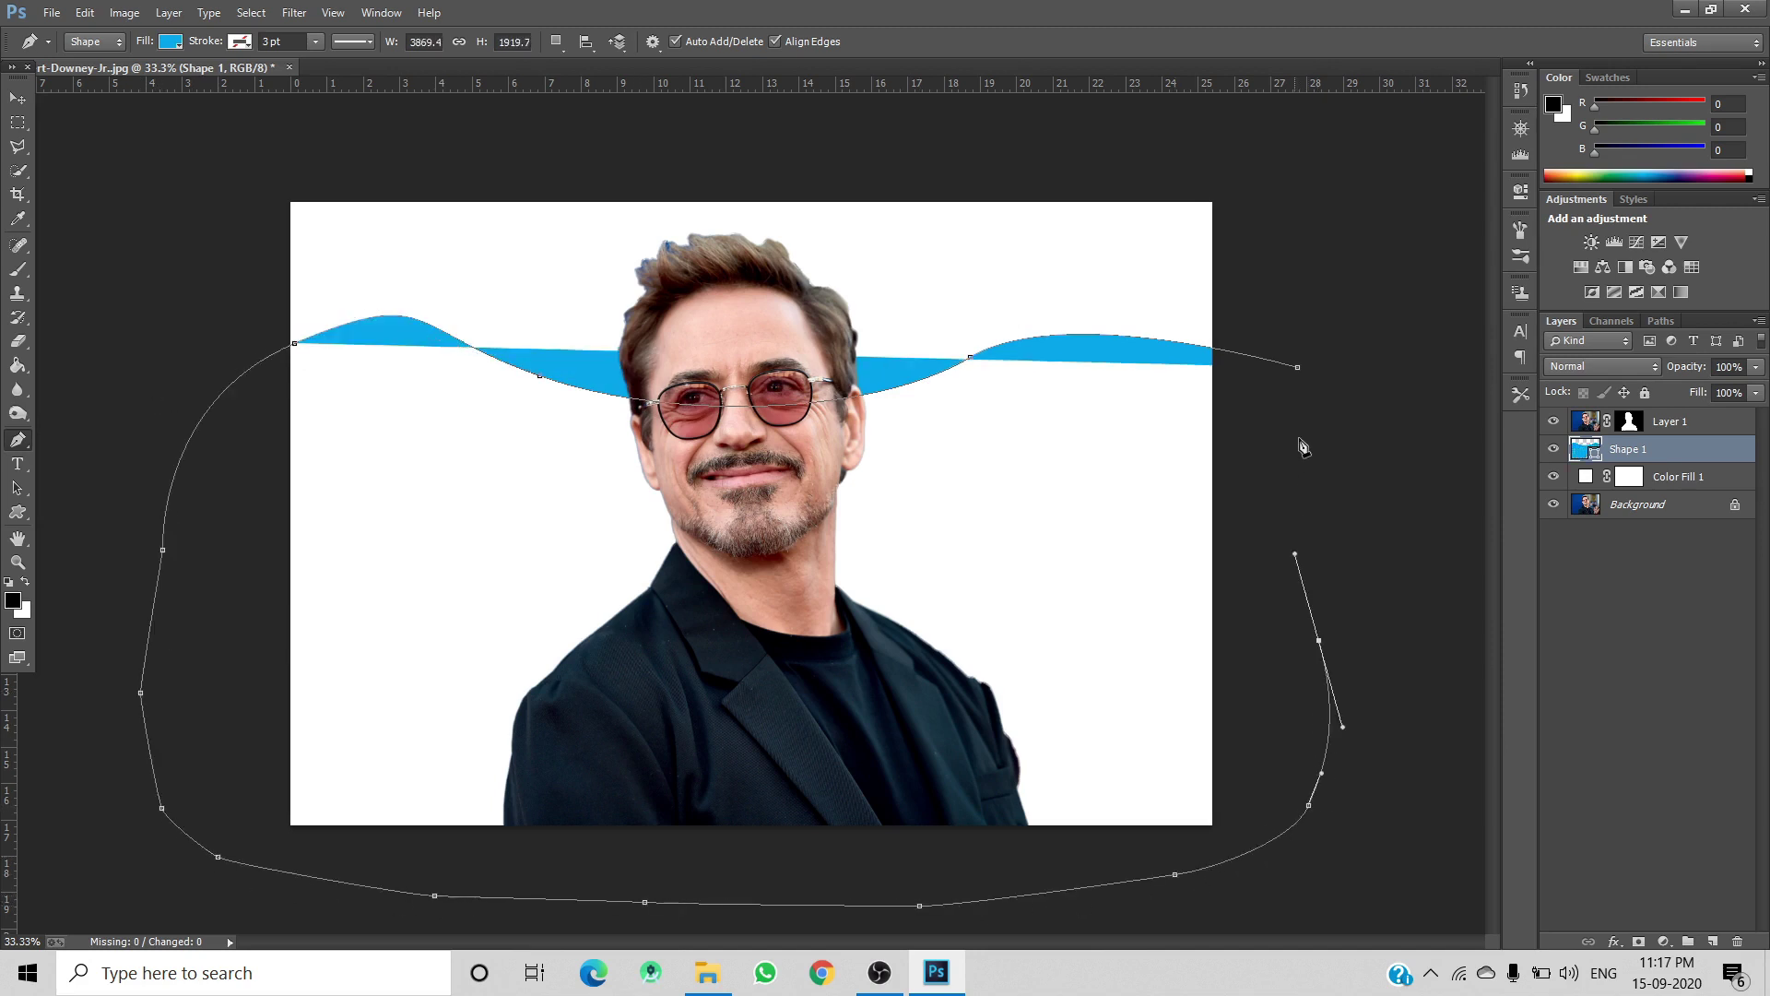
left_click(1298, 368)
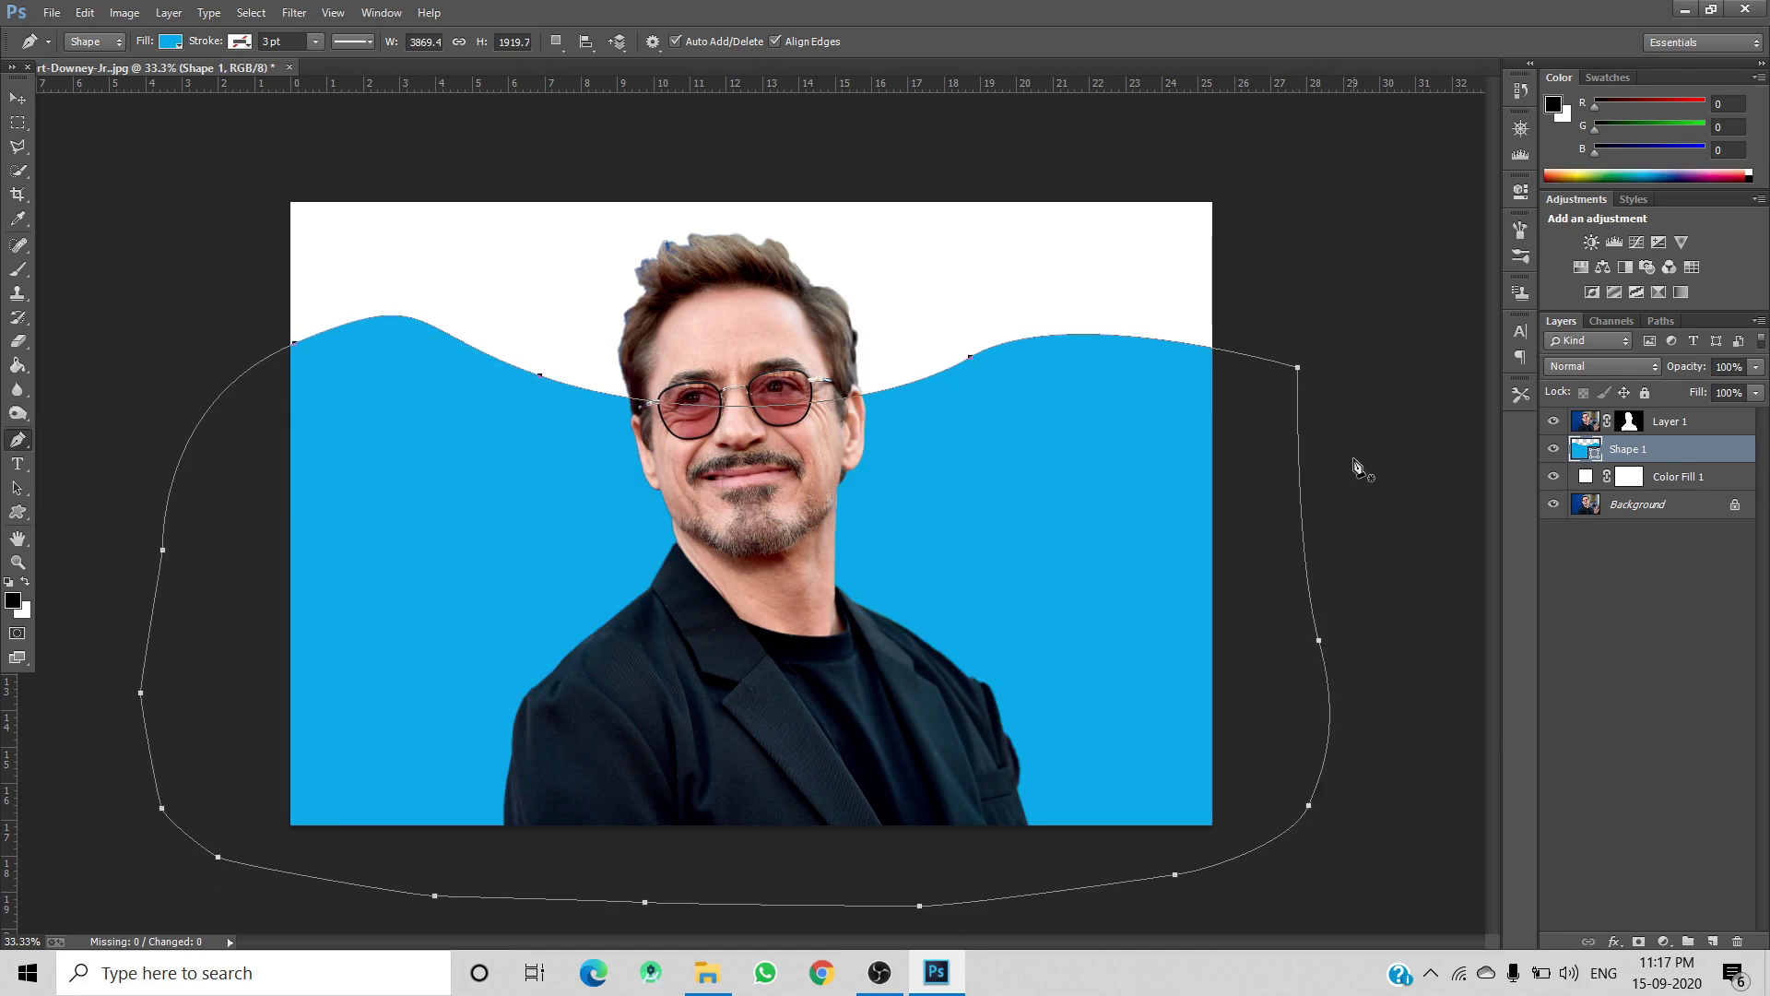
key("Return")
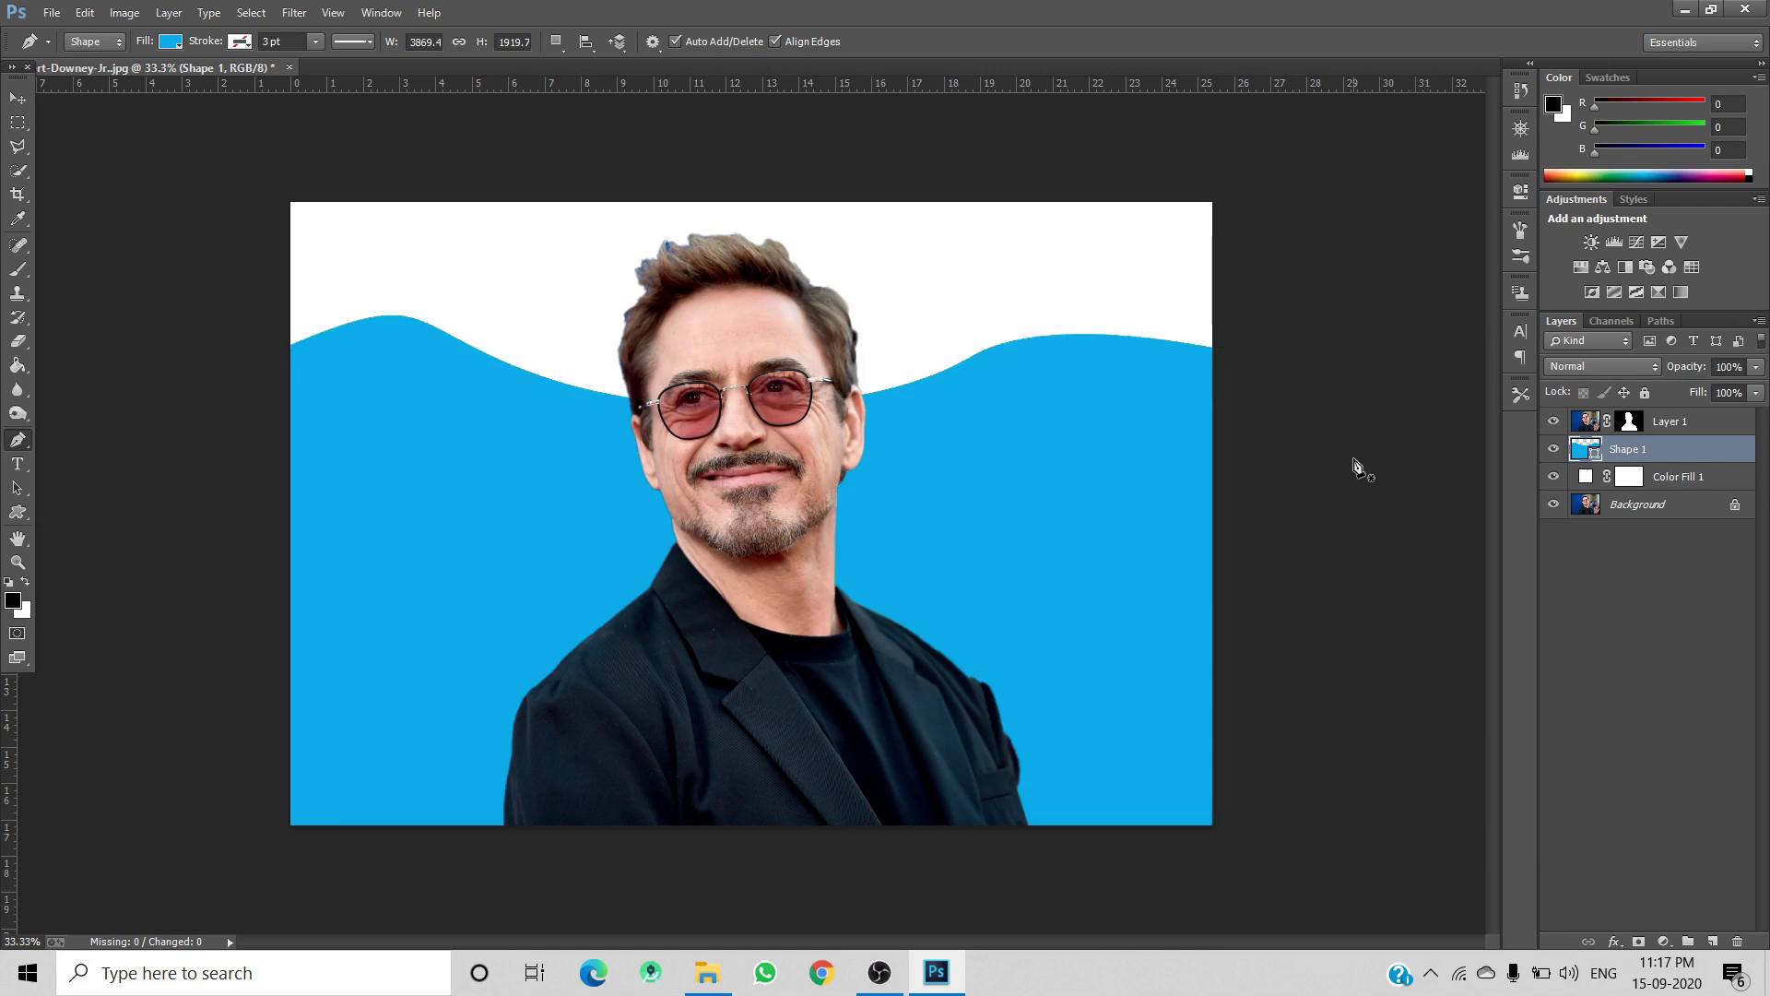
Convert Layer 1, Shape 1 and Color Fill 1 together into one smart object.
left_click(1721, 426, "shift")
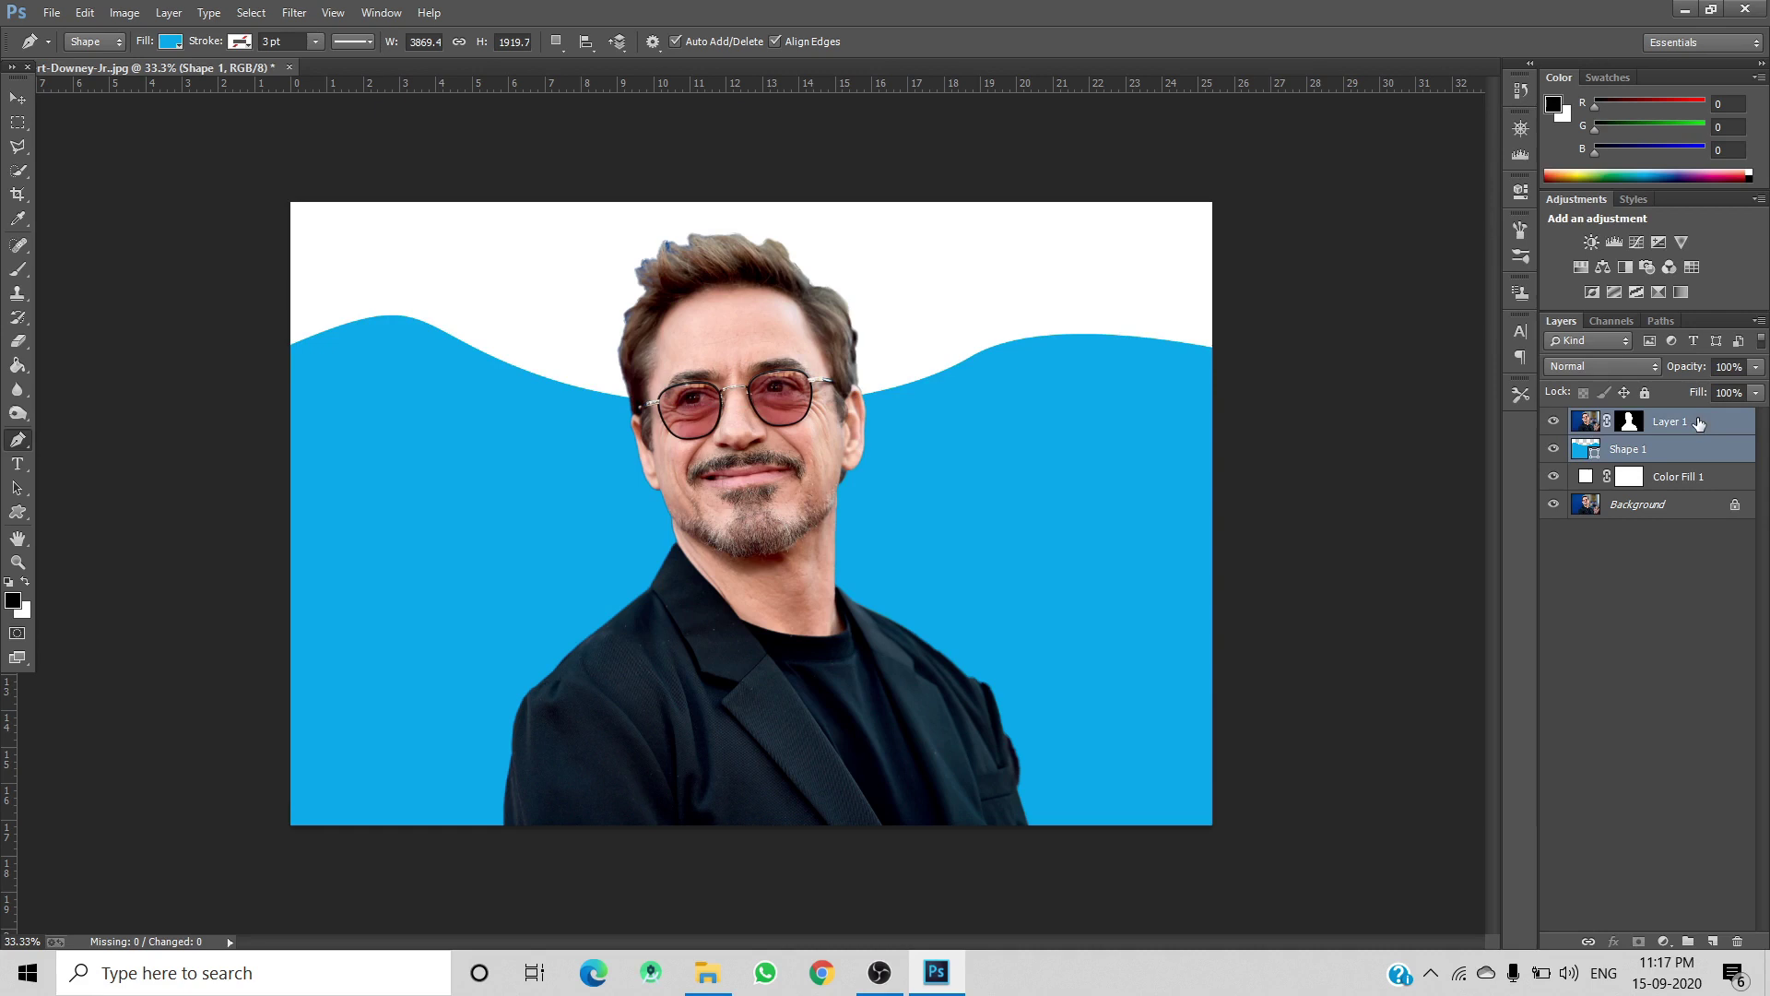
left_click(1670, 476, "shift")
right_click(1639, 447)
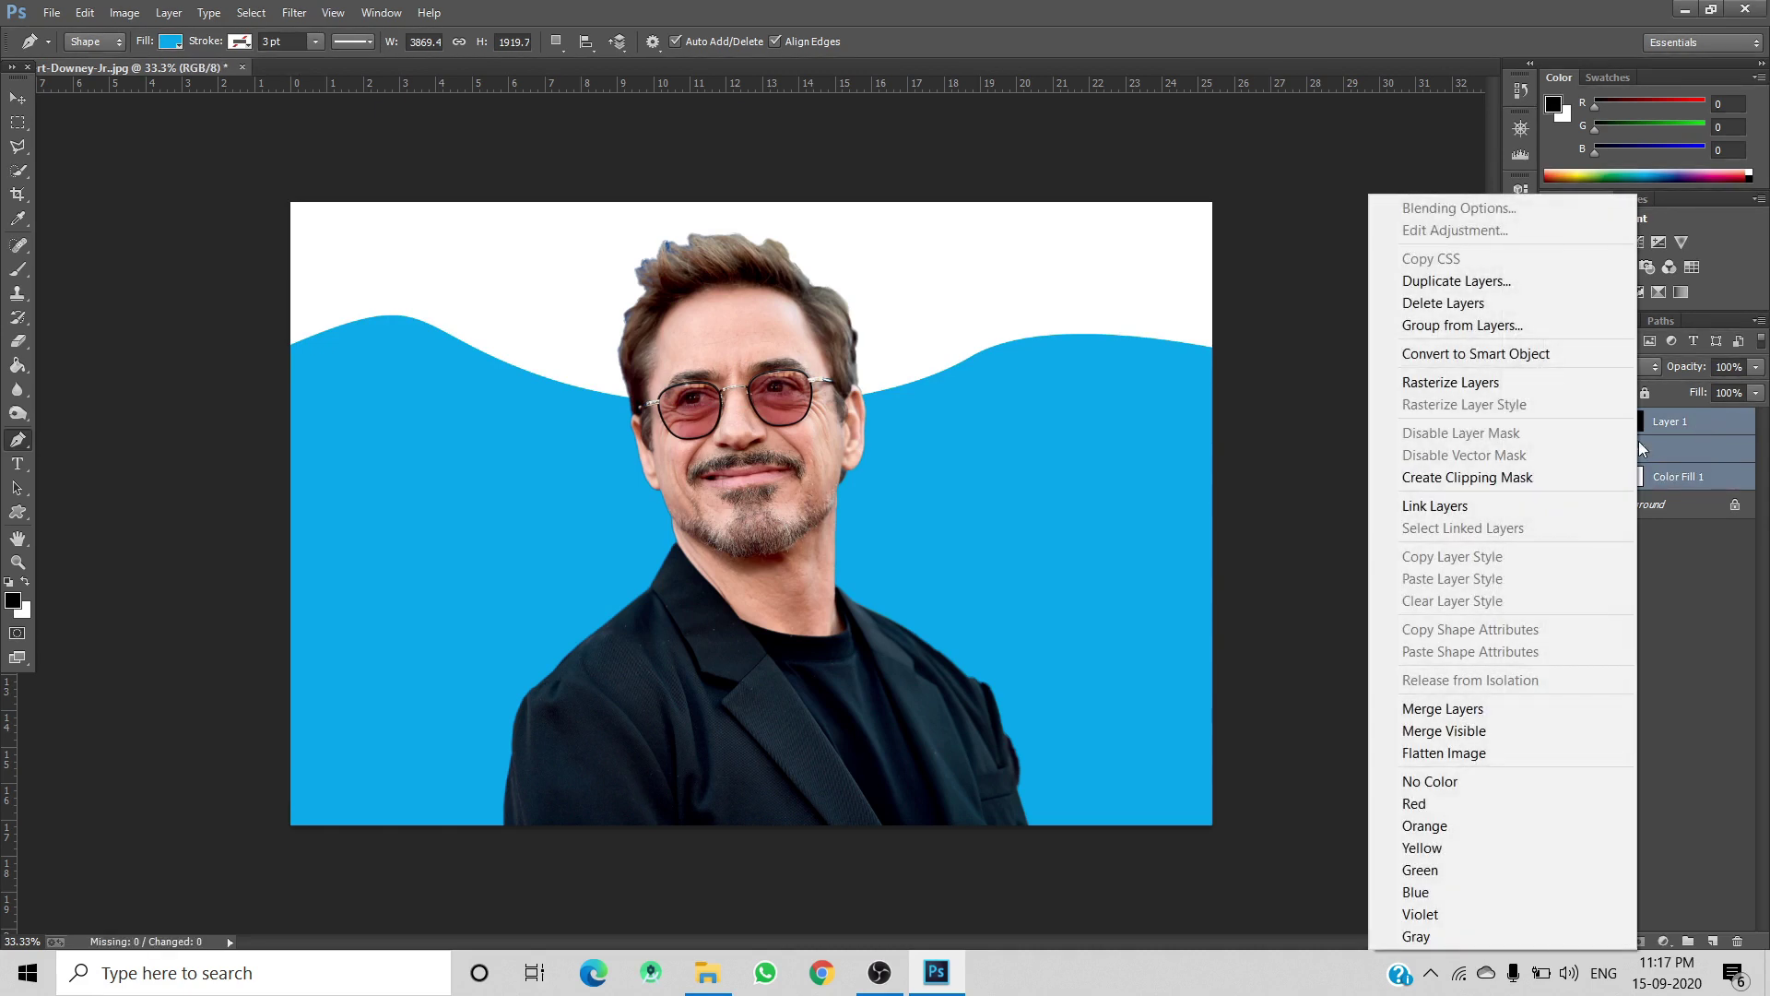
left_click(1479, 353)
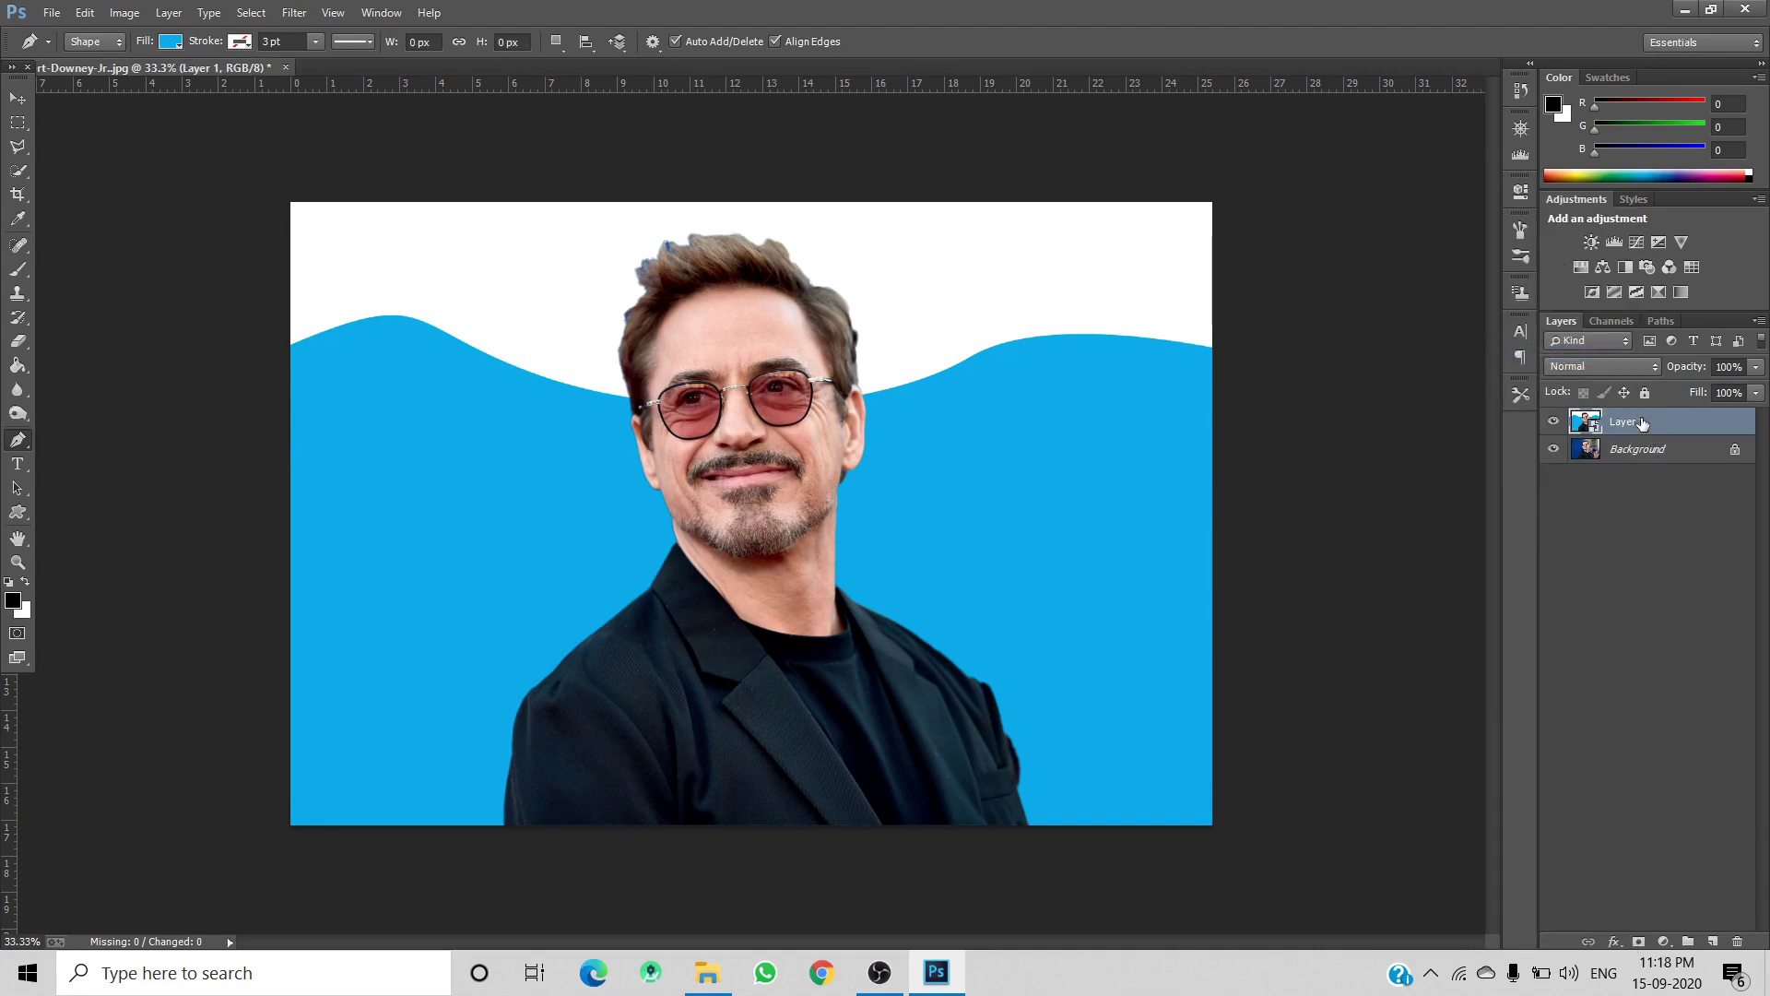
Rasterize the combined Layer 1 smart object and duplicate the layer twice.
right_click(1641, 421)
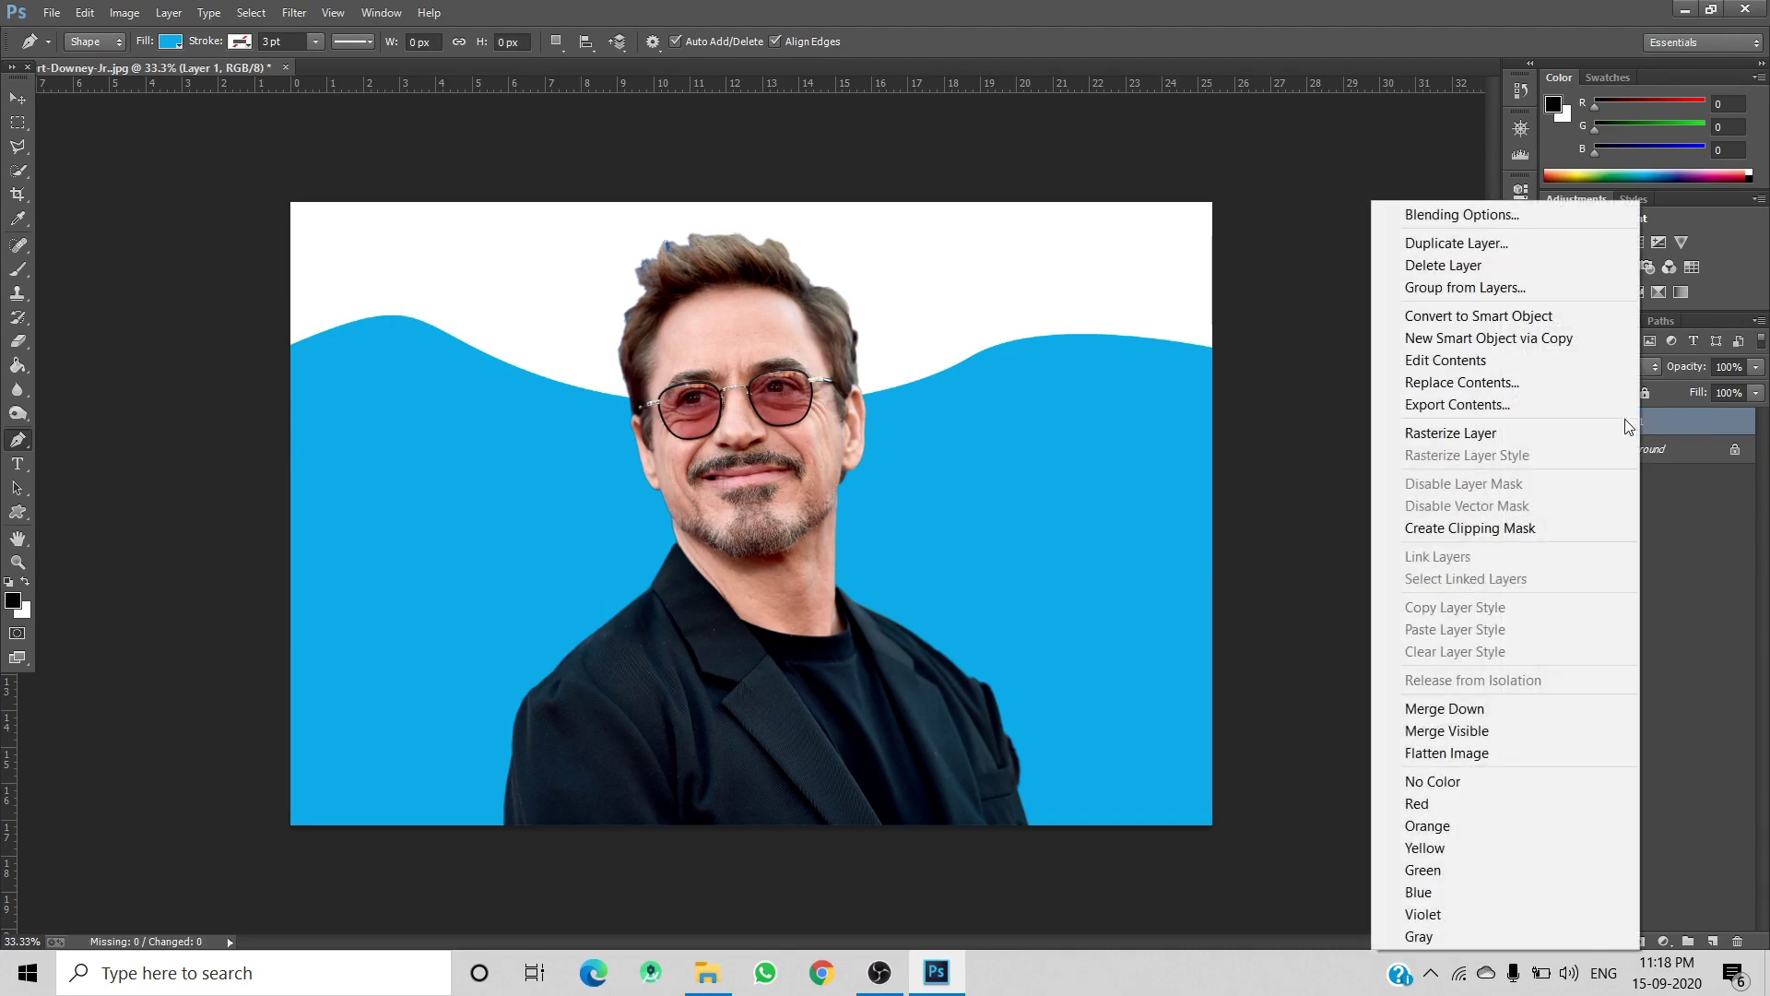
left_click(1473, 433)
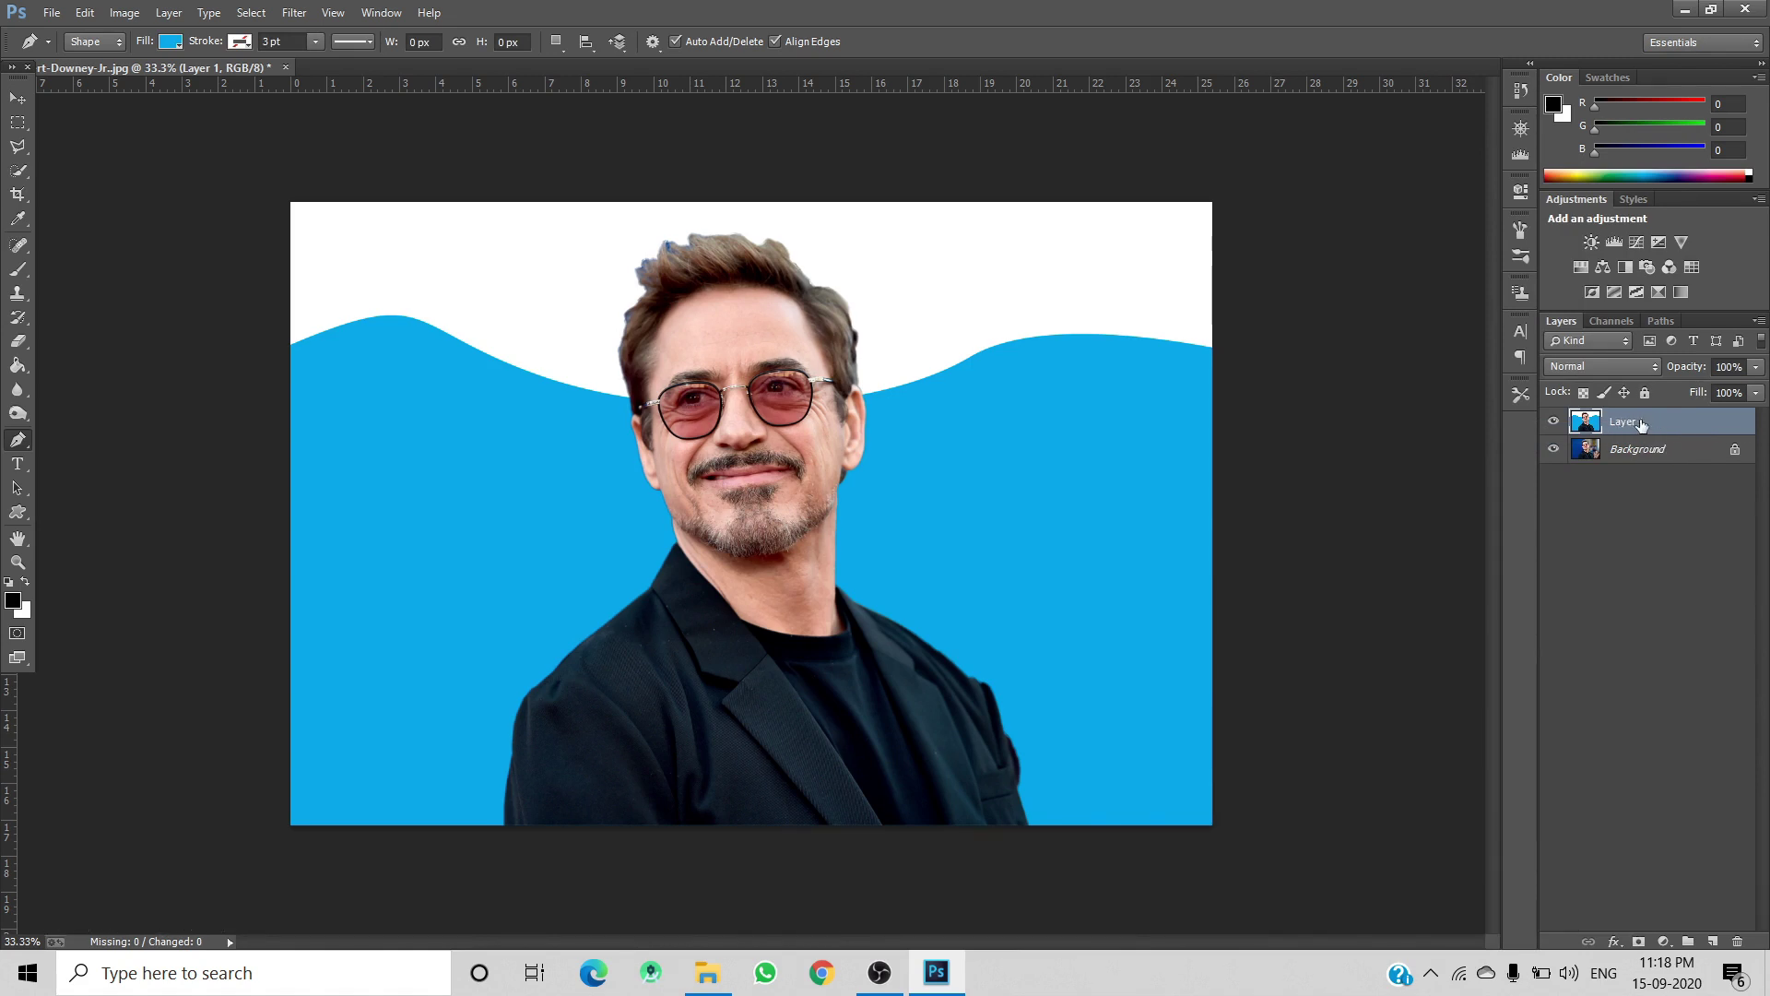
key("ctrl+j")
key("ctrl+j")
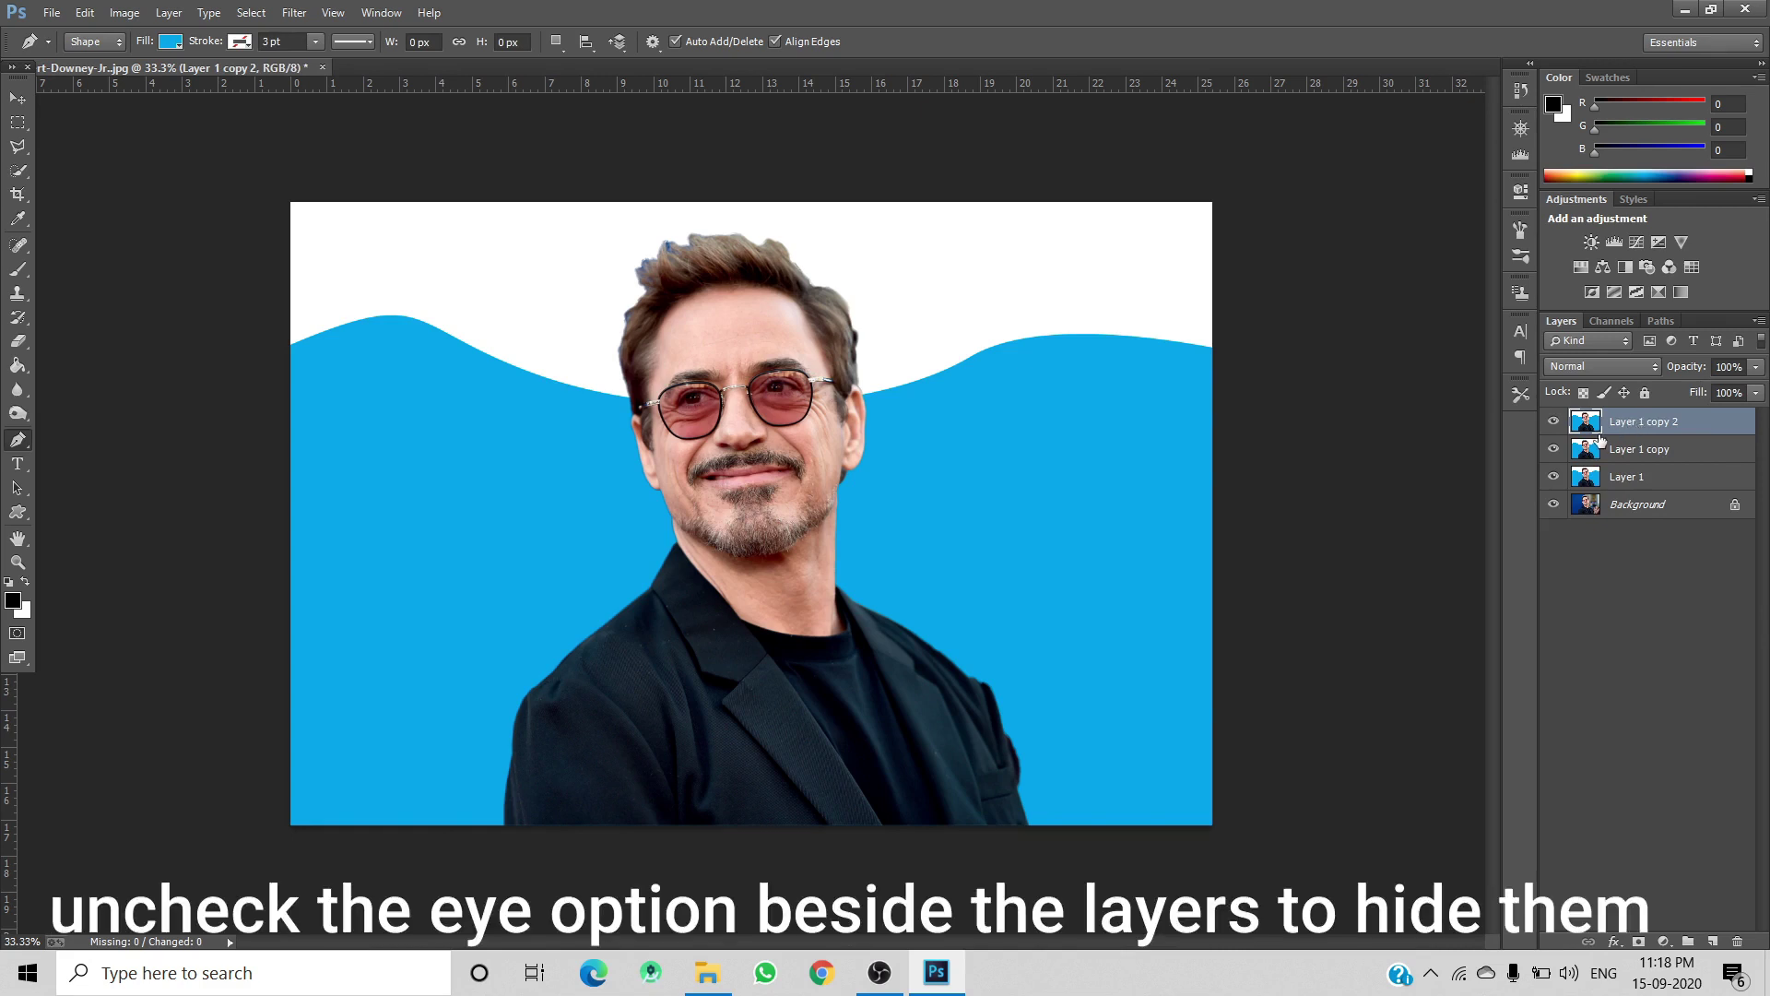
Hide Layer 1 copy 2 and Layer 1 copy, and make Layer 1 the active layer.
left_click(1554, 424)
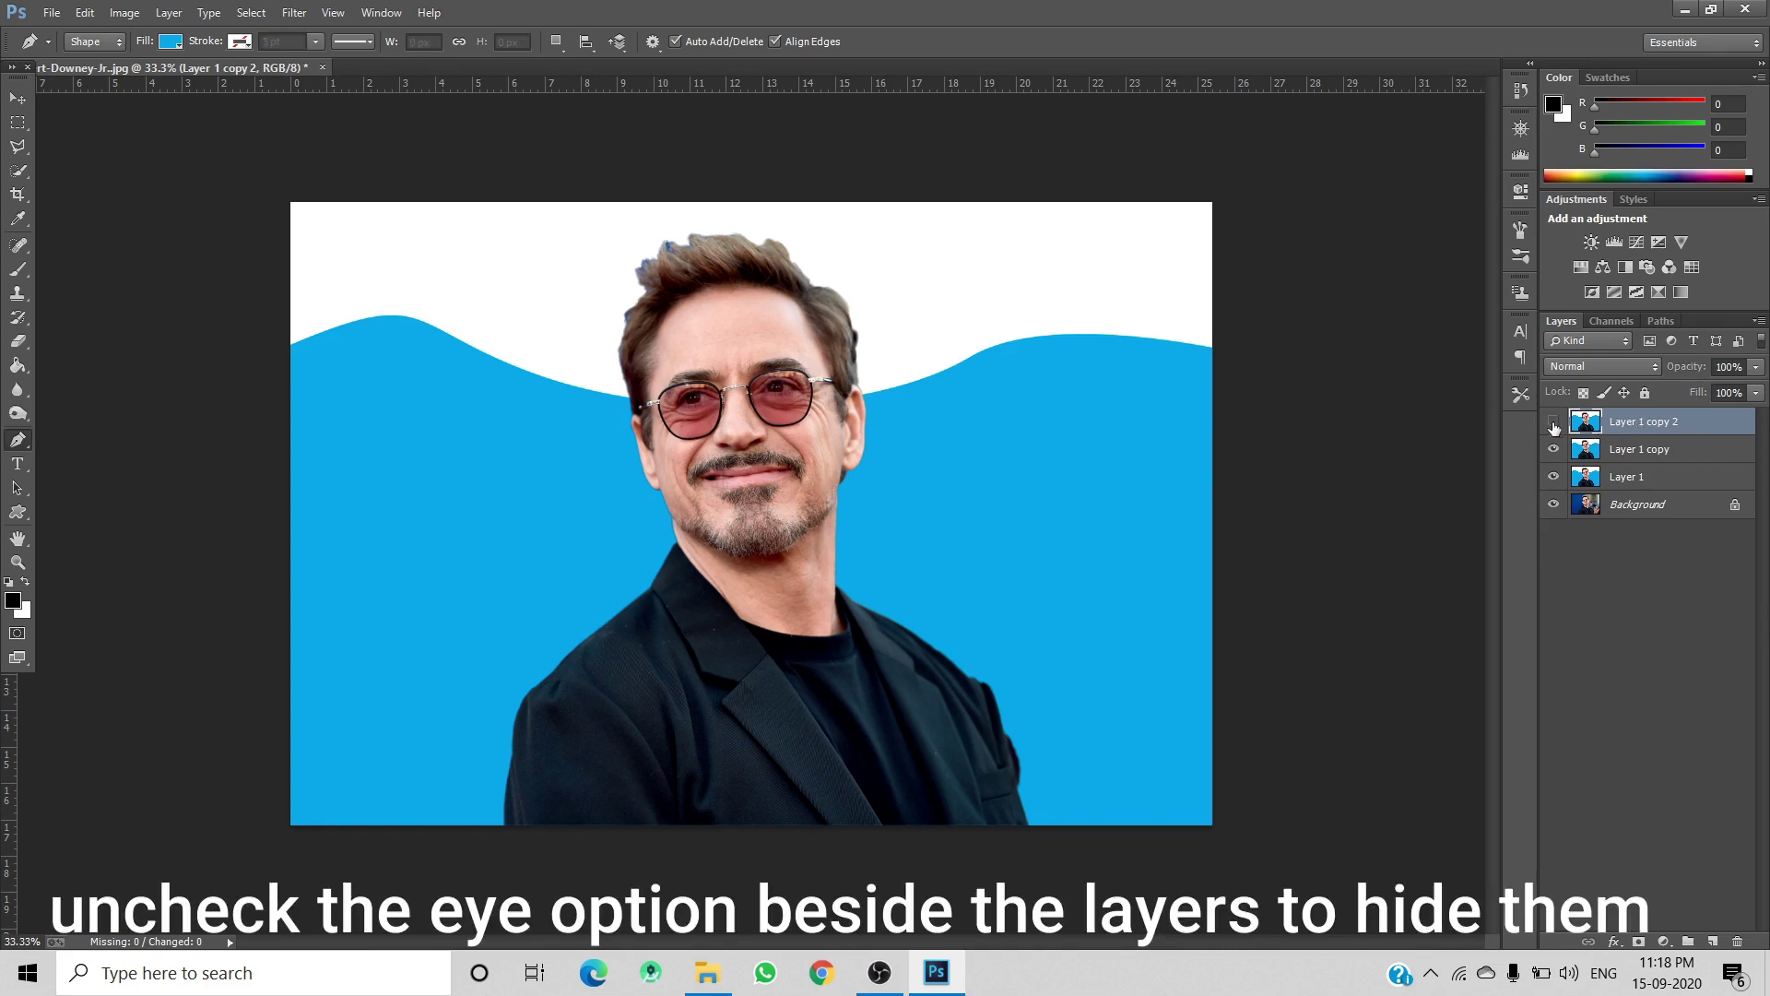
left_click(1553, 449)
left_click(1650, 478)
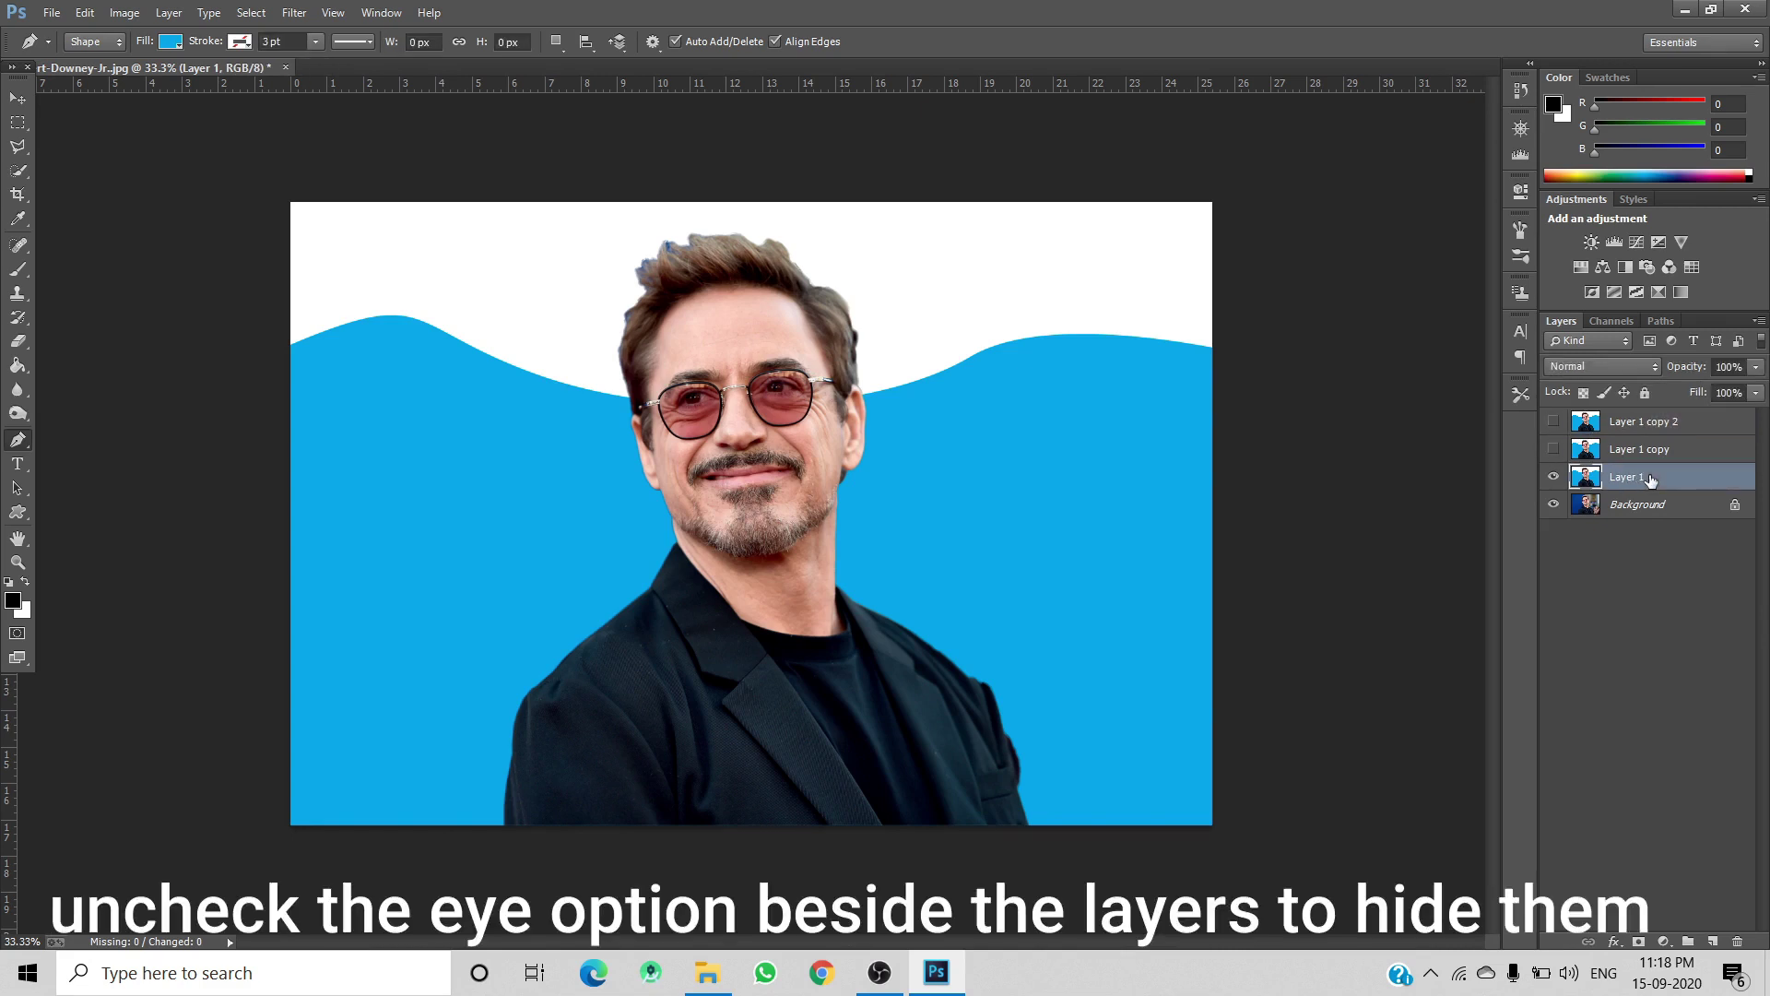
Apply the Poster Edges filter to Layer 1 with Edge Thickness 0, Edge Intensity 0 and Posterization 2.
left_click(290, 20)
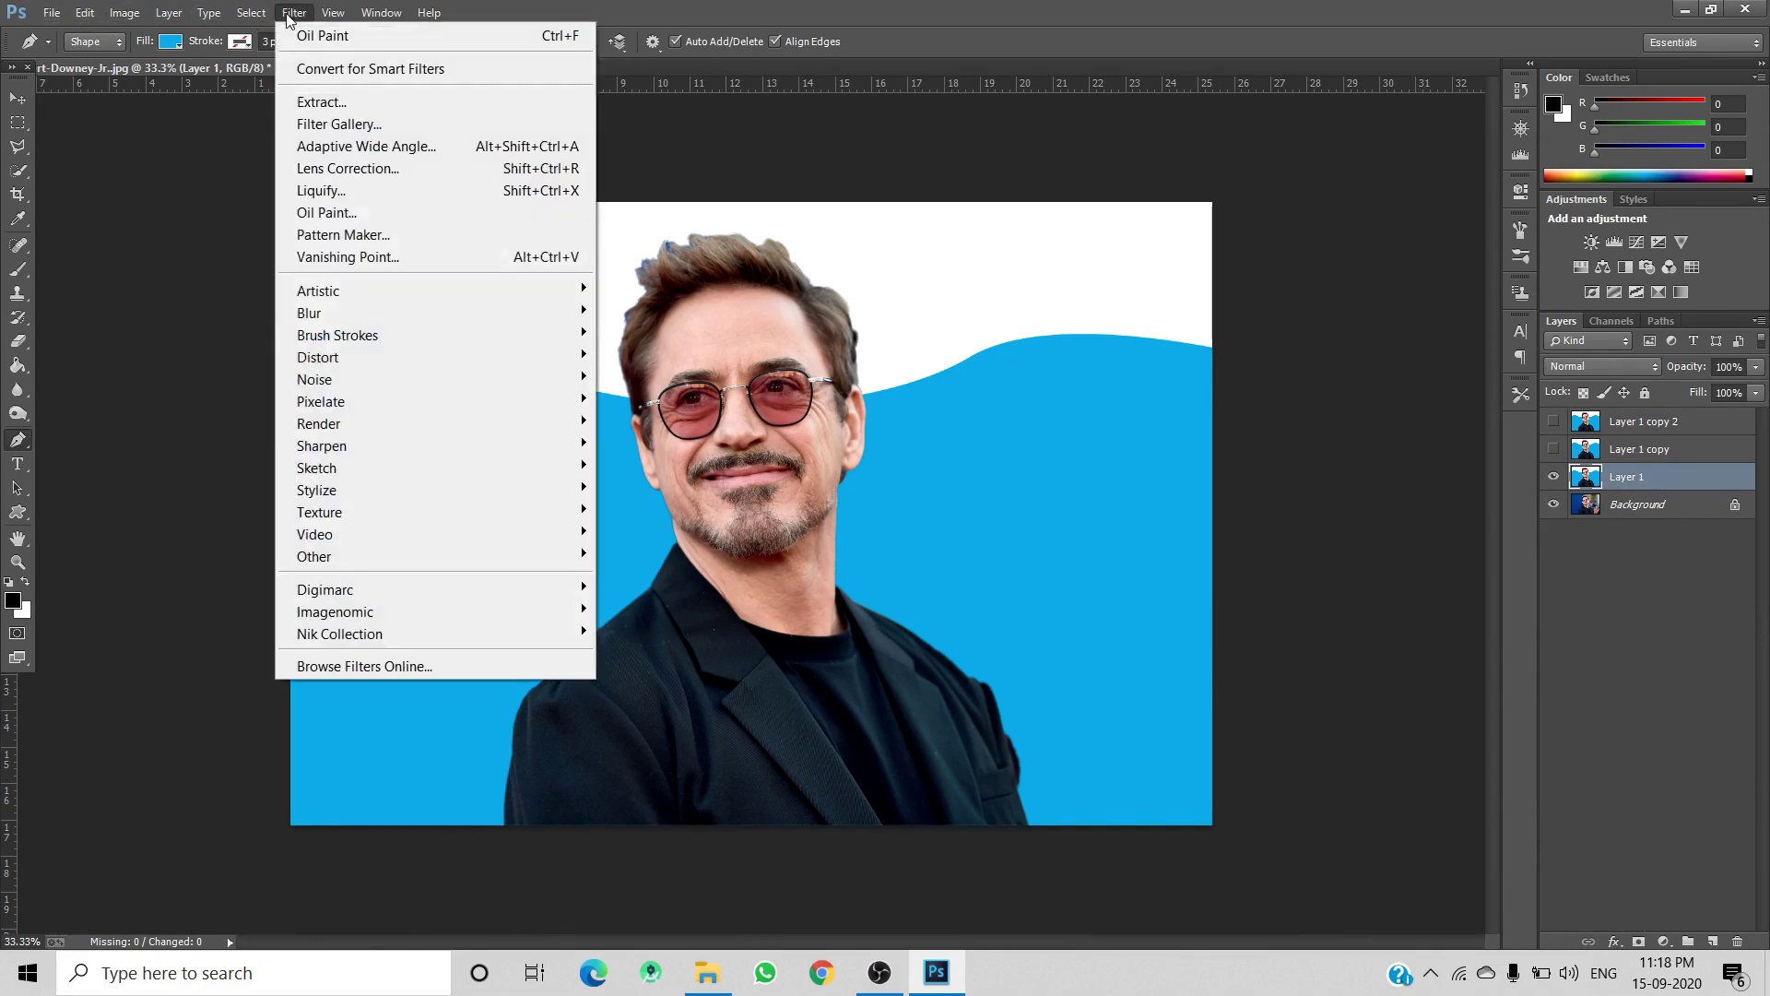
left_click(323, 123)
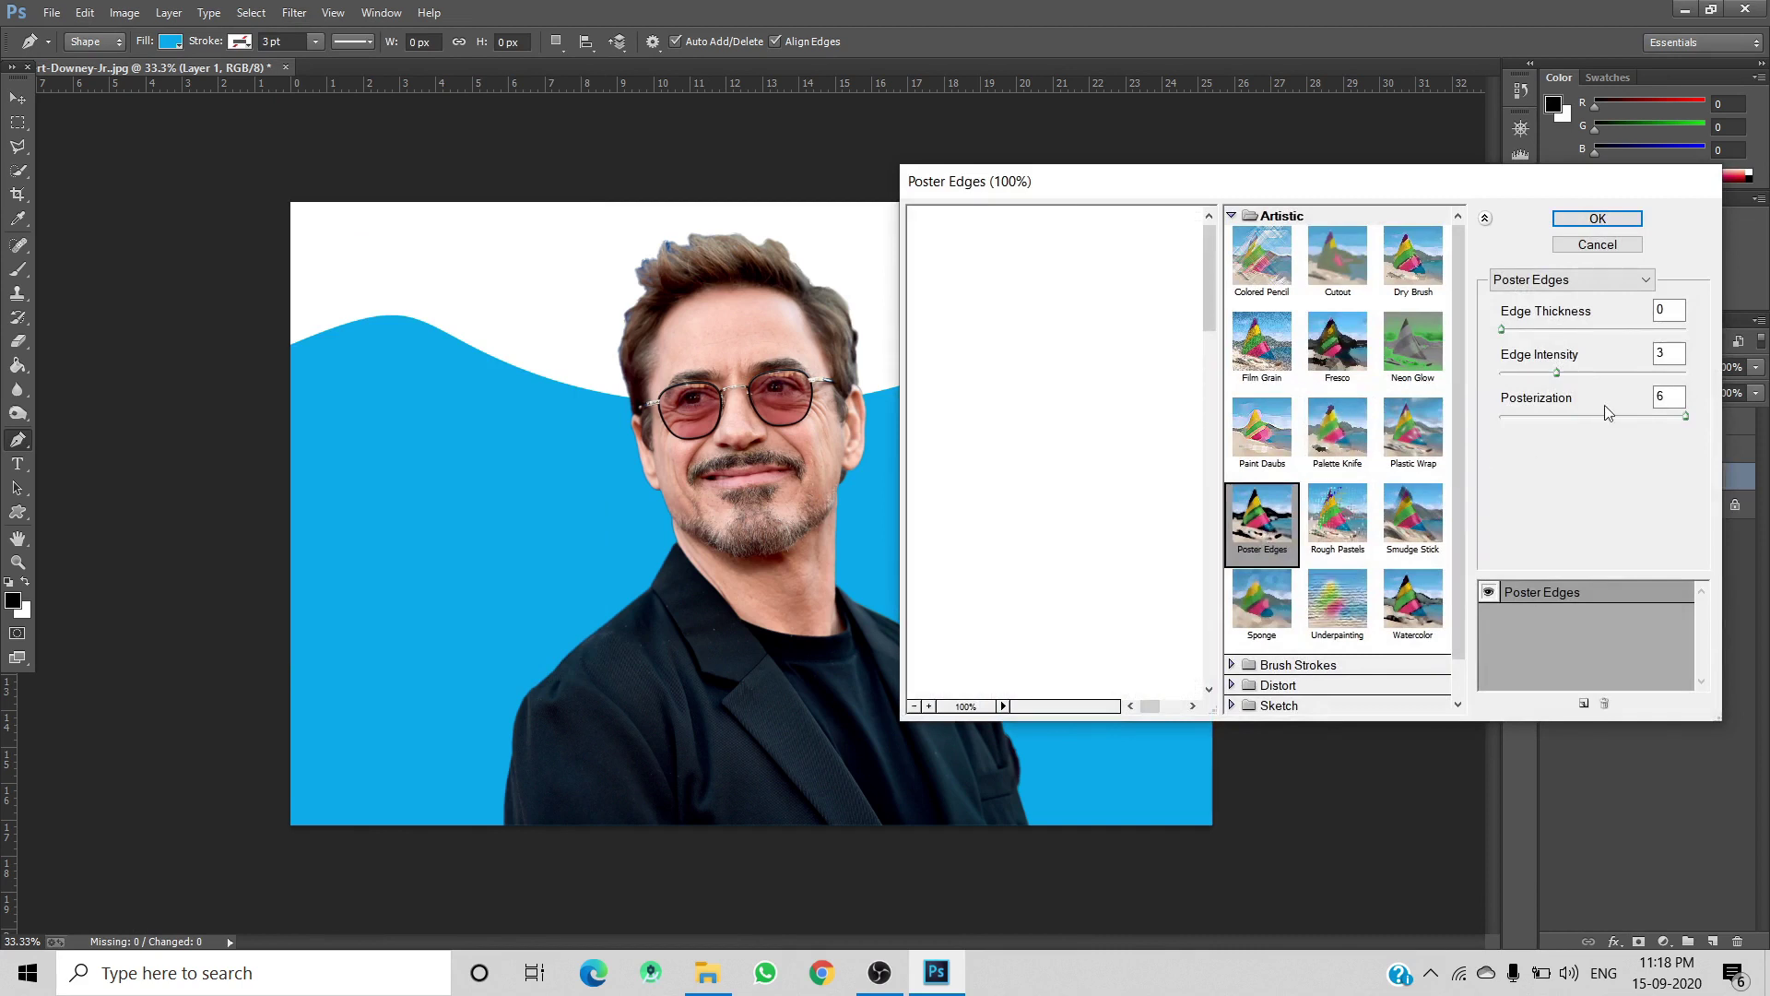
left_click(1671, 312)
double_click(1661, 355)
type("0")
left_click(1677, 395)
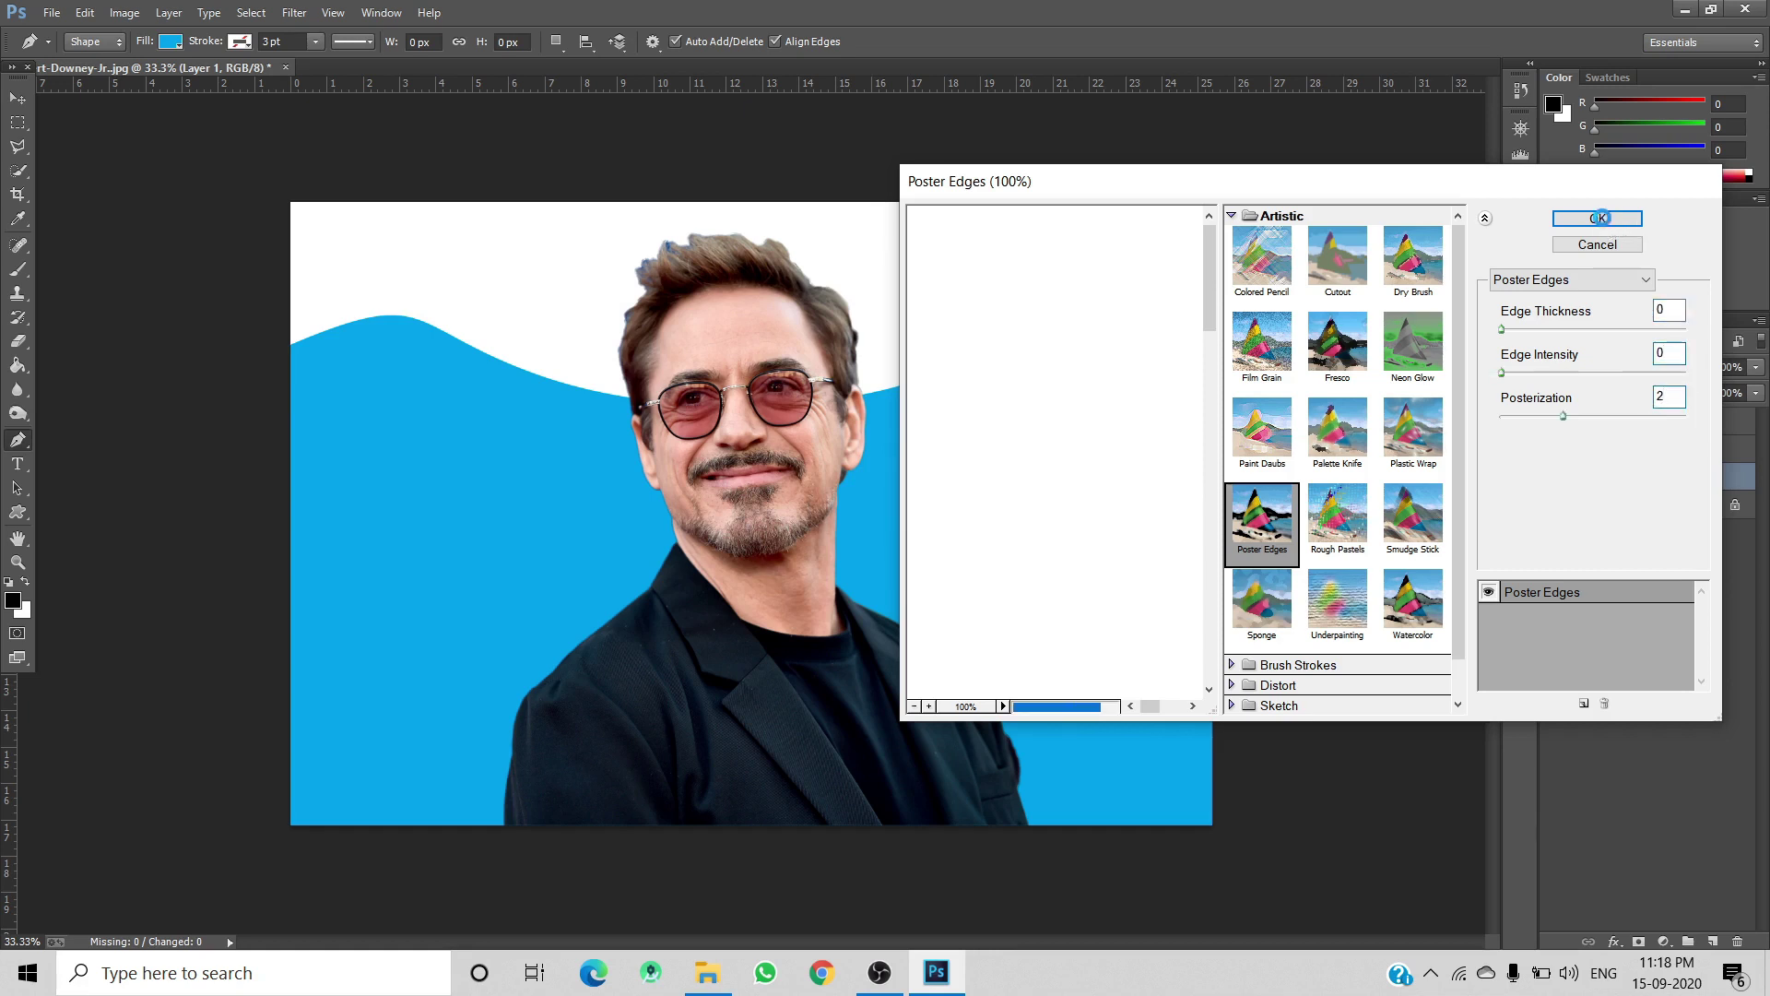
left_click(1599, 218)
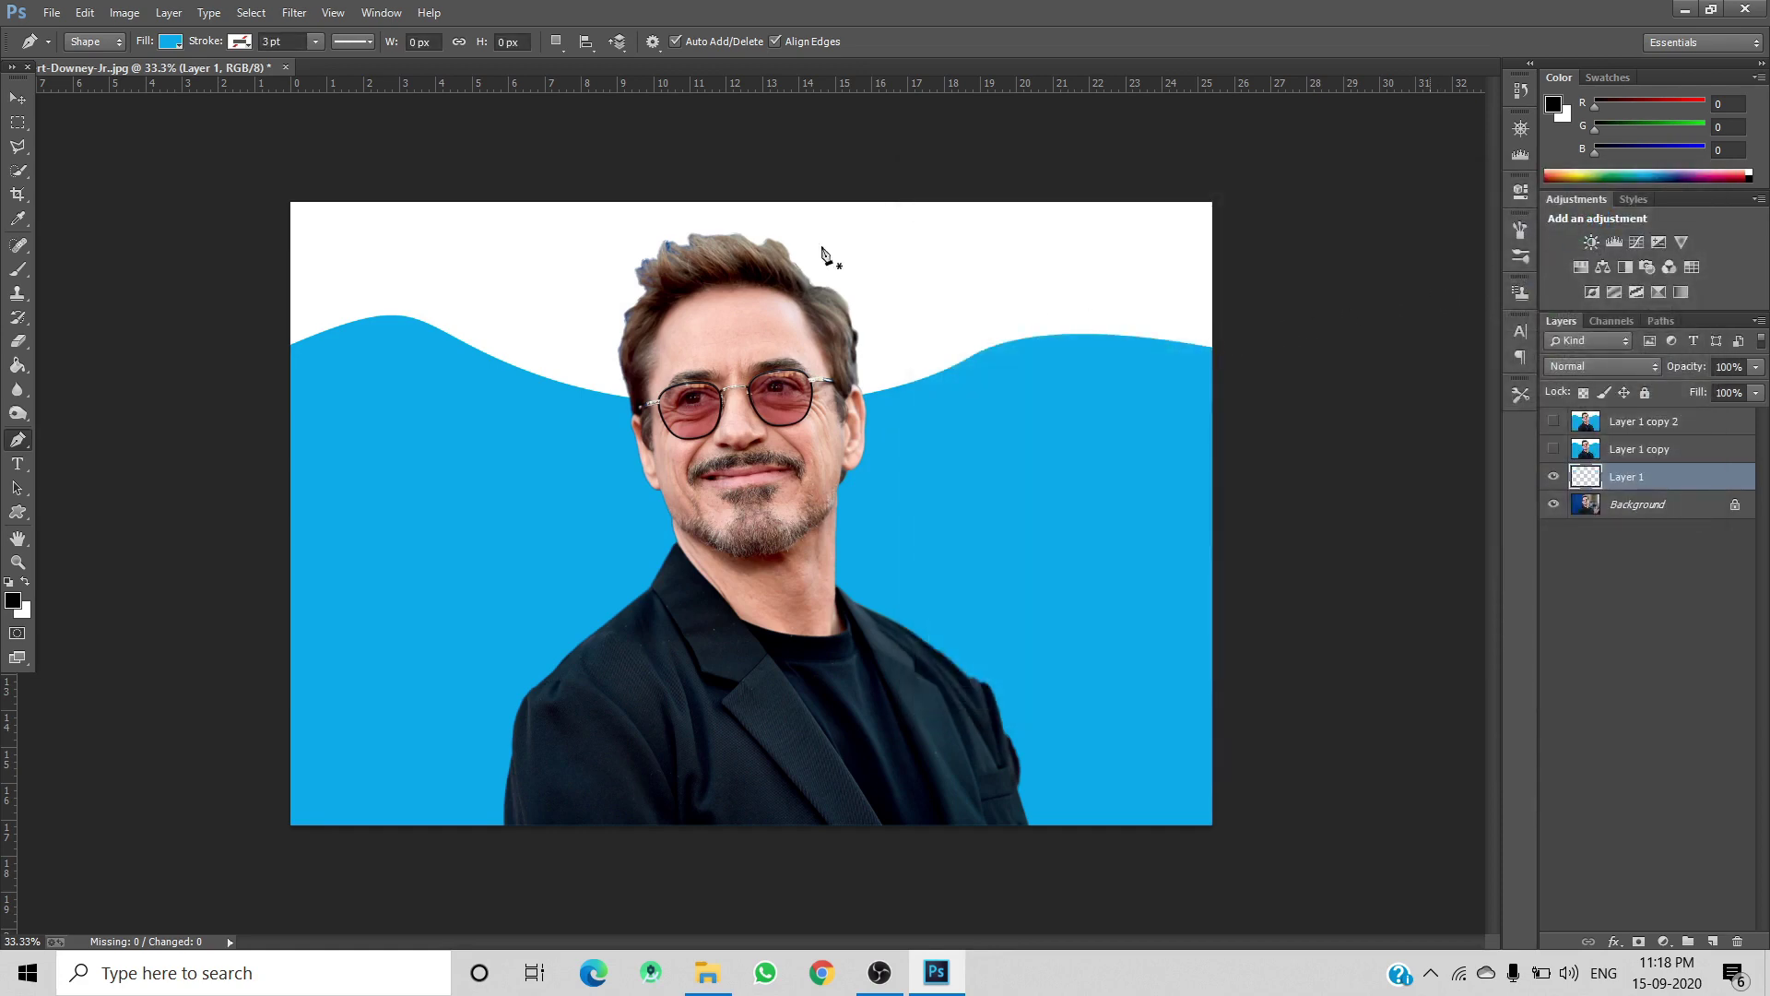
Sharpen Layer 1 with Unsharp Mask at Amount 90%, Radius 5.0 pixels and Threshold 10 levels.
left_click(295, 13)
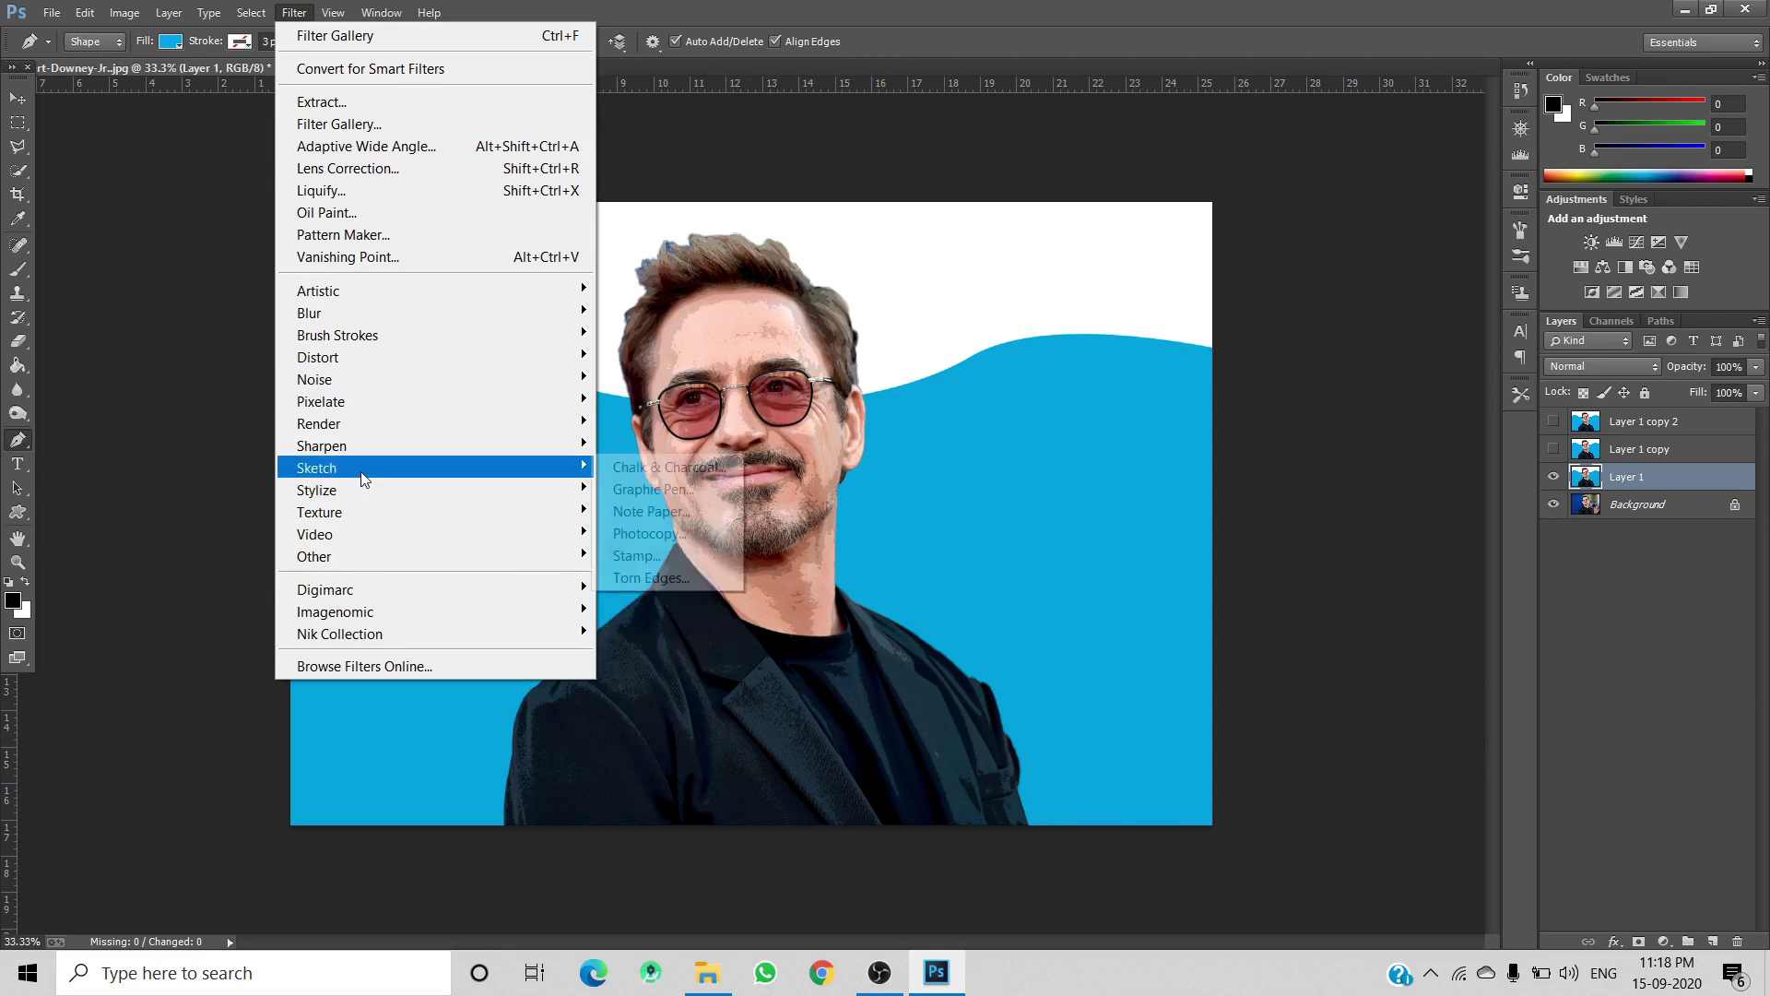
mouse_move(366, 449)
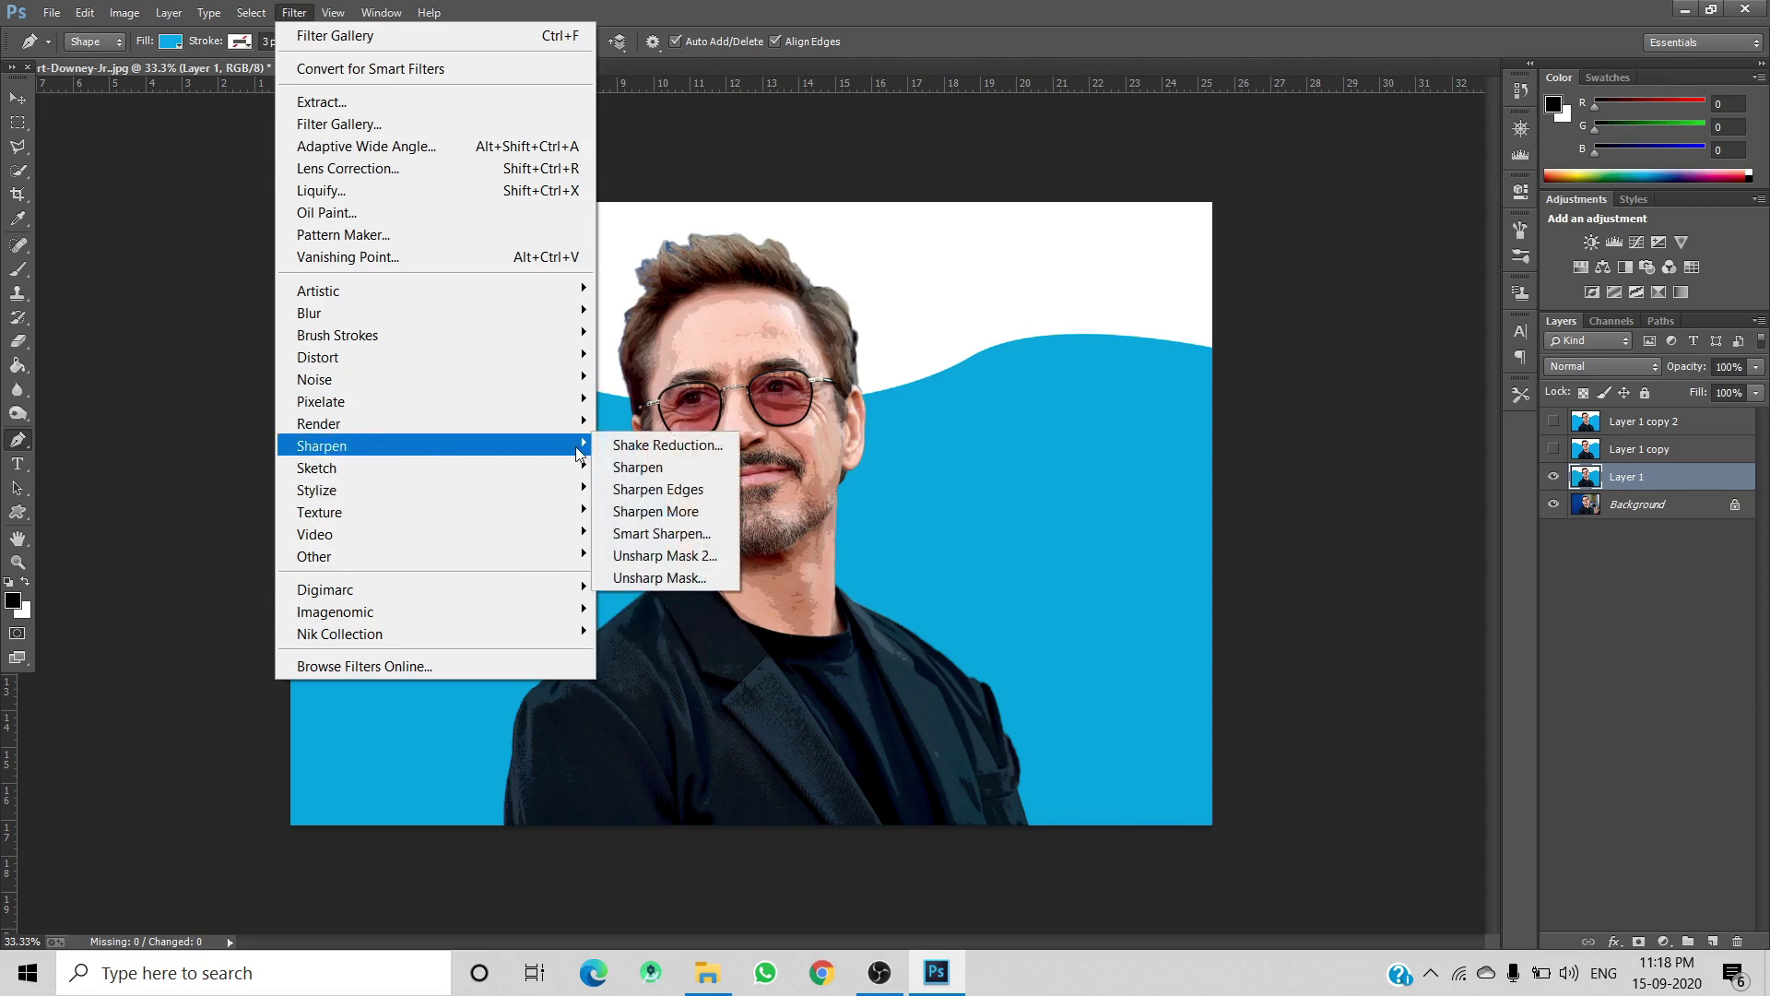
left_click(659, 578)
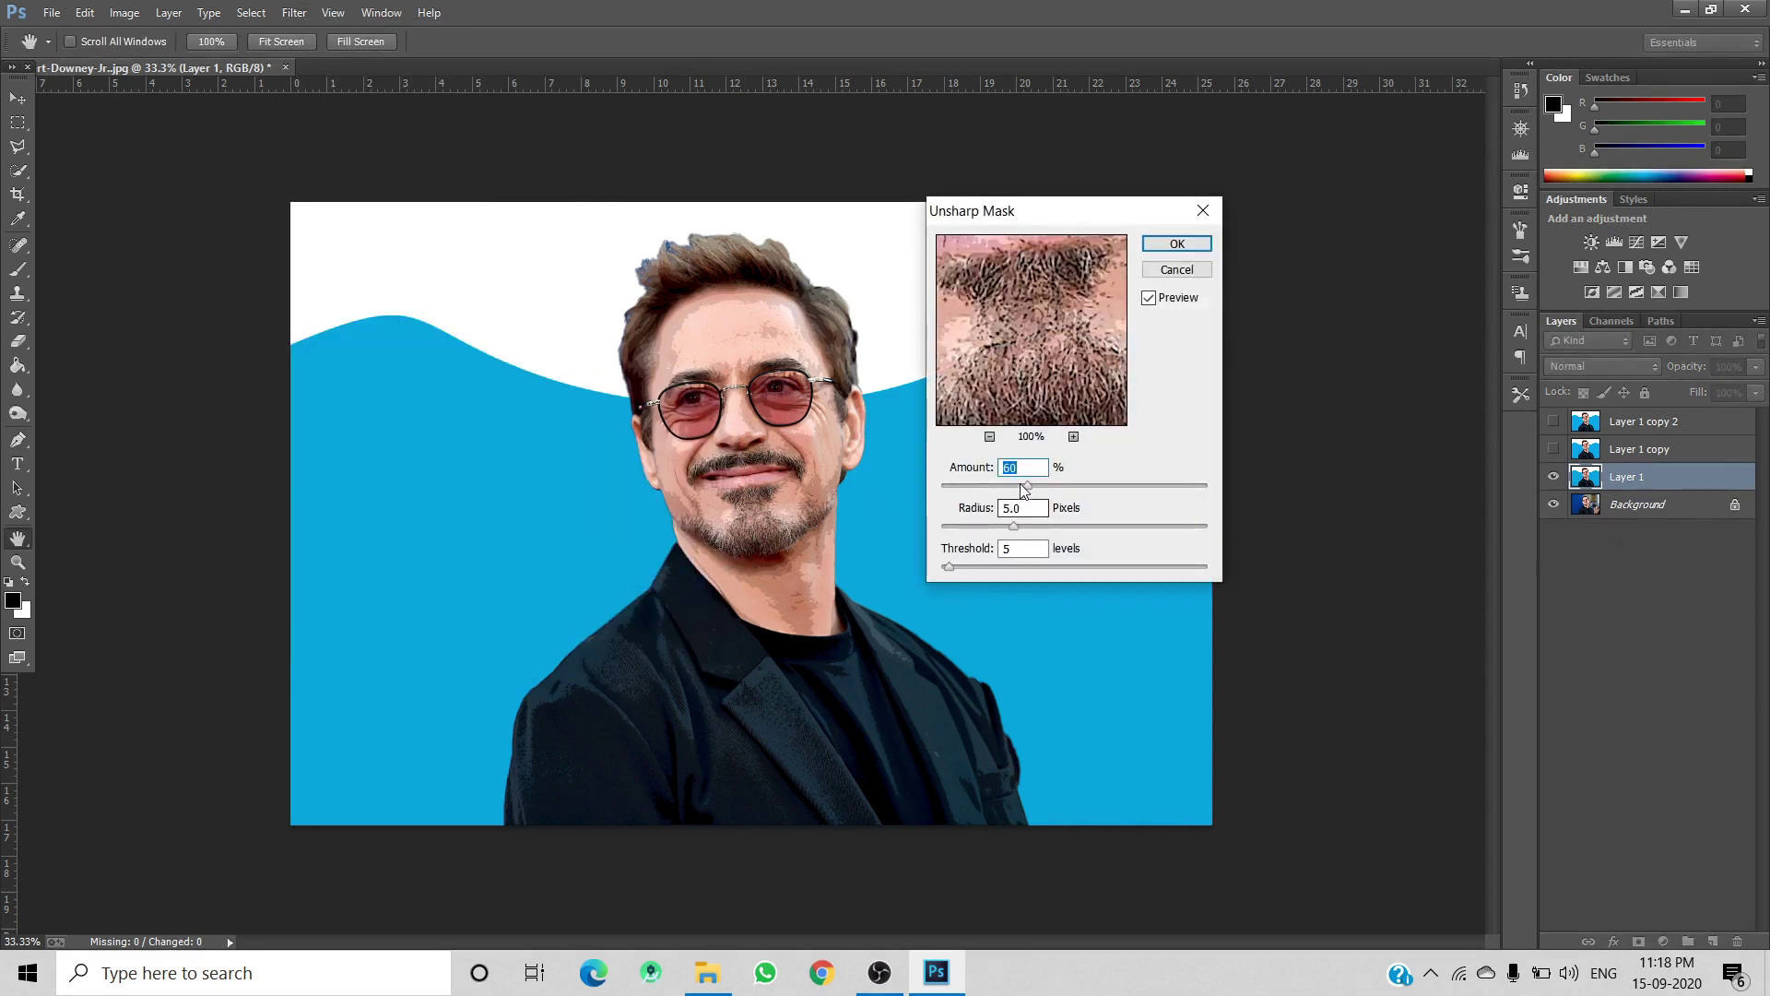
left_click(1008, 468)
type("90")
double_click(1011, 549)
type("10")
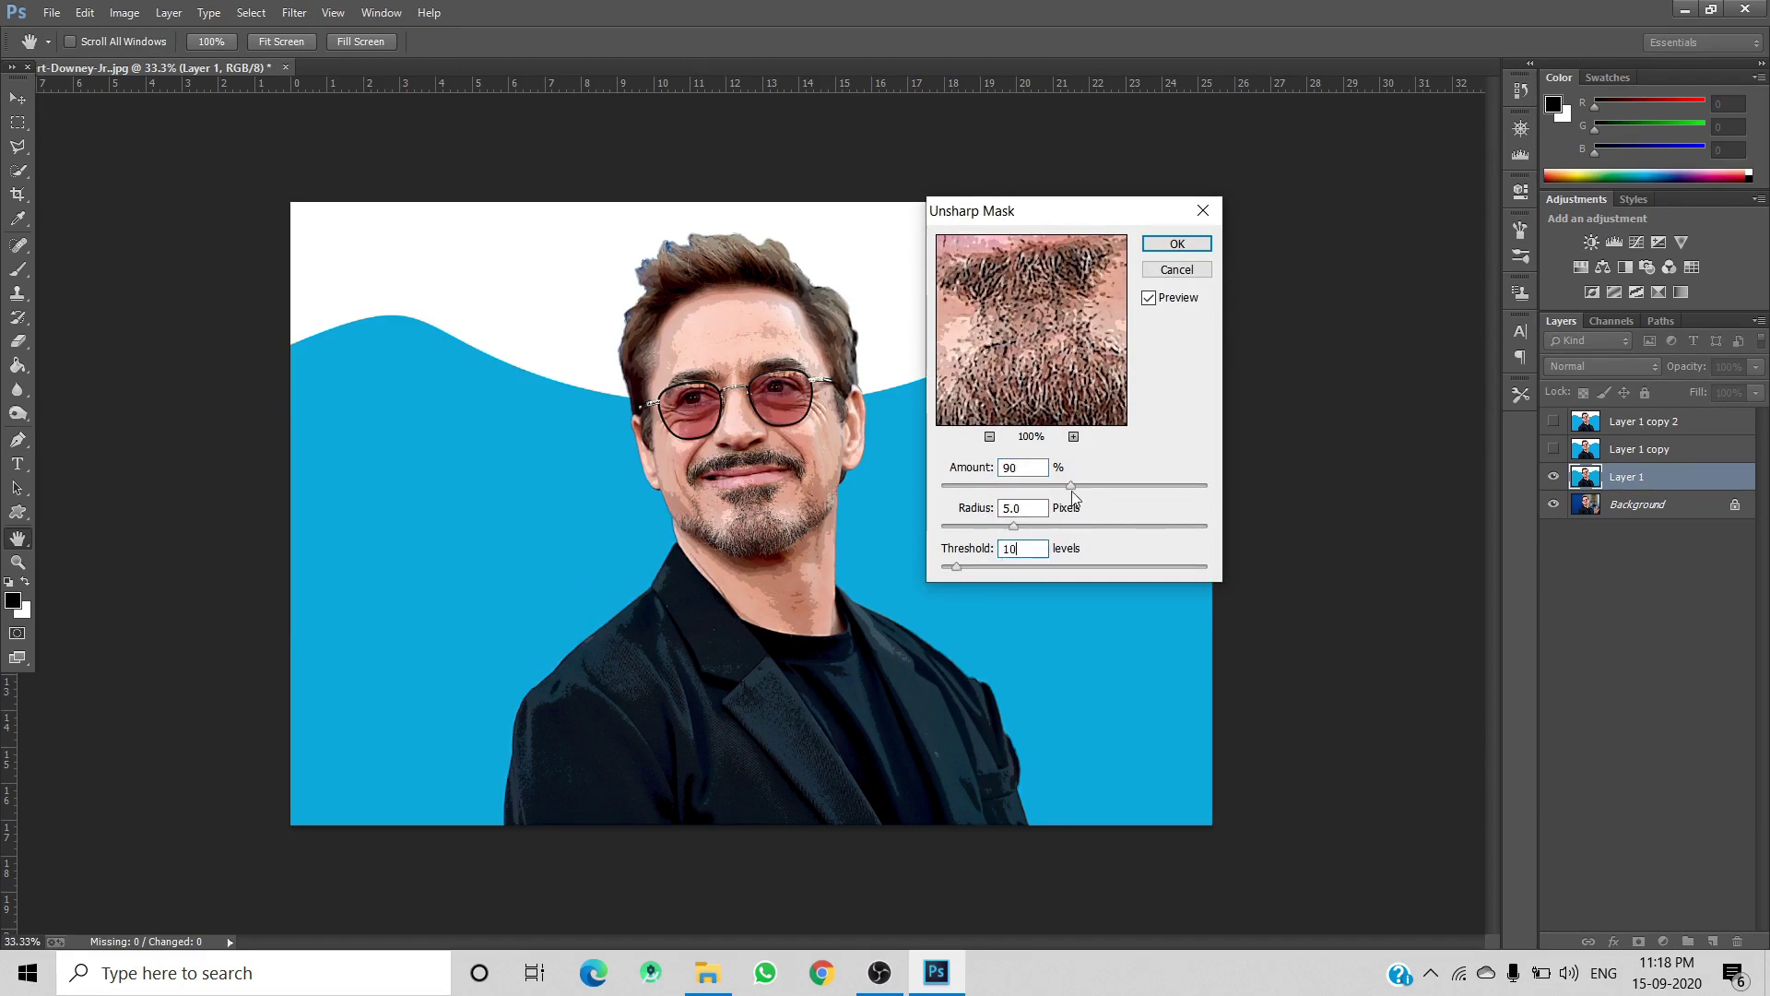
left_click(1176, 244)
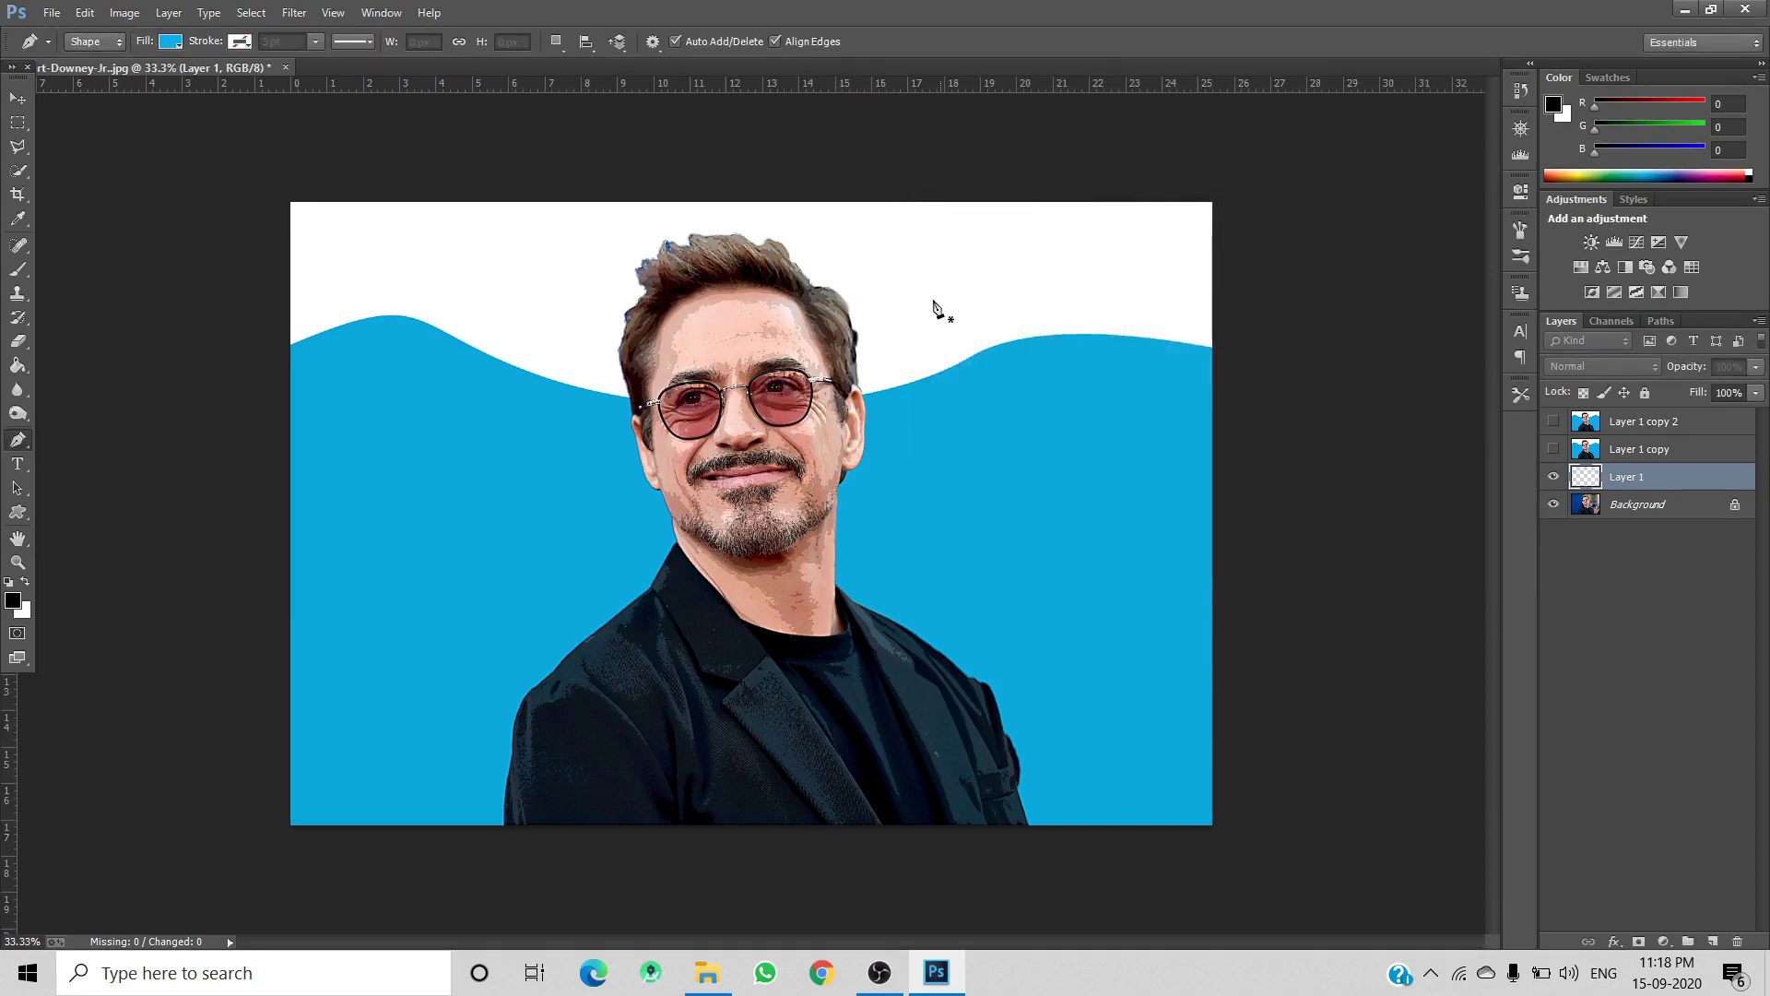
Apply Oil Paint to Layer 1 with Stylization 4, Cleanliness 3, Scale 0.1, Bristle Detail 0 and both lighting values at 0.
left_click(294, 12)
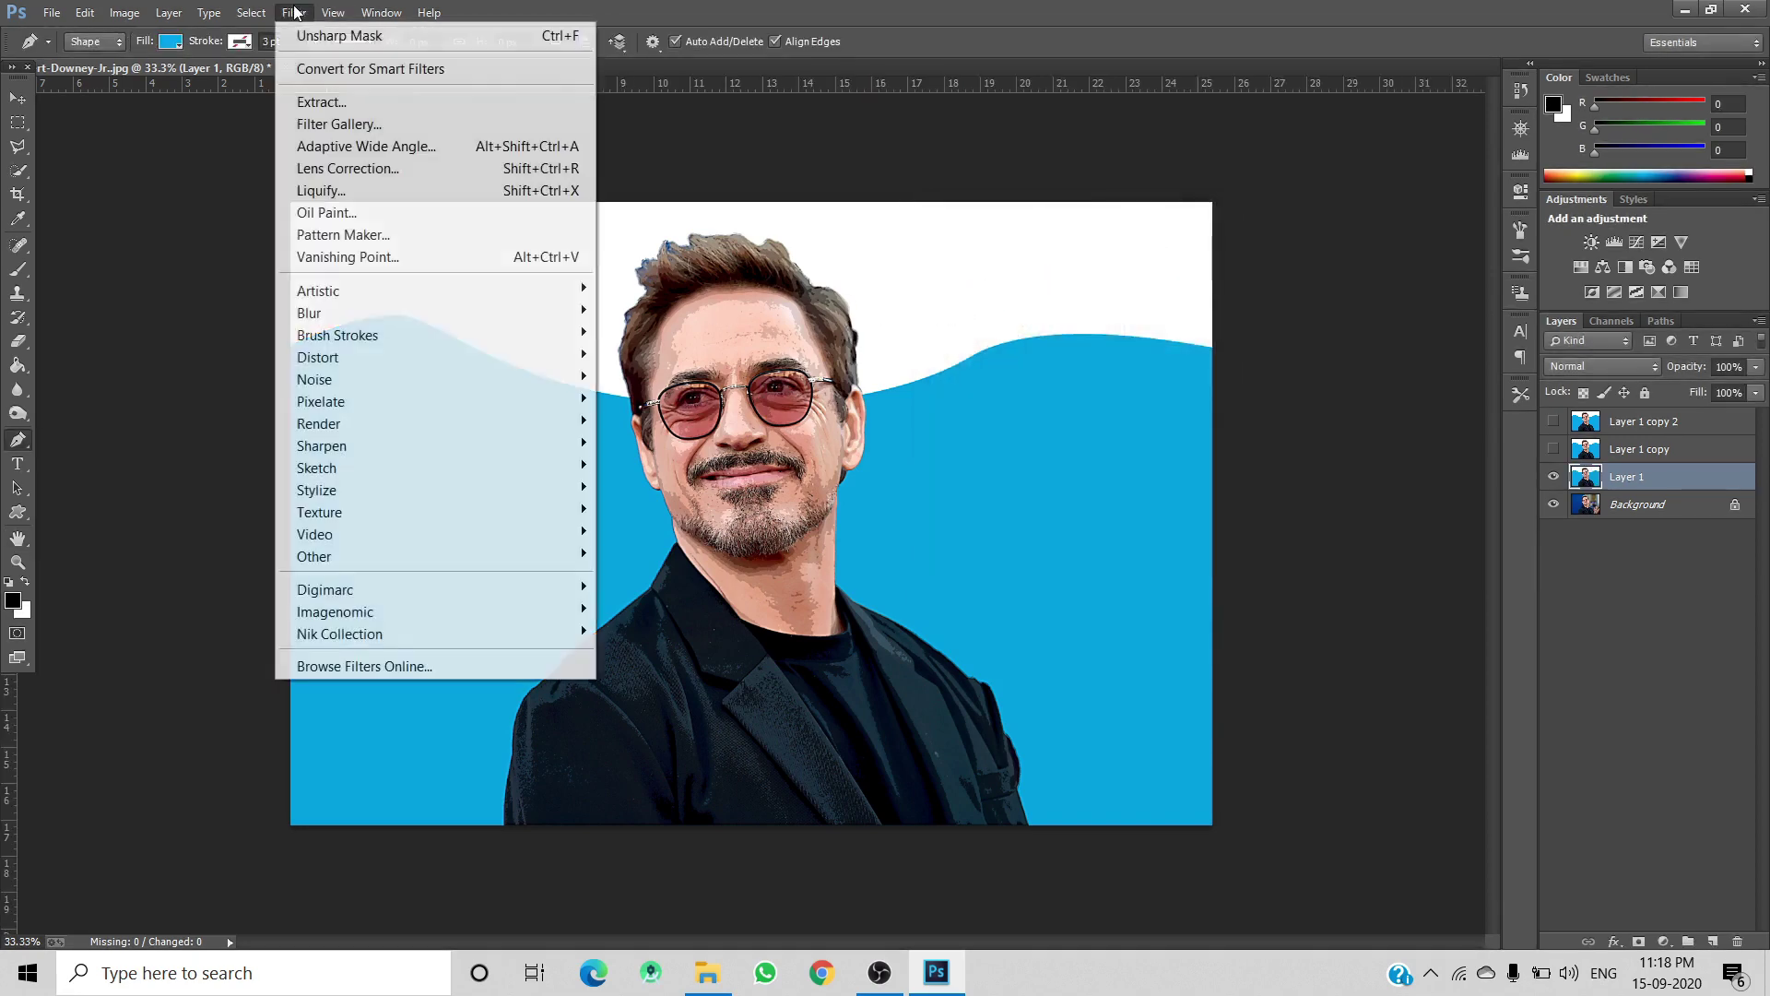
left_click(330, 216)
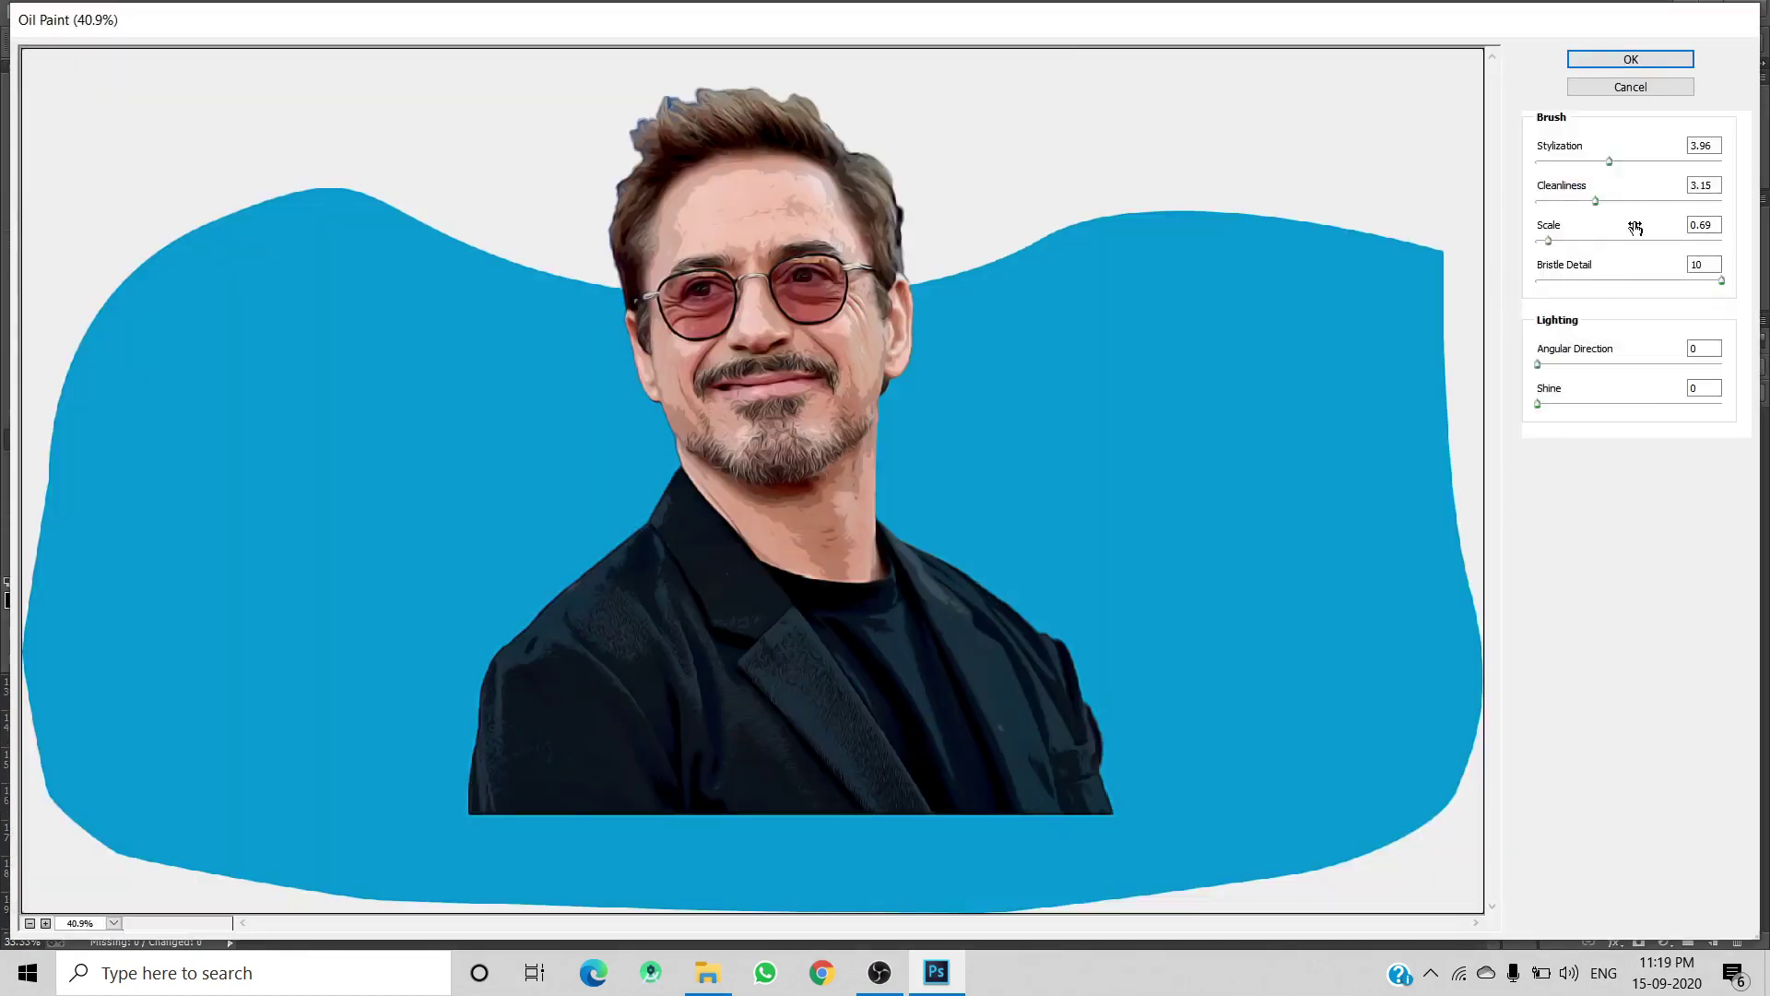
left_click(1704, 146)
type("4")
left_click(1708, 187)
left_click_drag(1705, 225, 1671, 236)
type("0.1")
key("Tab")
type("0")
left_click(1613, 63)
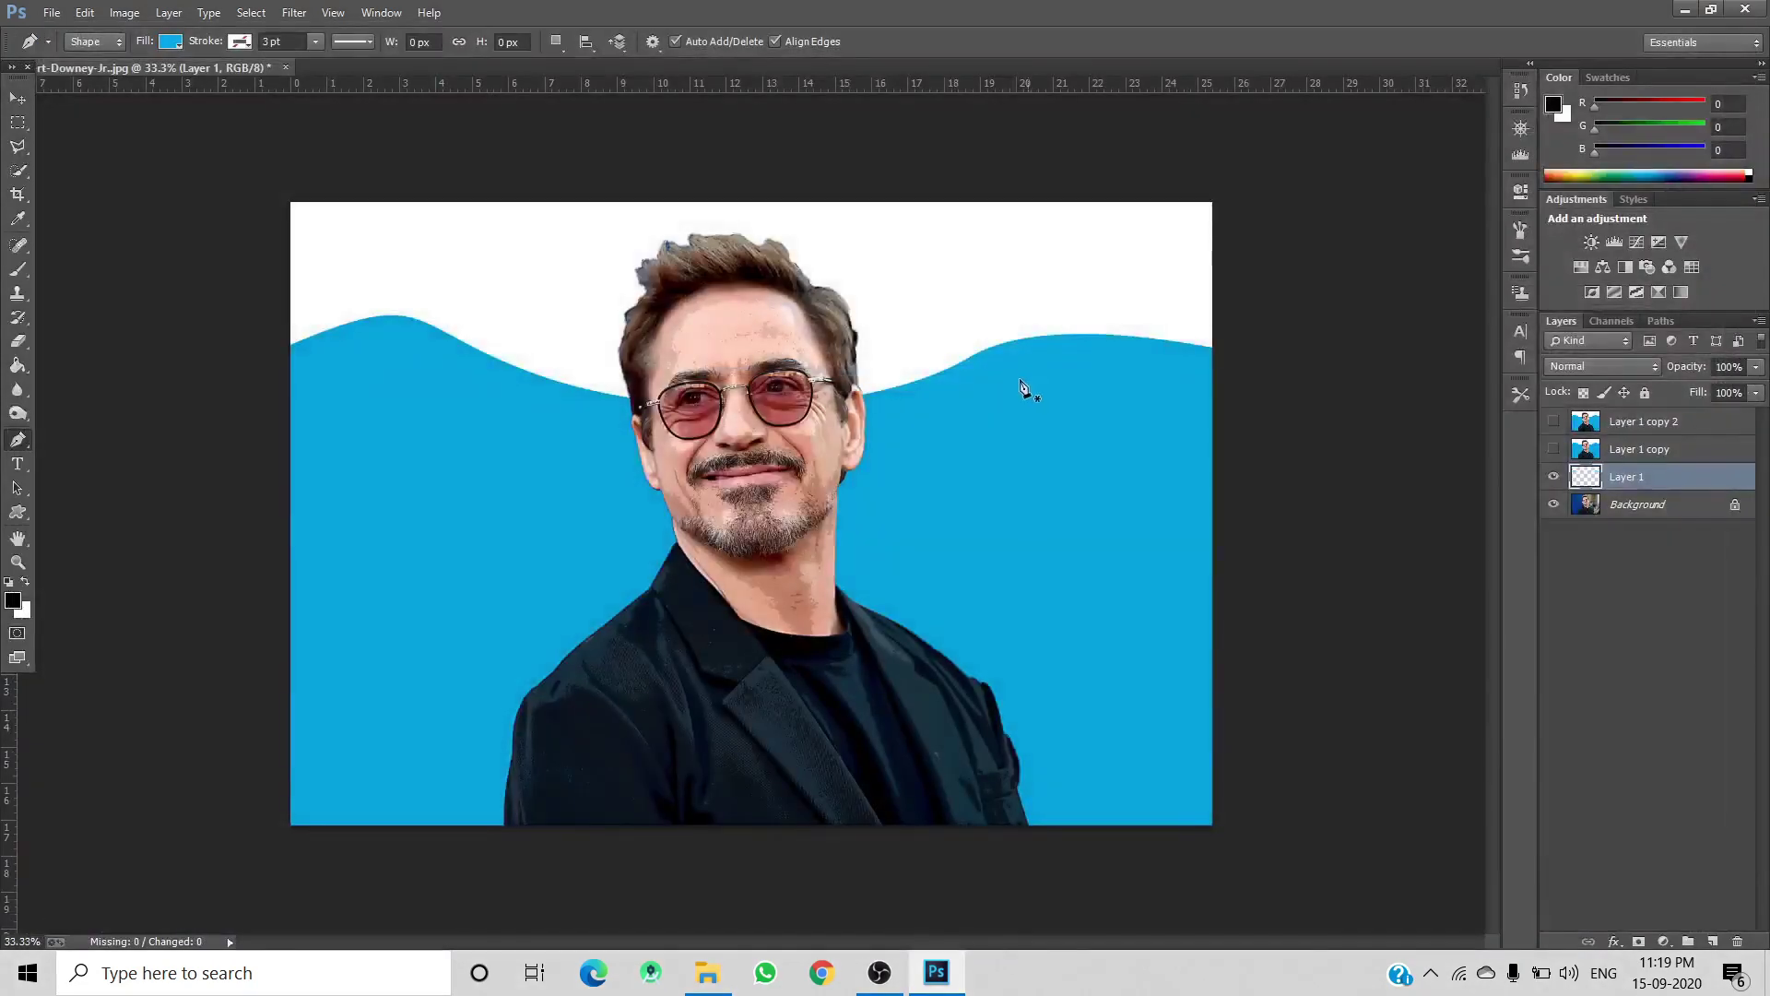
Sharpen the oil-painted Layer 1 with Unsharp Mask at Amount 60%, Radius 5.0 pixels and Threshold 5 levels.
left_click(291, 15)
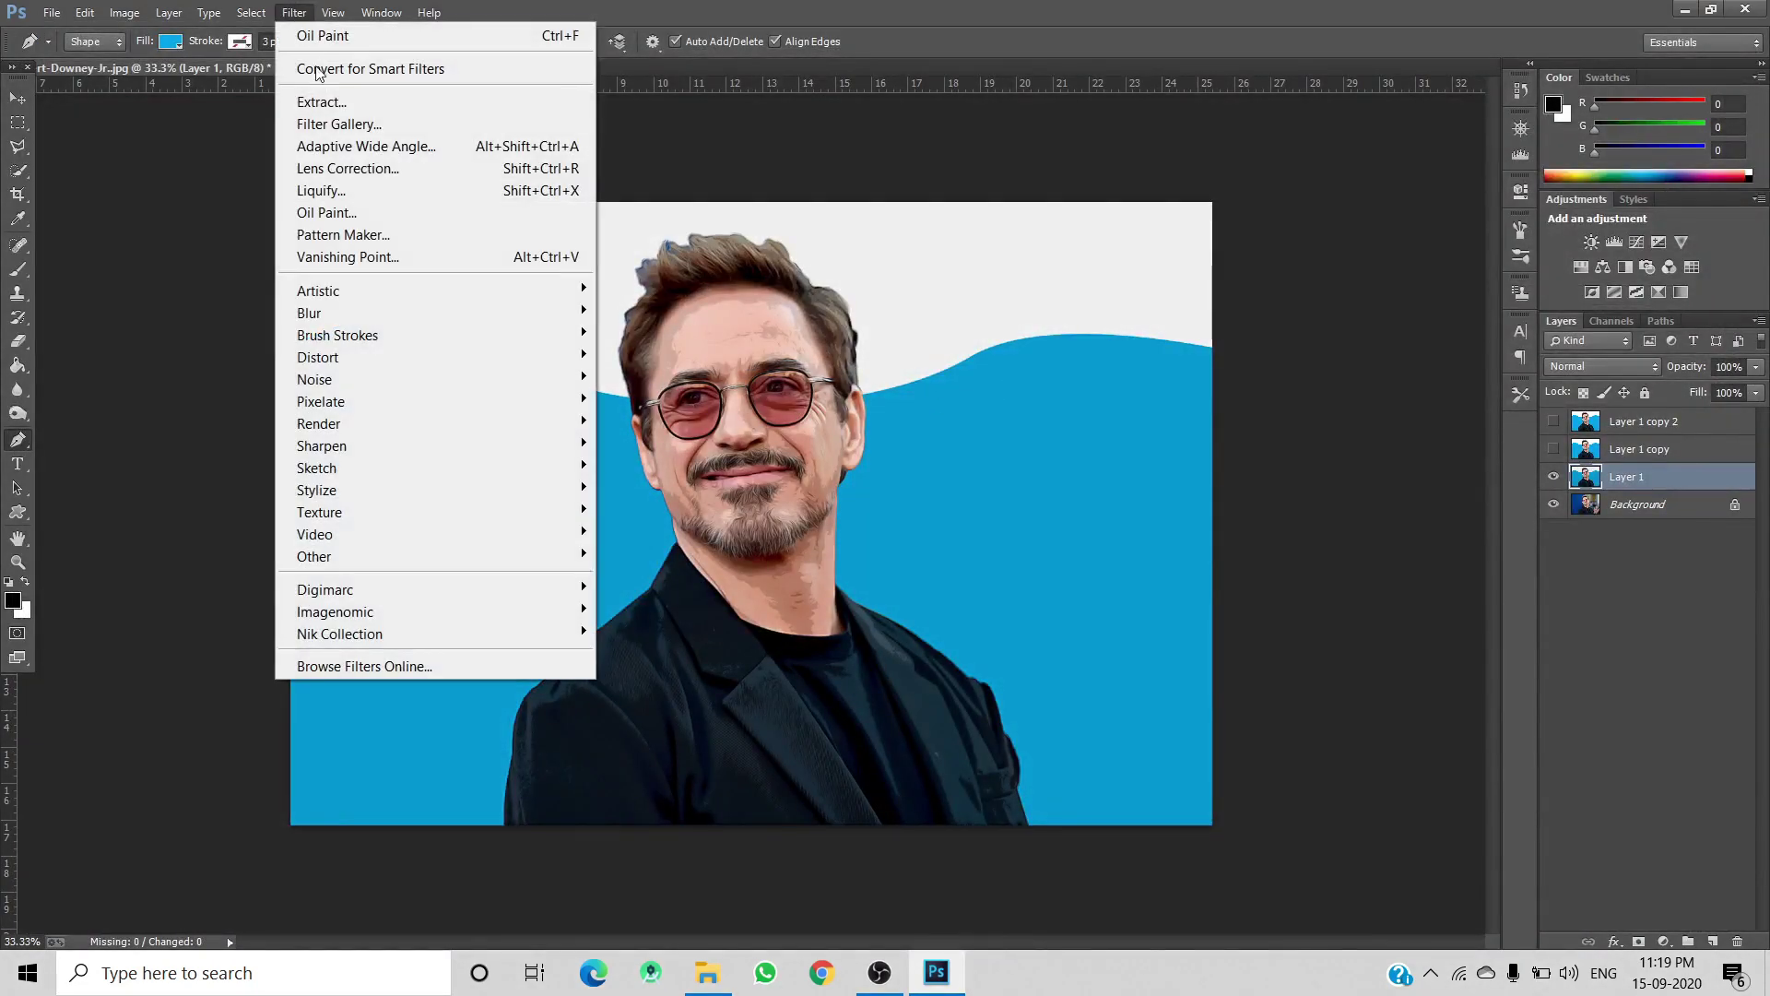
mouse_move(363, 472)
mouse_move(466, 446)
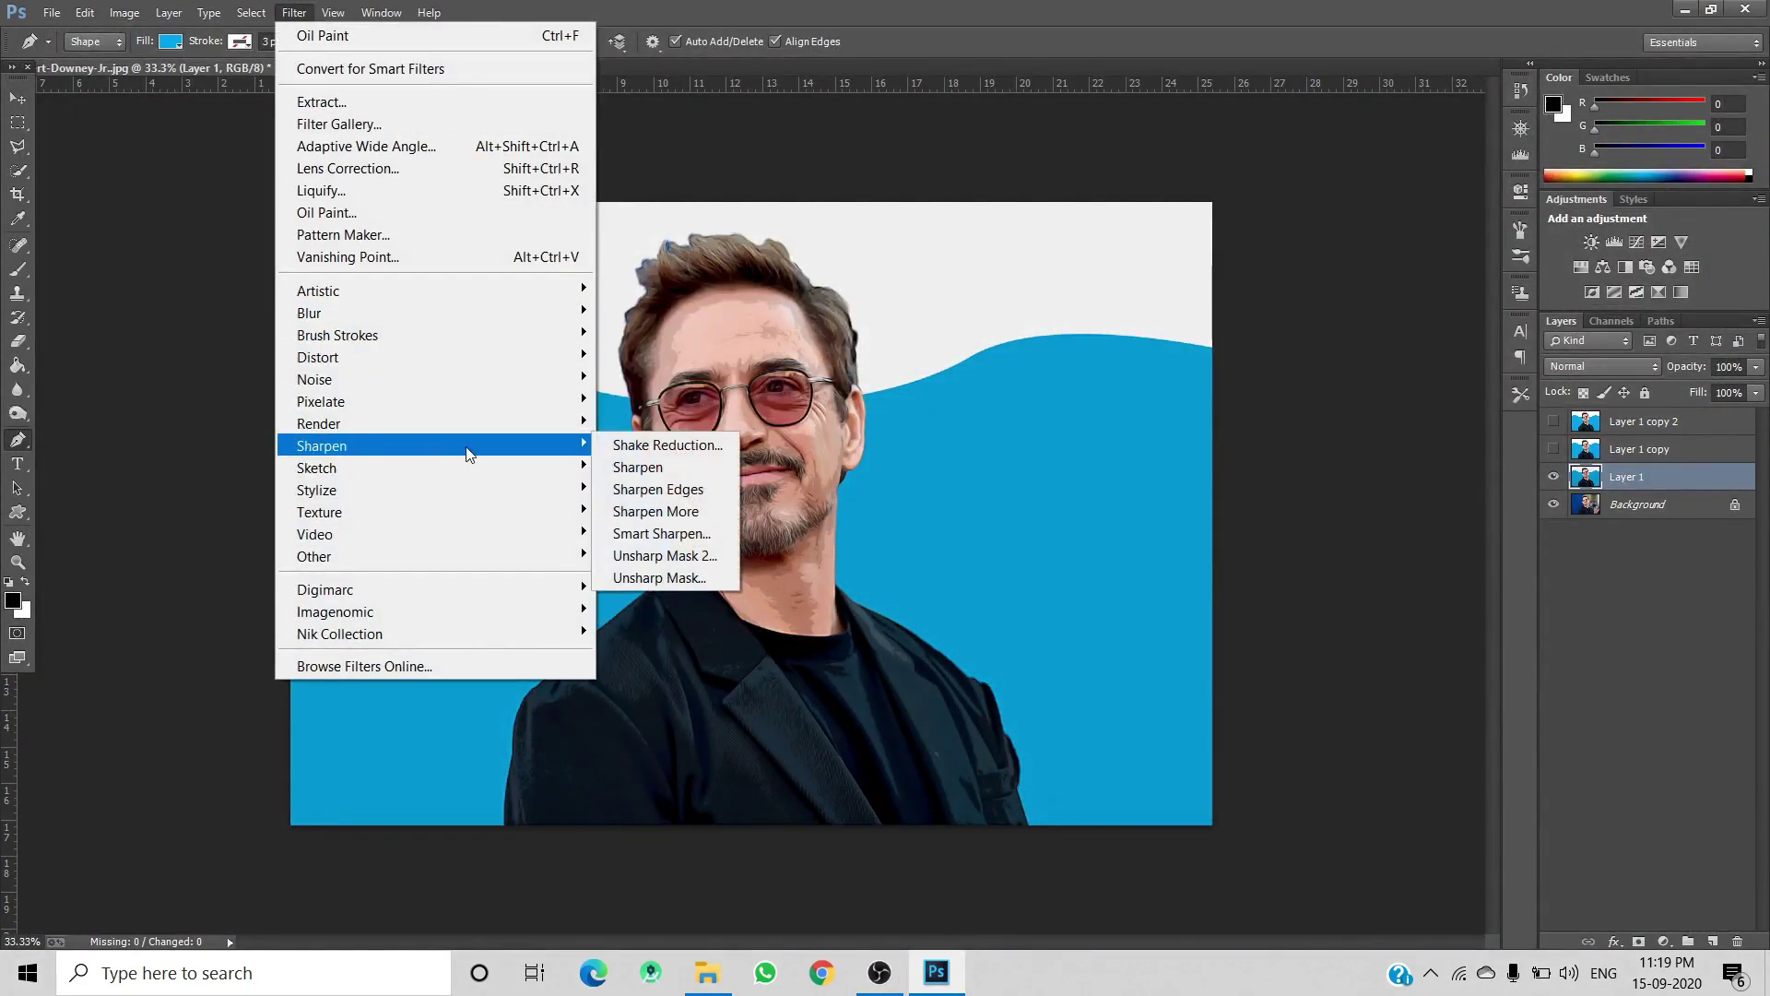
left_click(655, 576)
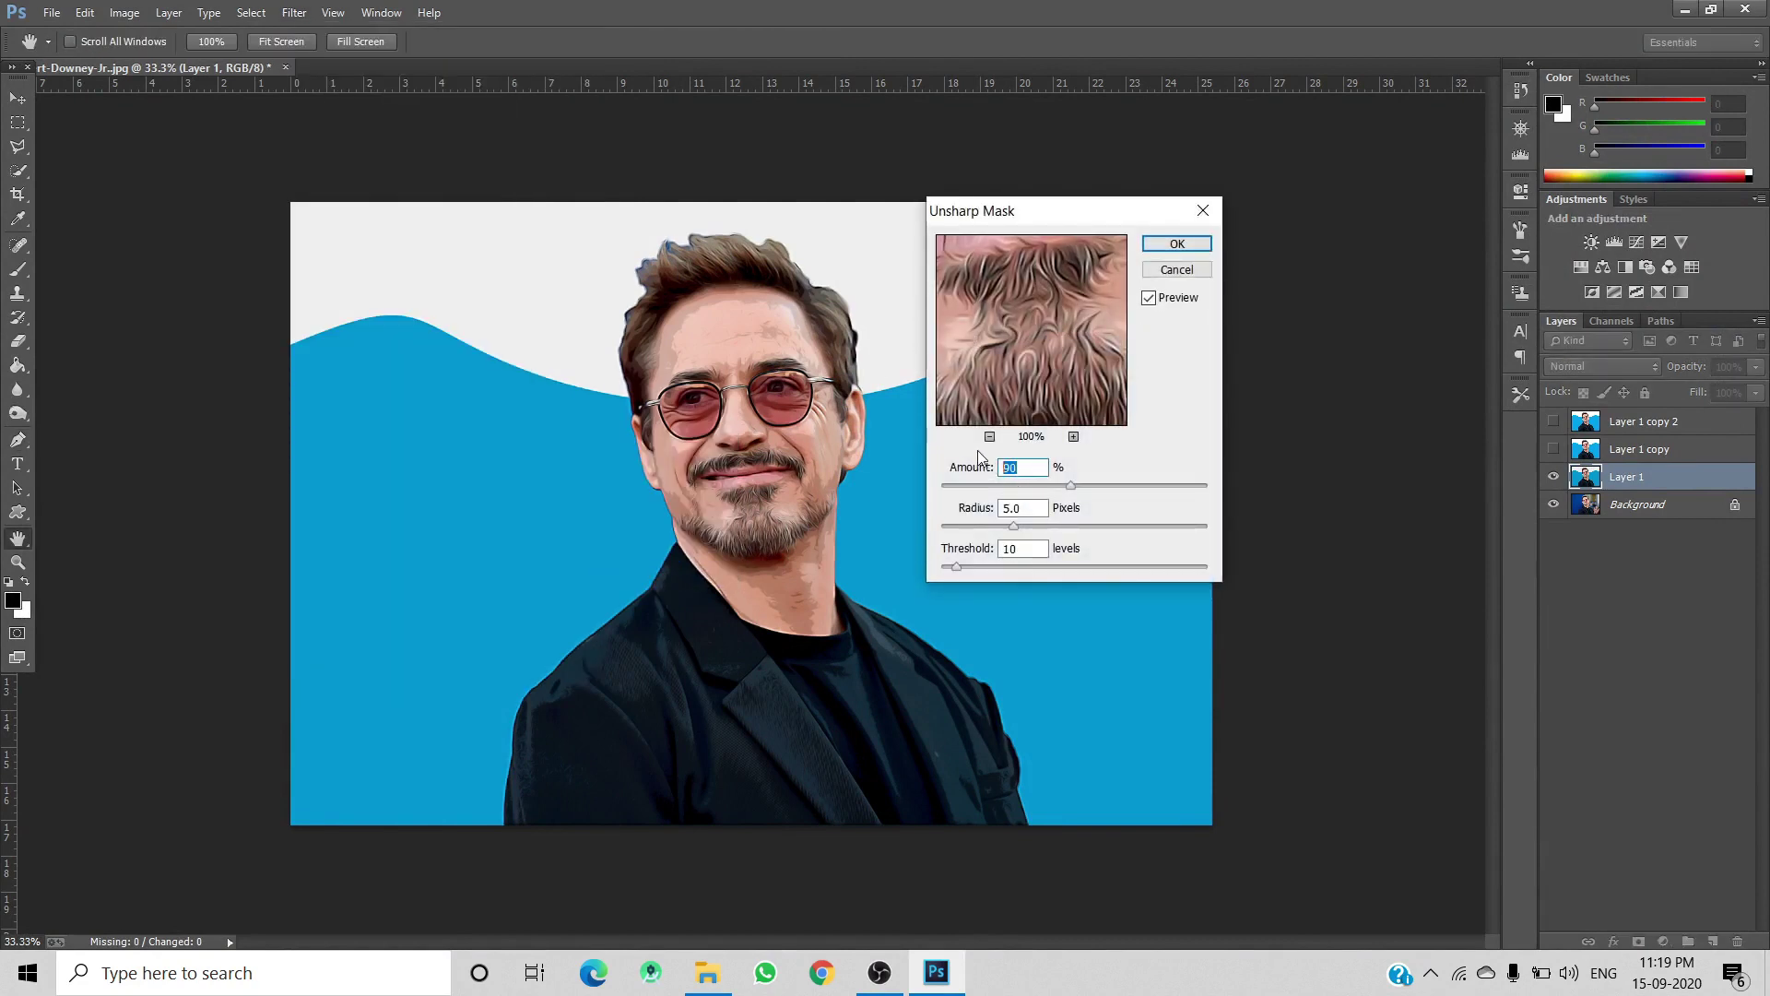
type("60")
left_click_drag(1014, 545, 999, 549)
type("5")
left_click(1177, 246)
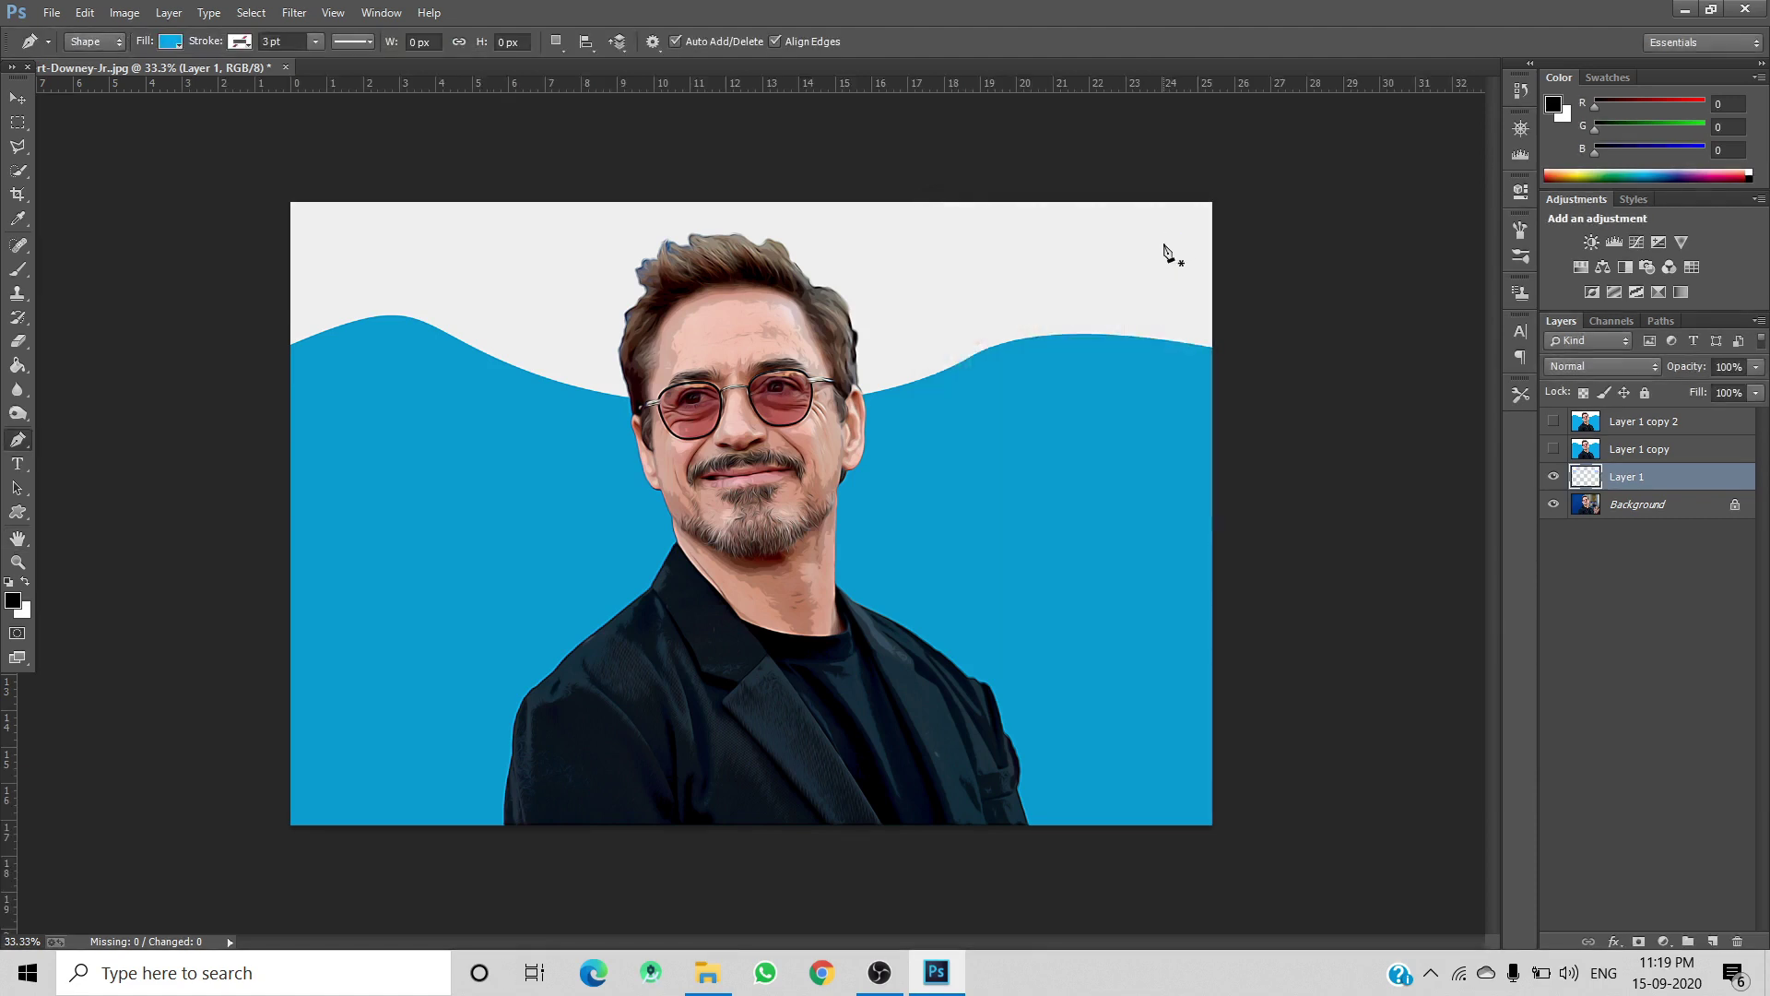
Show Layer 1 copy and apply Poster Edges to it with Edge Thickness 0, Edge Intensity 3 and Posterization 6.
left_click(1553, 450)
left_click(1624, 452)
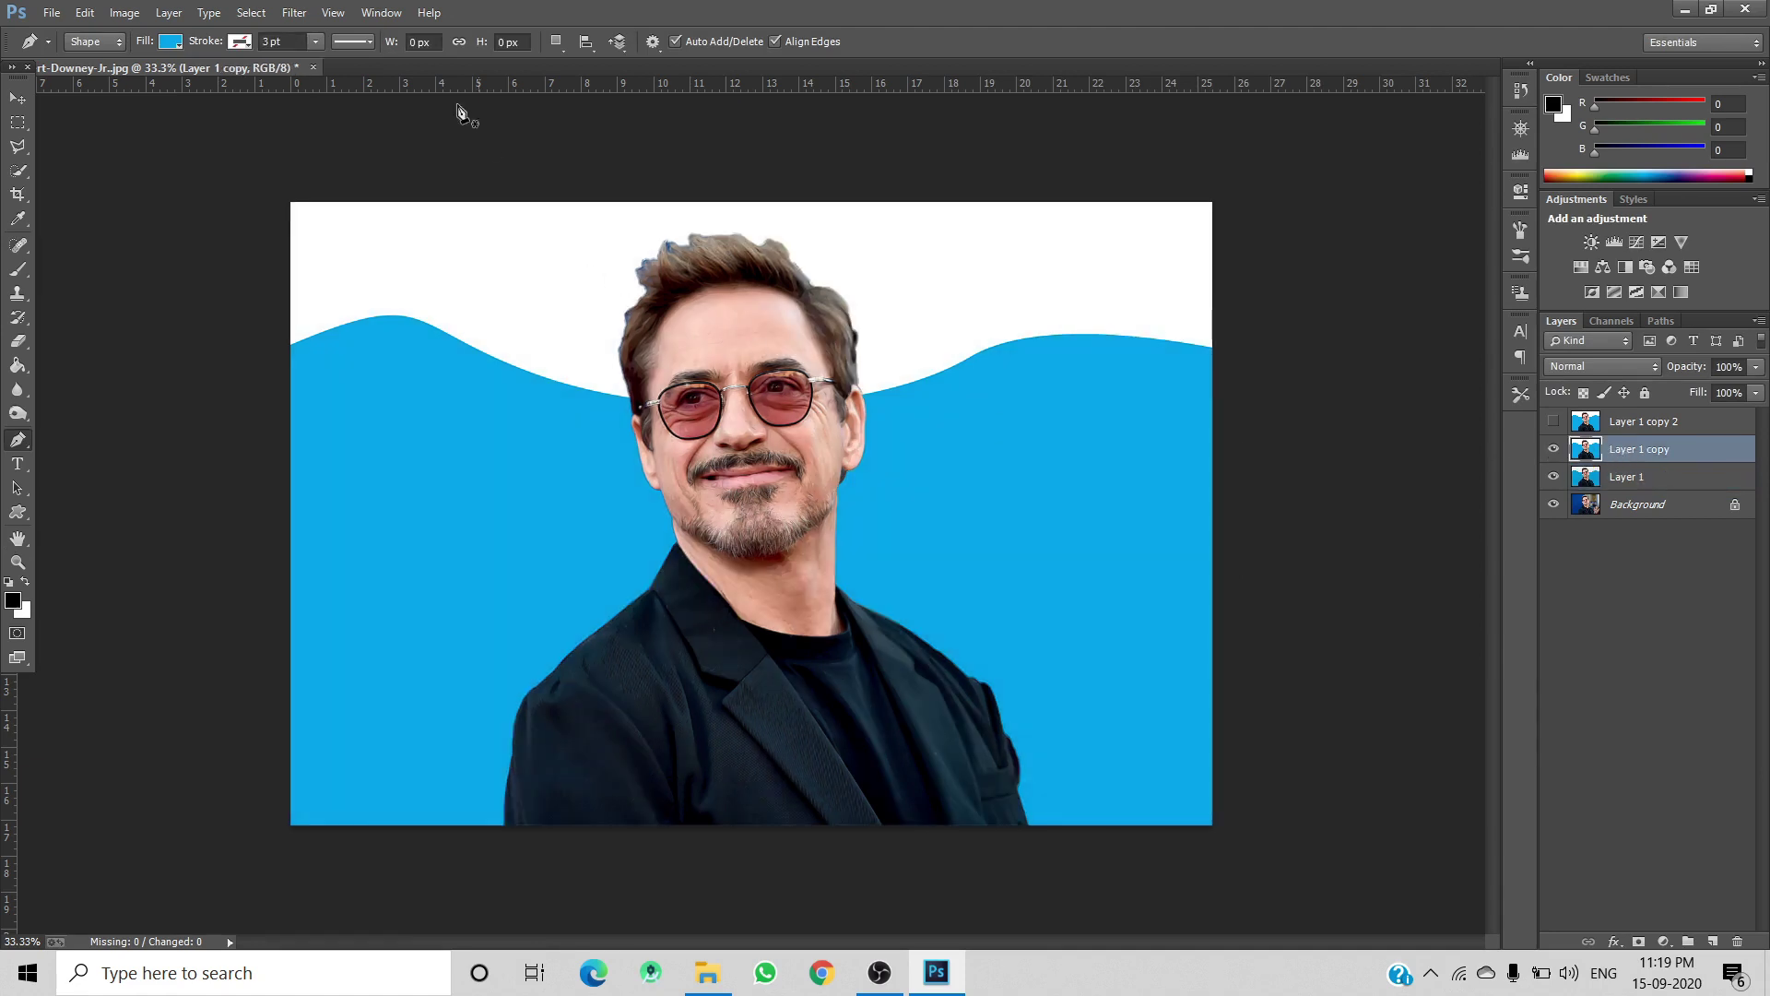
left_click(294, 12)
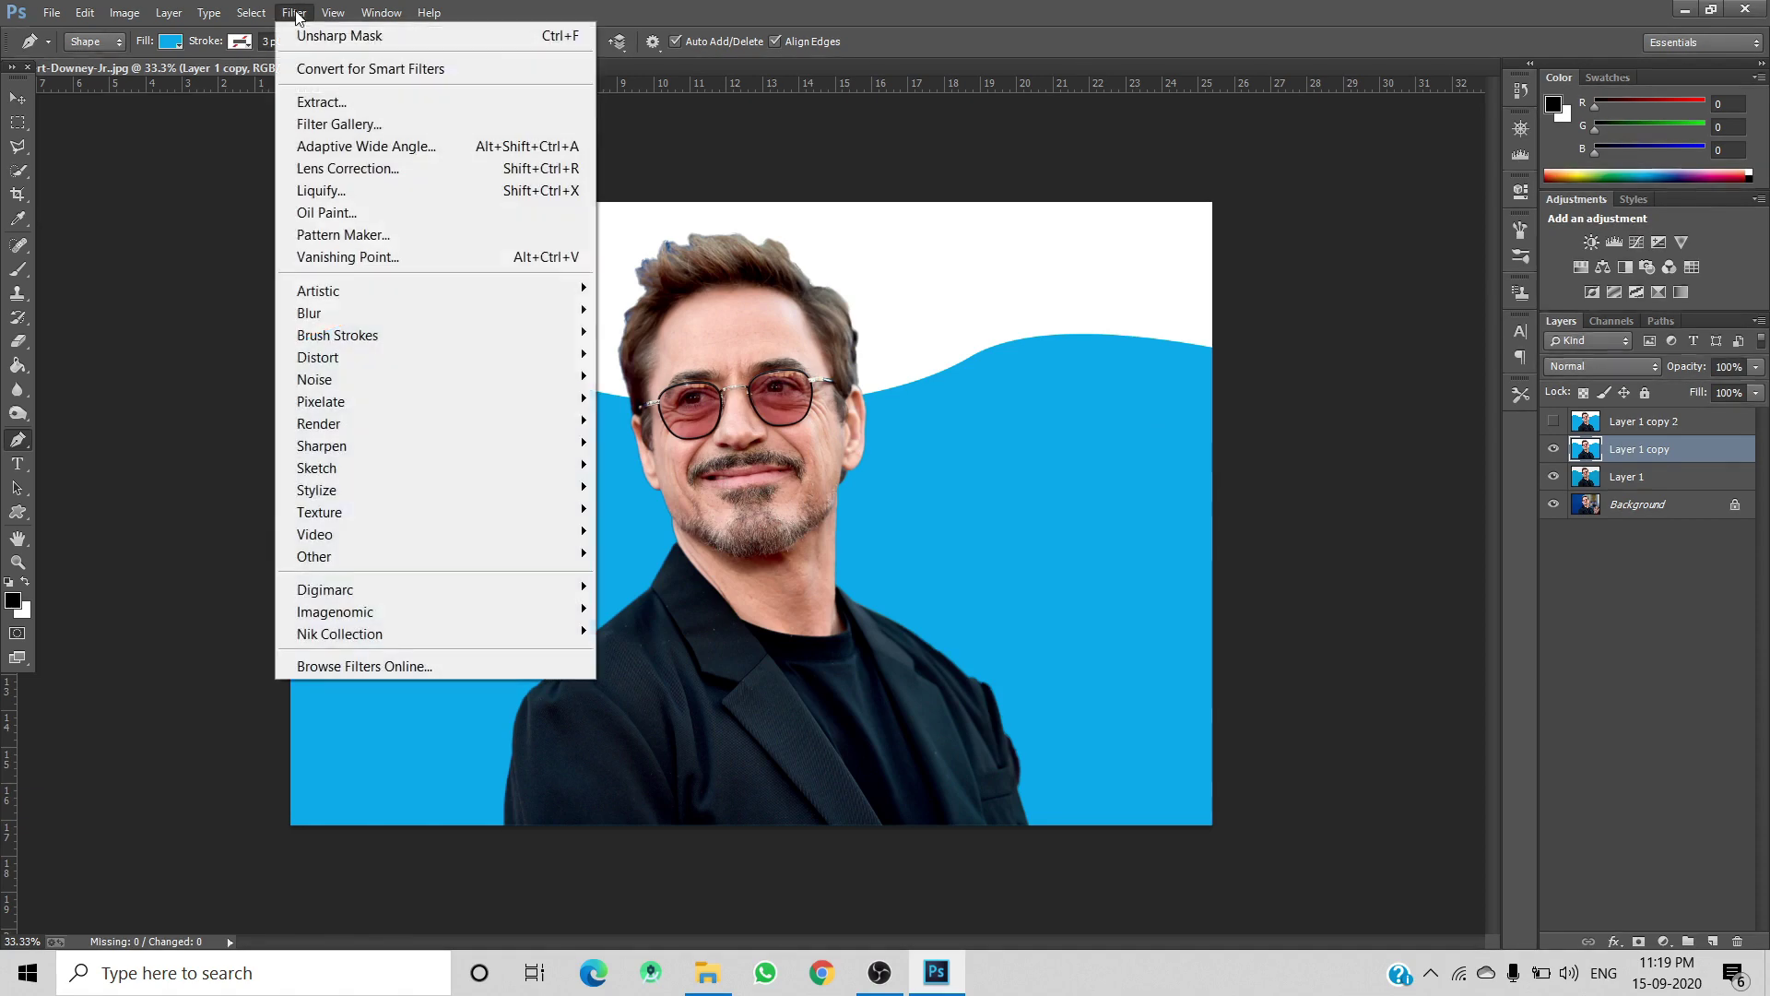
left_click(335, 125)
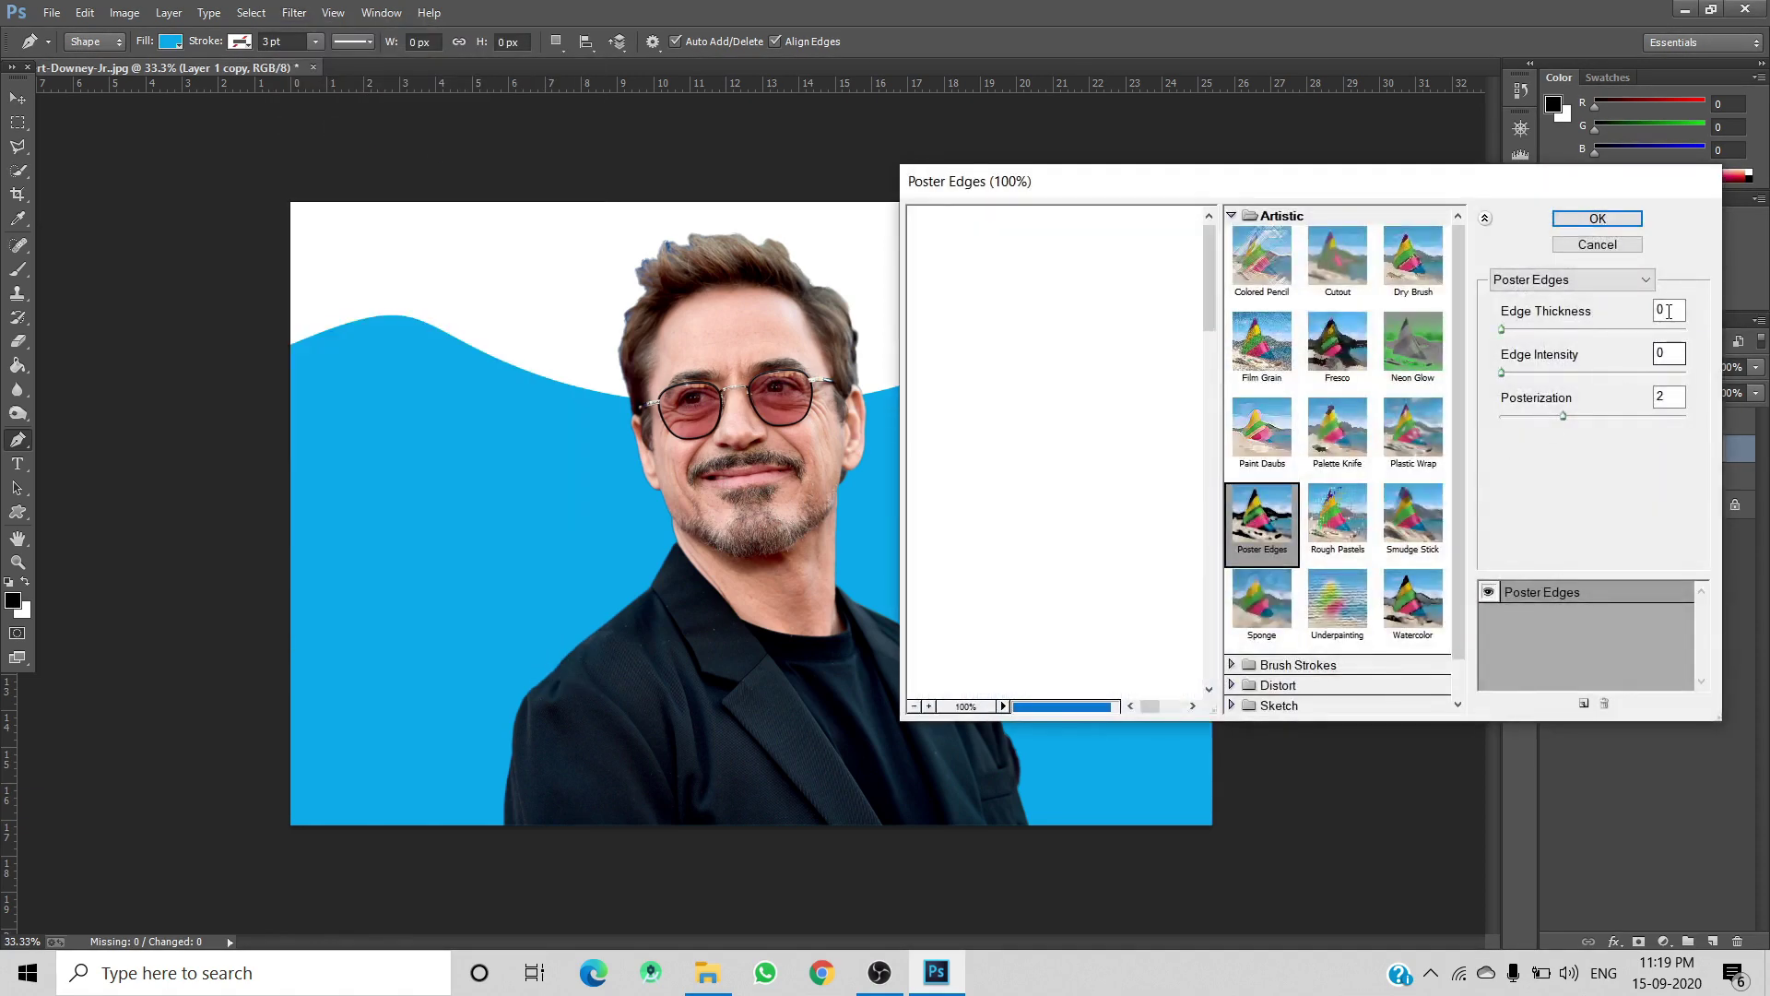
left_click(1669, 354)
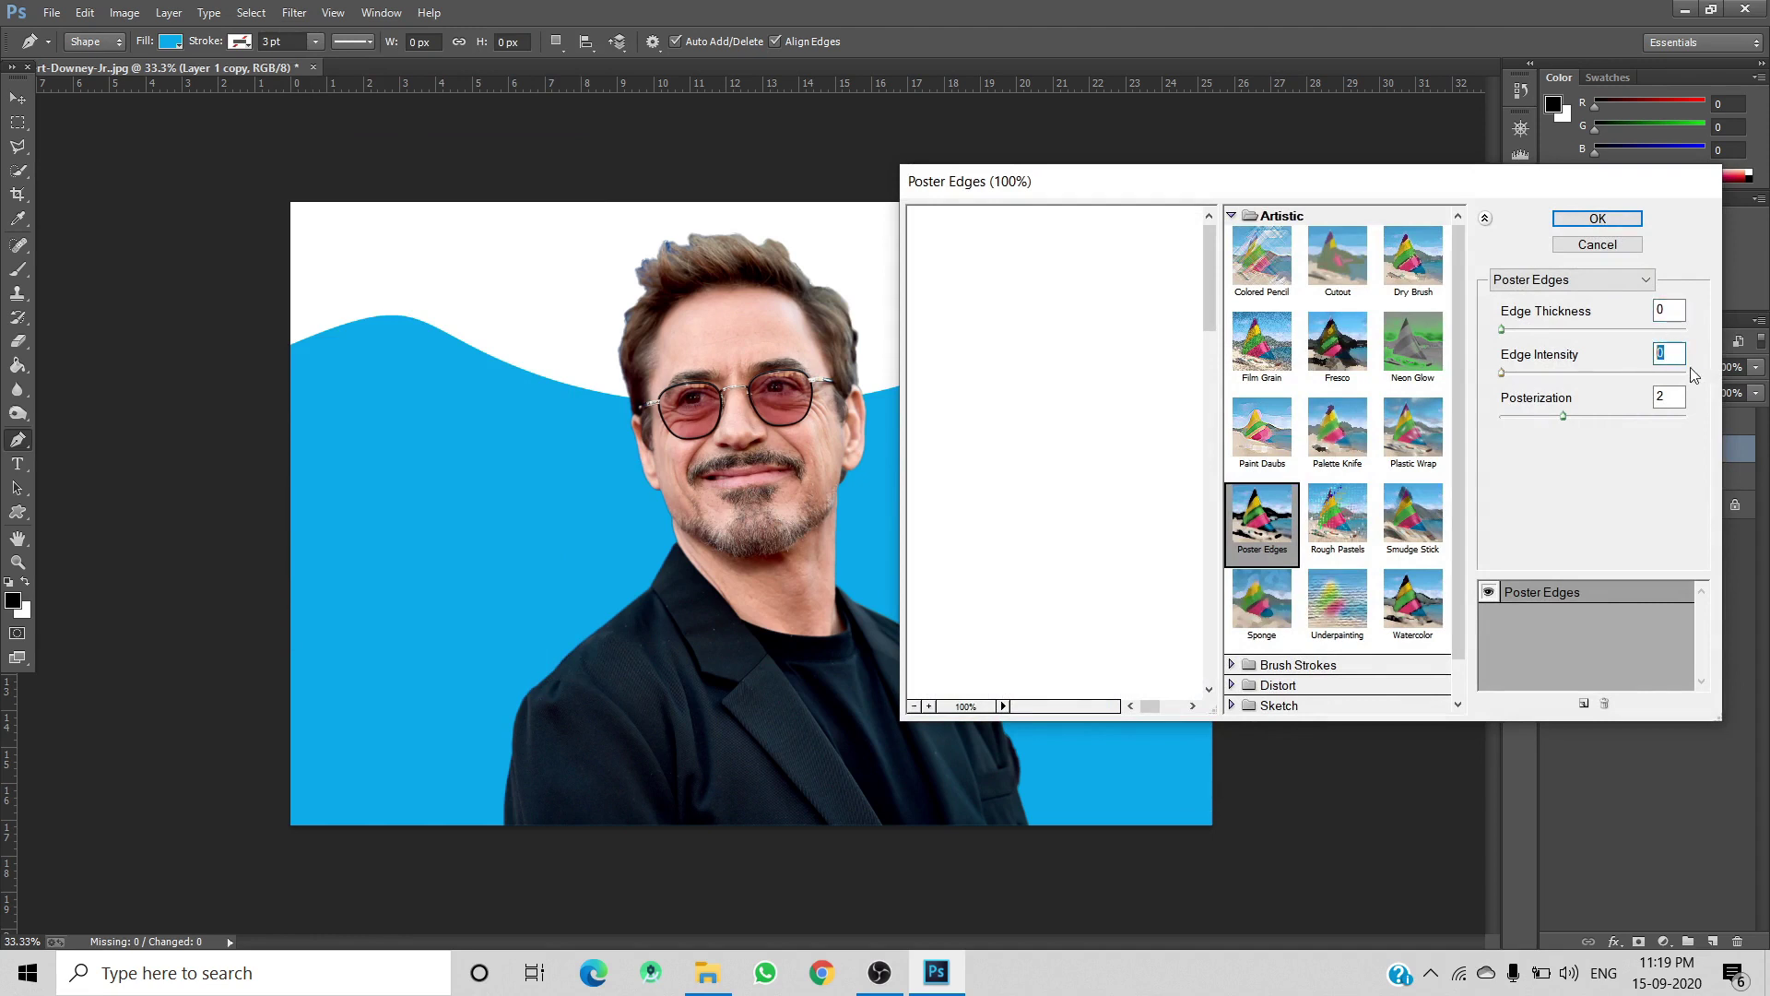
type("3")
left_click(1668, 400)
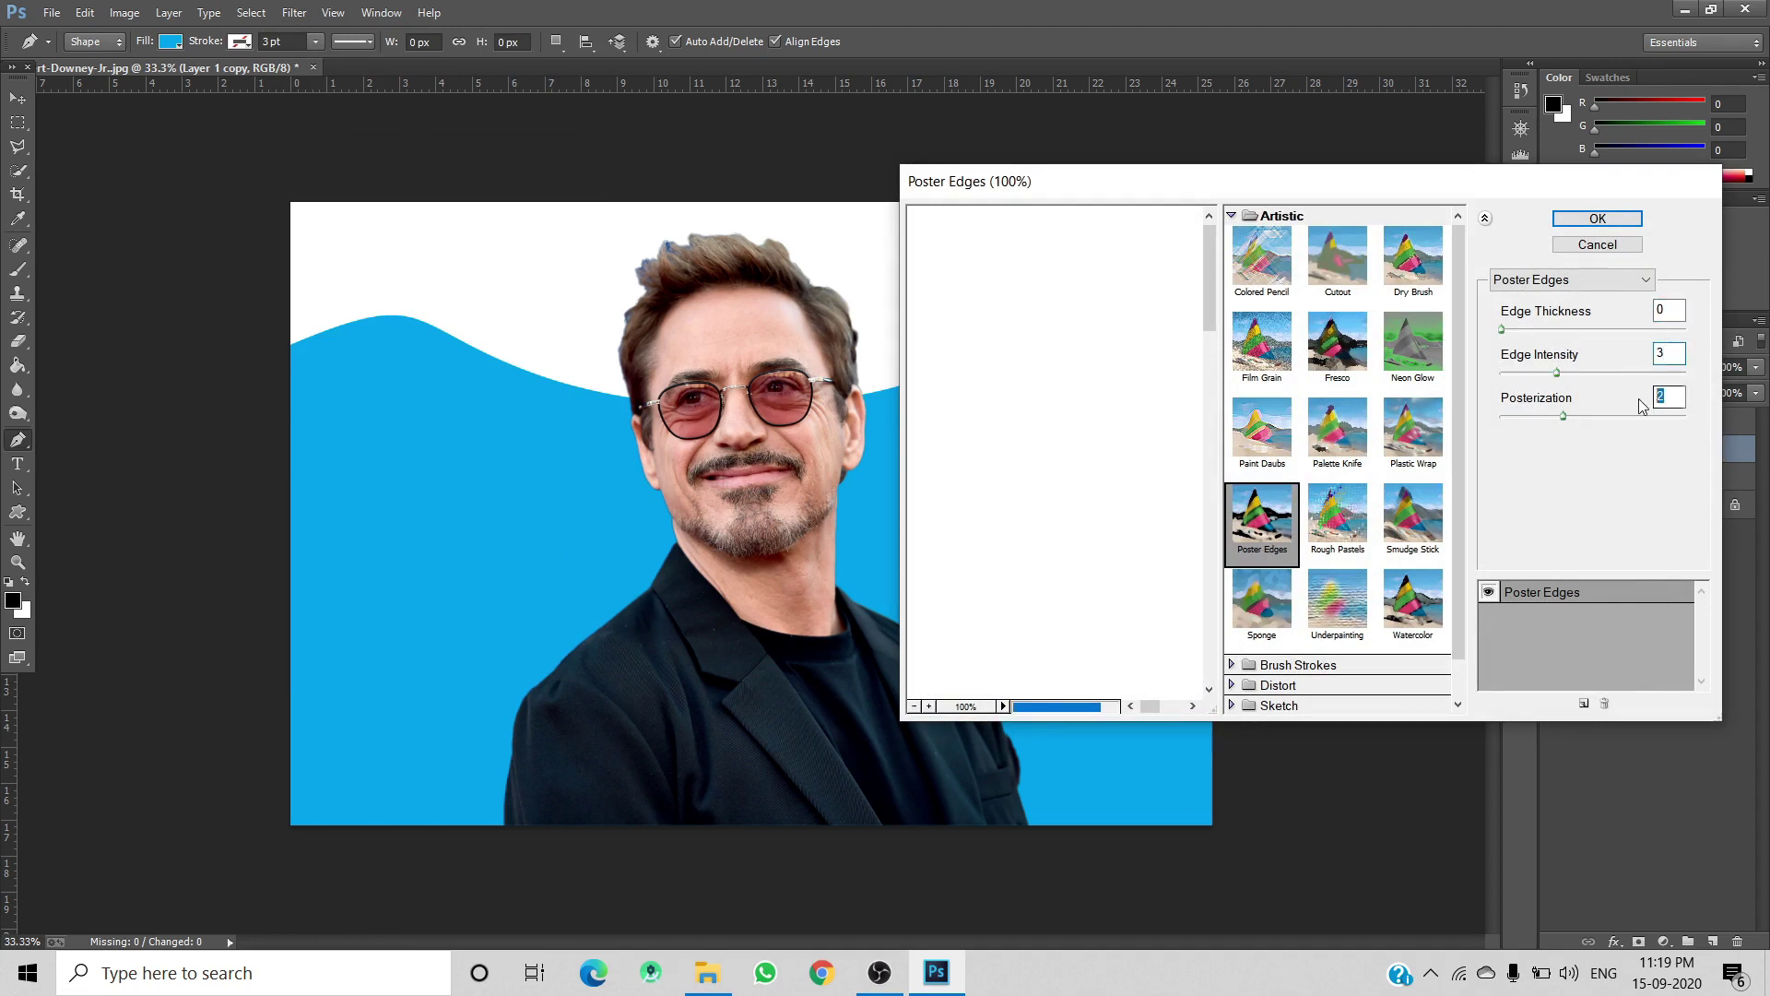
type("6")
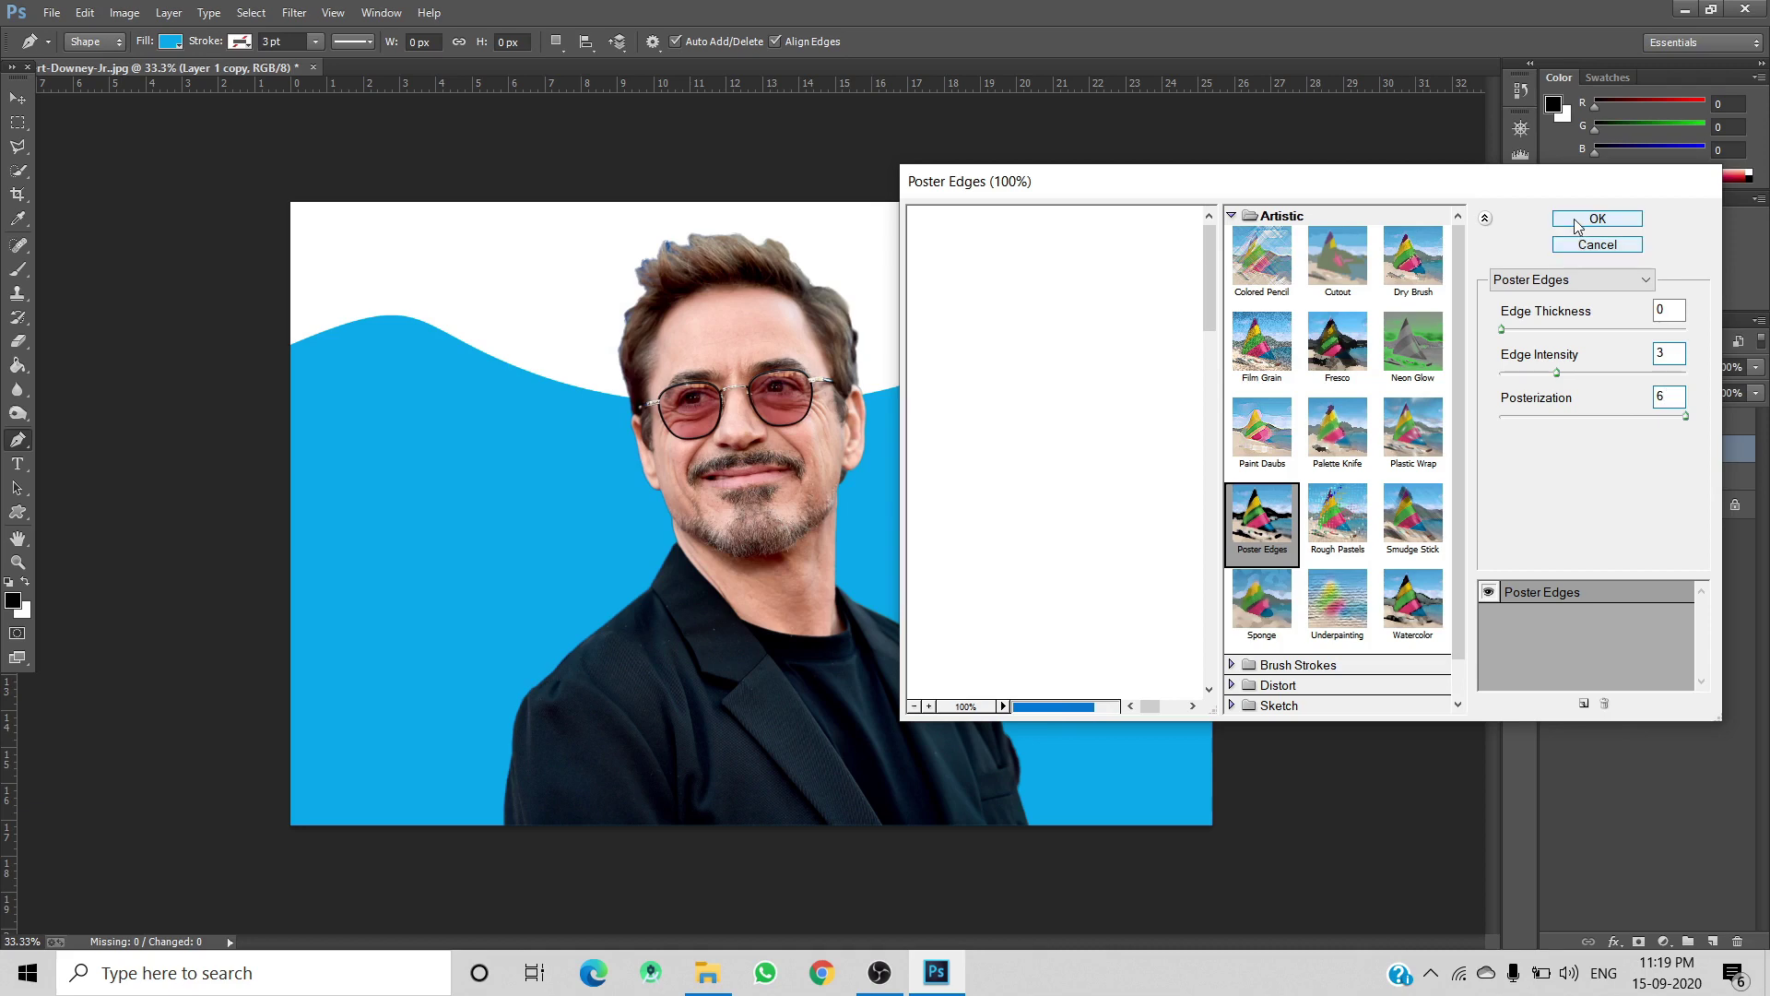
left_click(1582, 221)
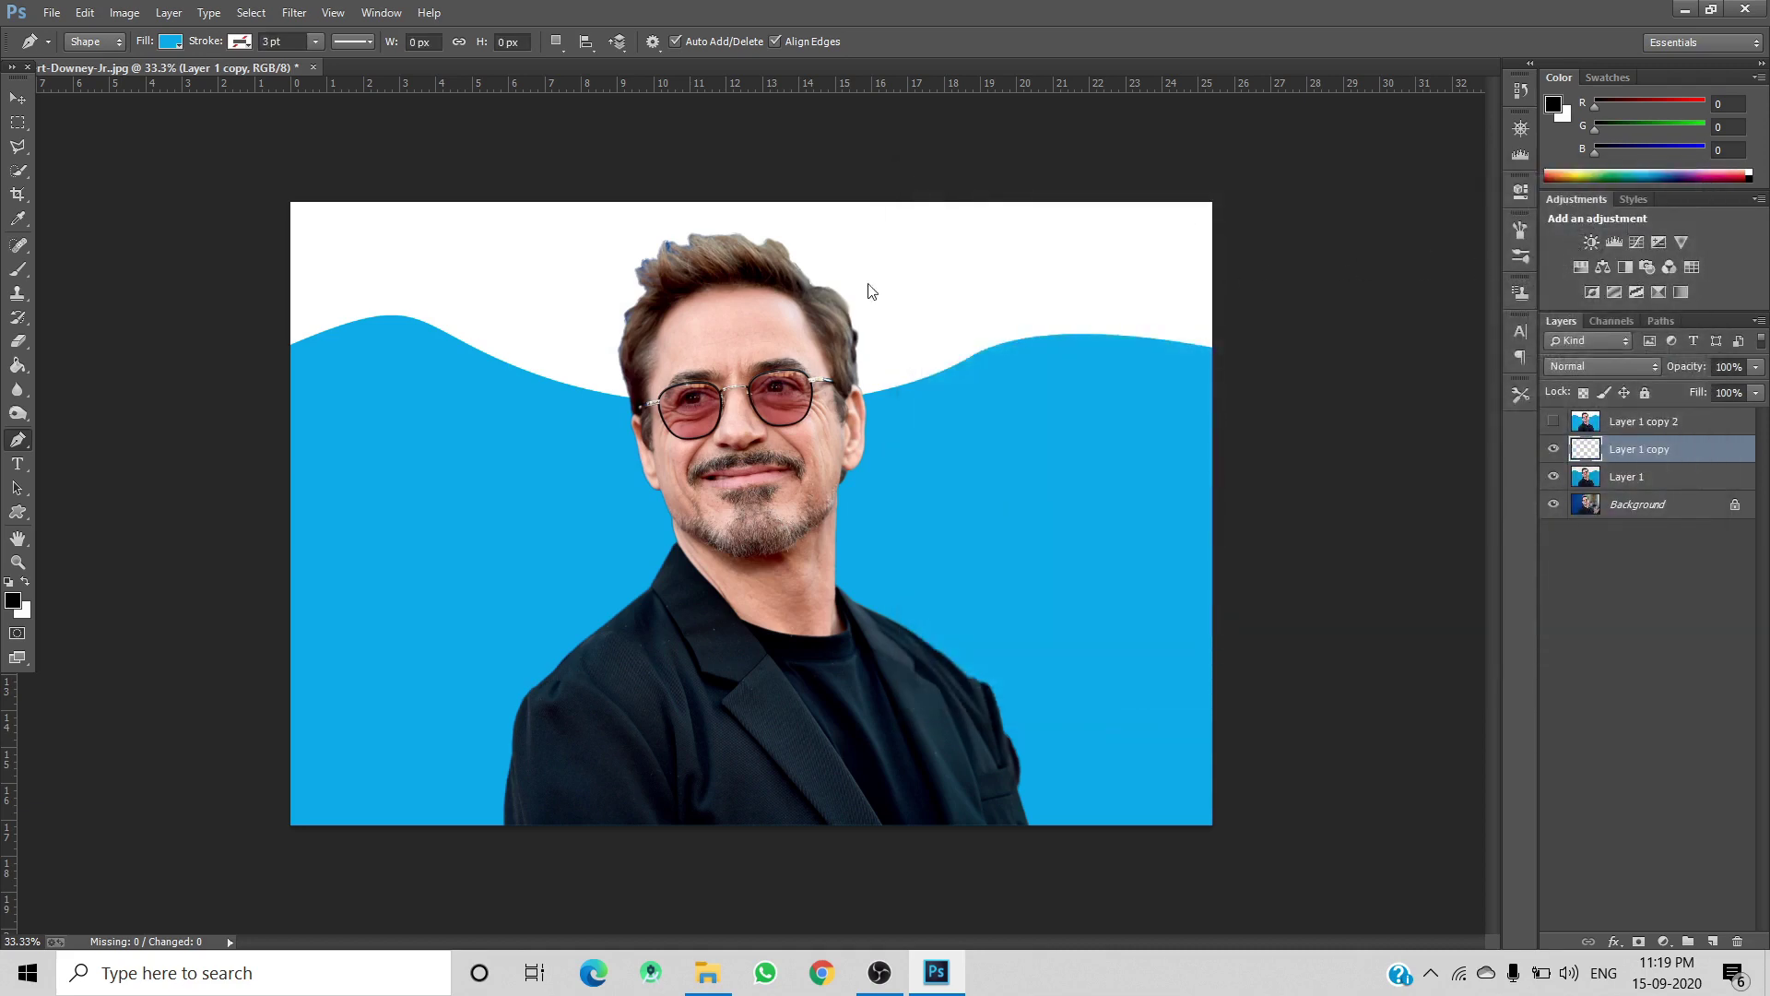
Apply Oil Paint to Layer 1 copy with Stylization 4, Cleanliness 3, Scale 0.1 and Bristle Detail 0.
left_click(295, 13)
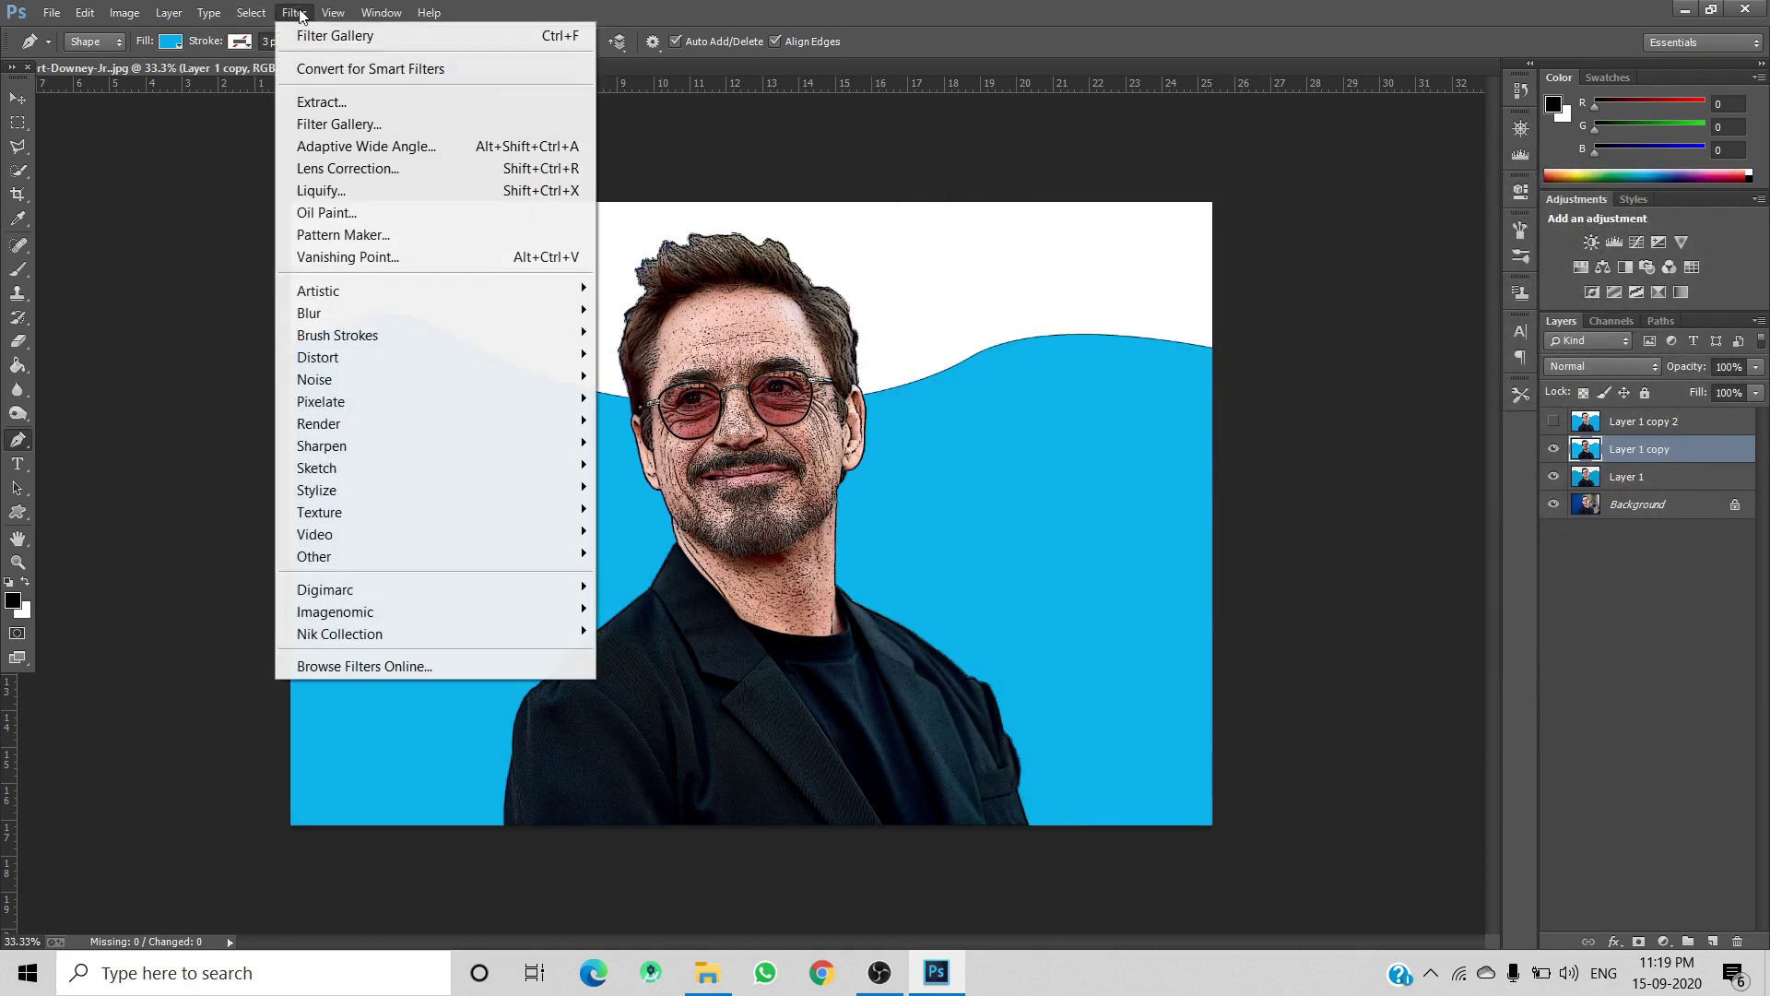
left_click(329, 211)
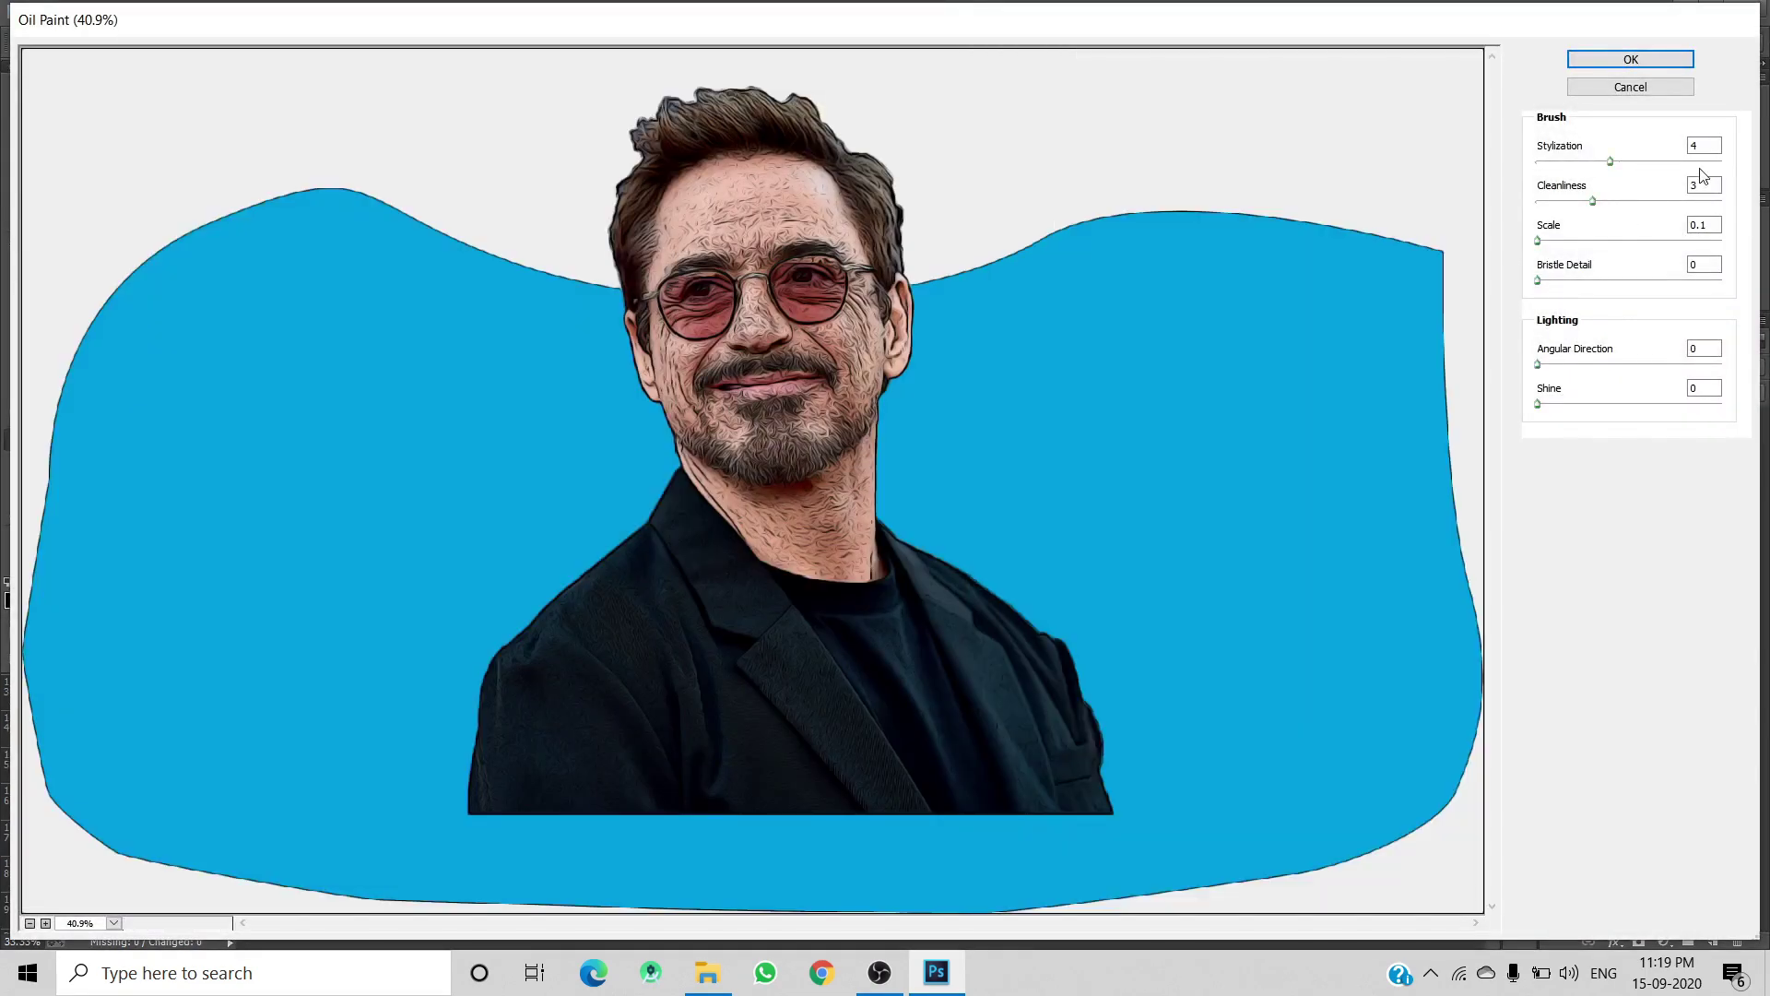
left_click(1705, 148)
left_click(1712, 183)
left_click(1711, 224)
left_click(1625, 54)
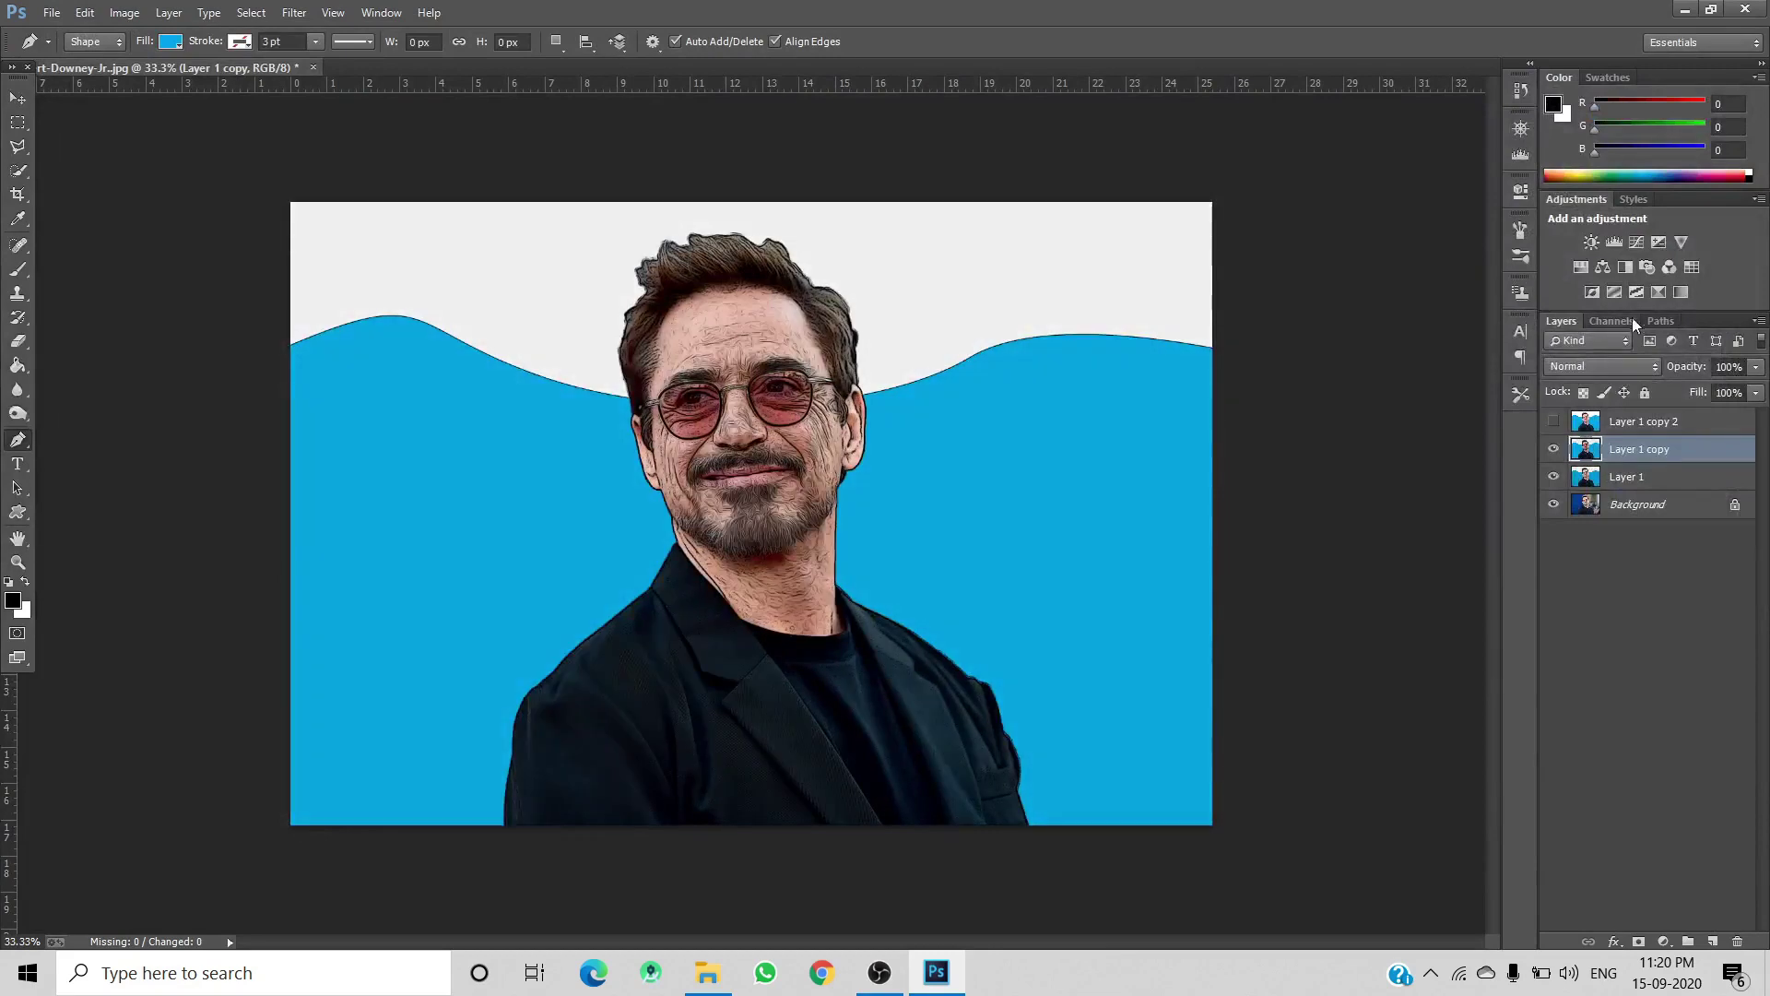
Set the blend mode of Layer 1 copy to Overlay and its opacity to 25%.
left_click(1613, 369)
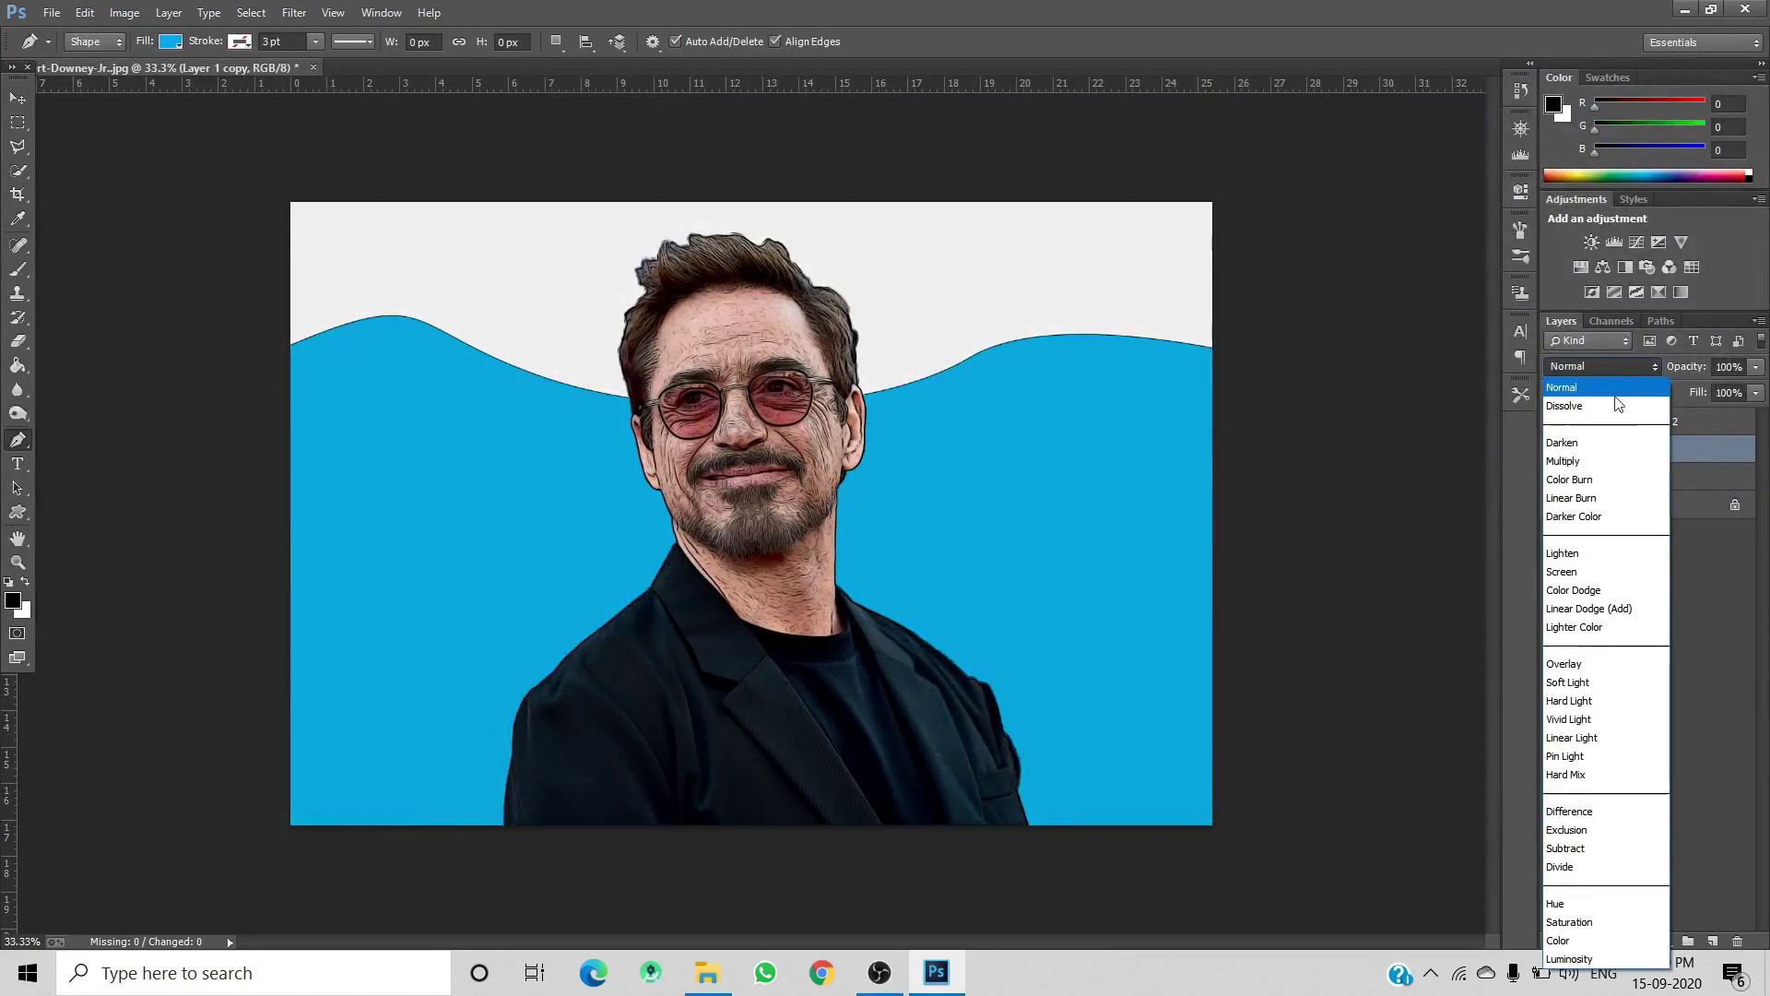
left_click(1594, 664)
left_click(1734, 365)
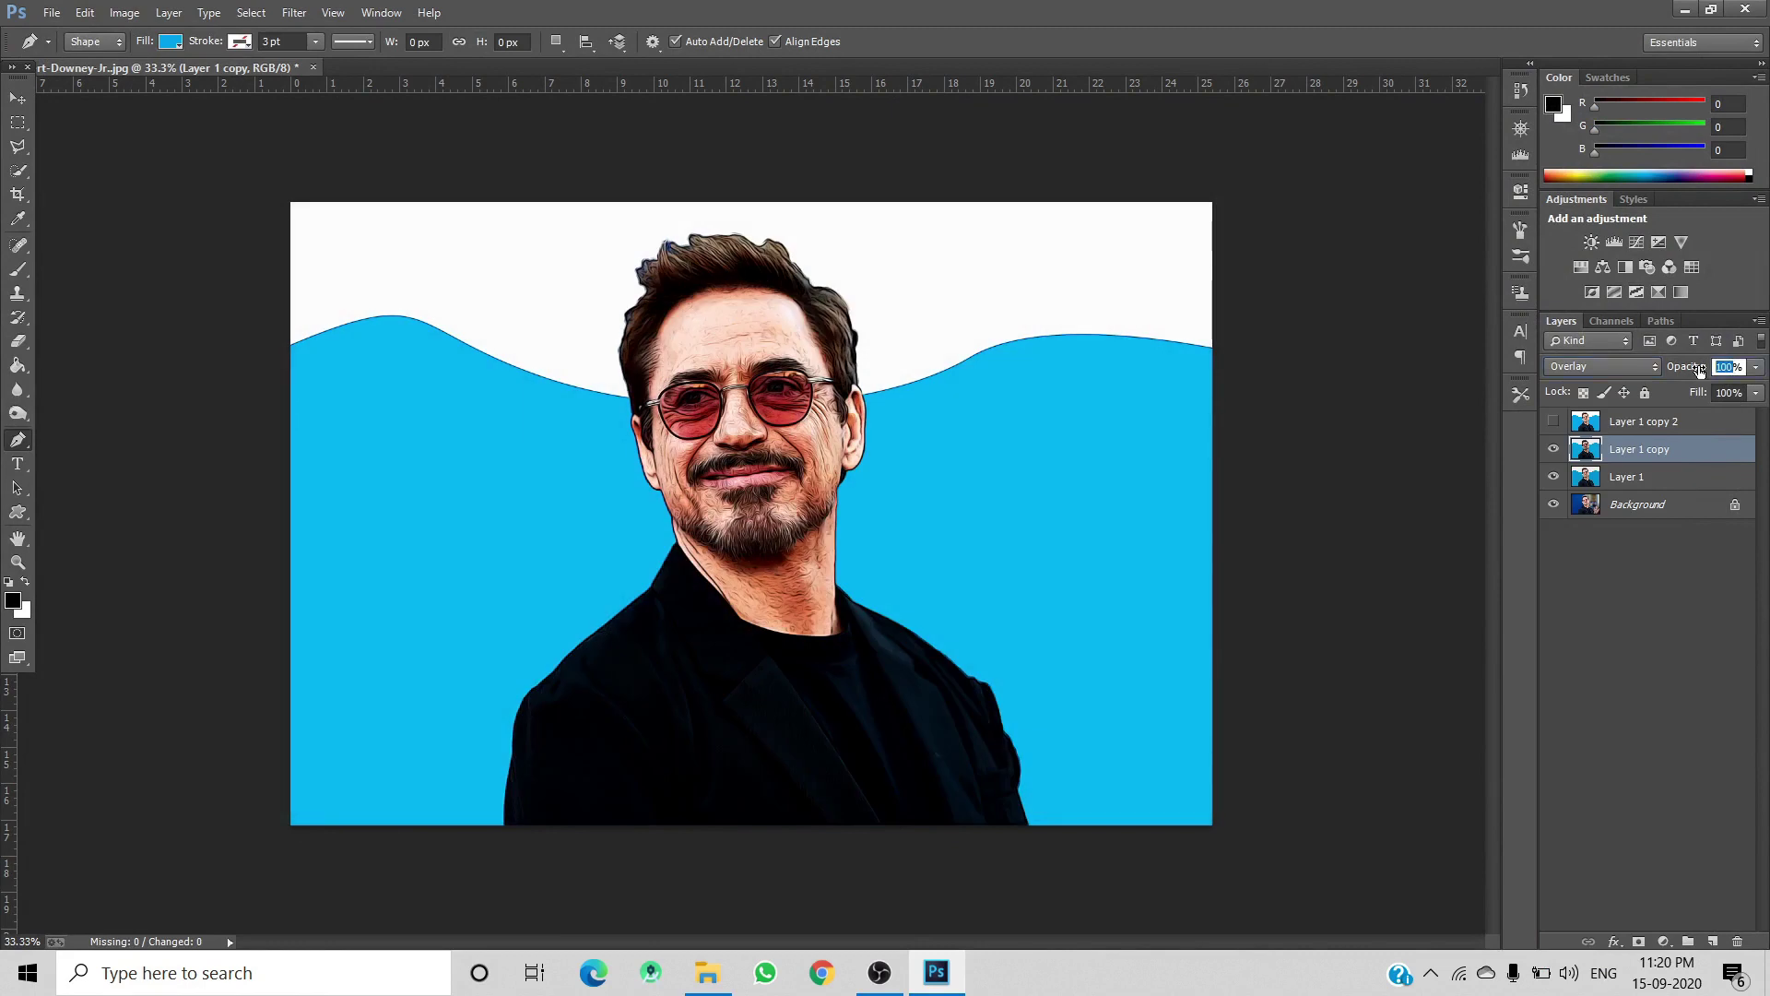
type("25")
key("Return")
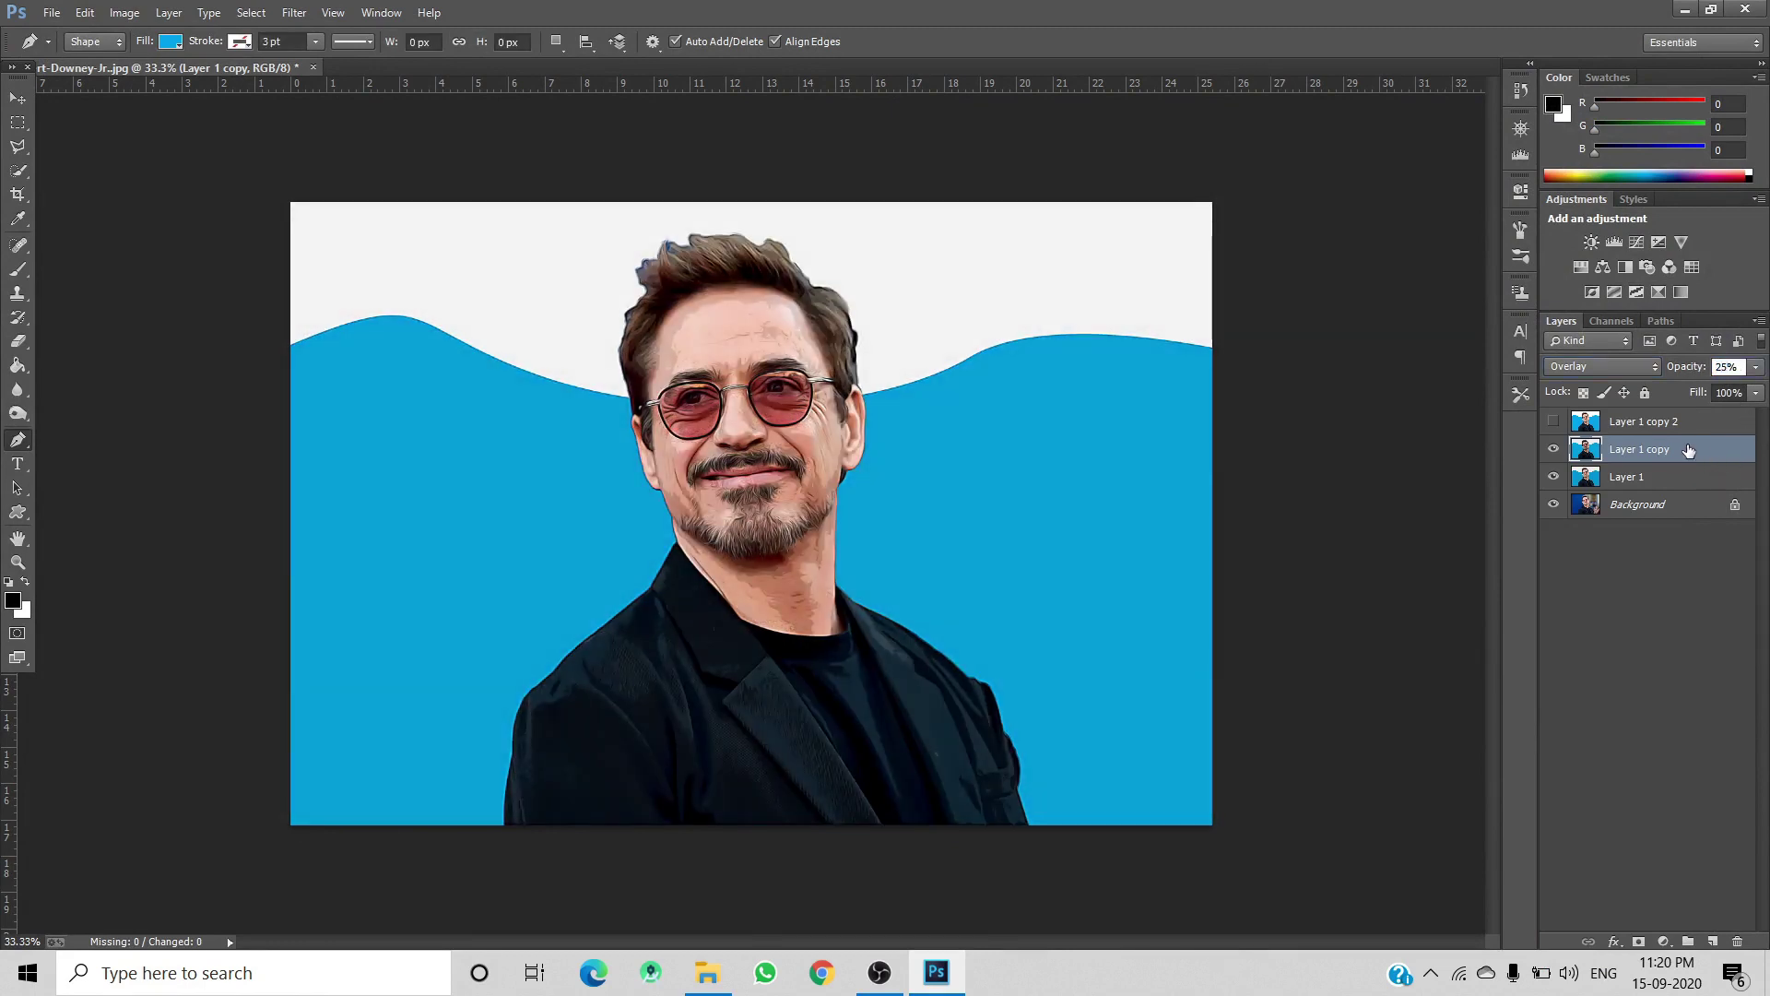
Apply High Pass with a 1.5-pixel radius to Layer 1 copy 2 and set its blend mode to Overlay.
left_click(1554, 423)
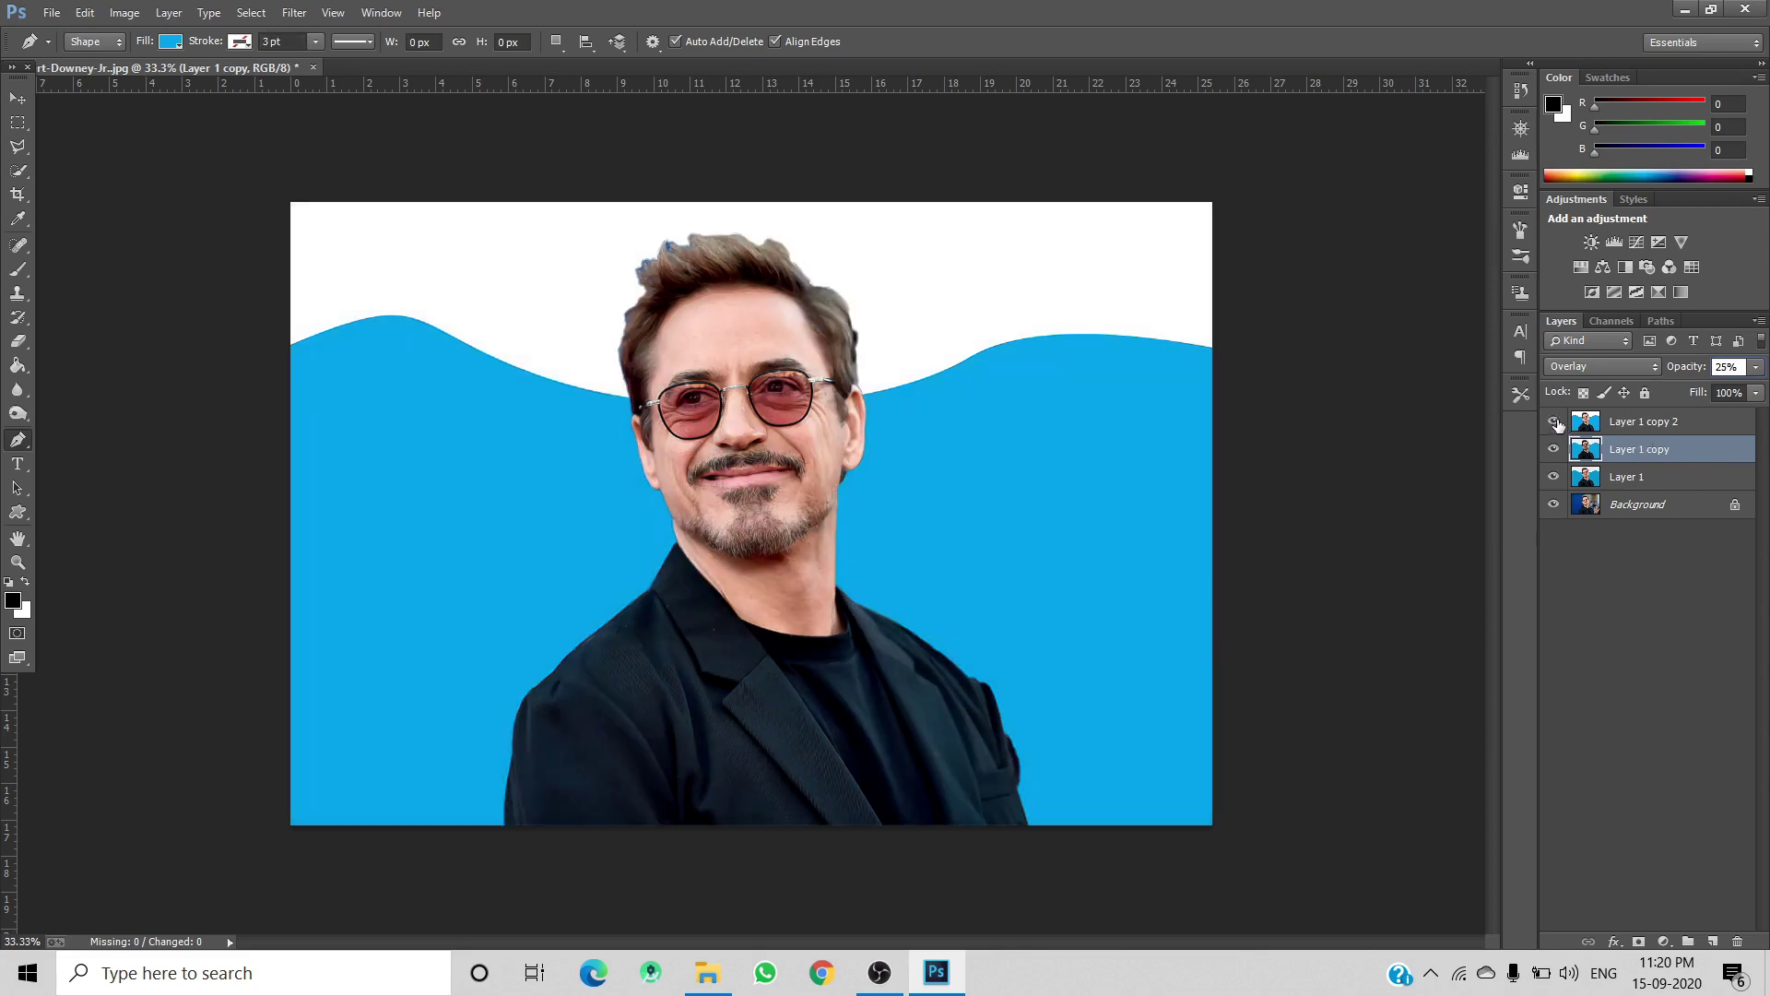
left_click(1649, 426)
left_click(294, 13)
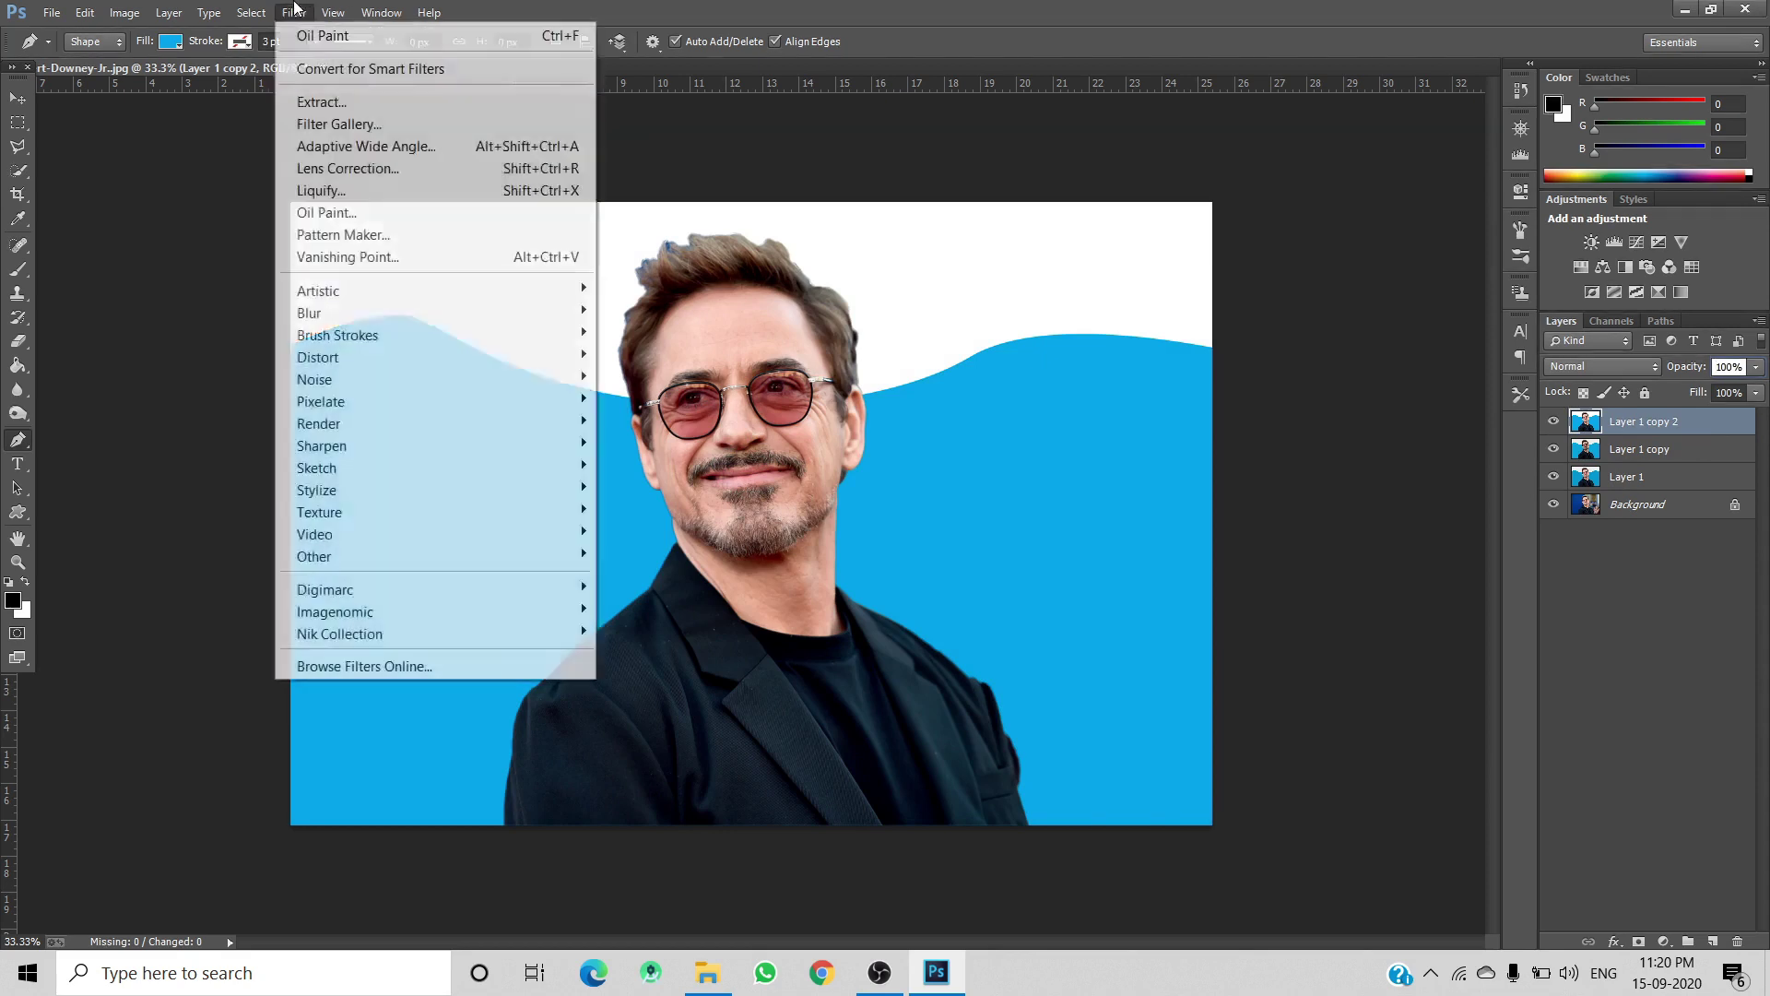
mouse_move(369, 524)
mouse_move(367, 564)
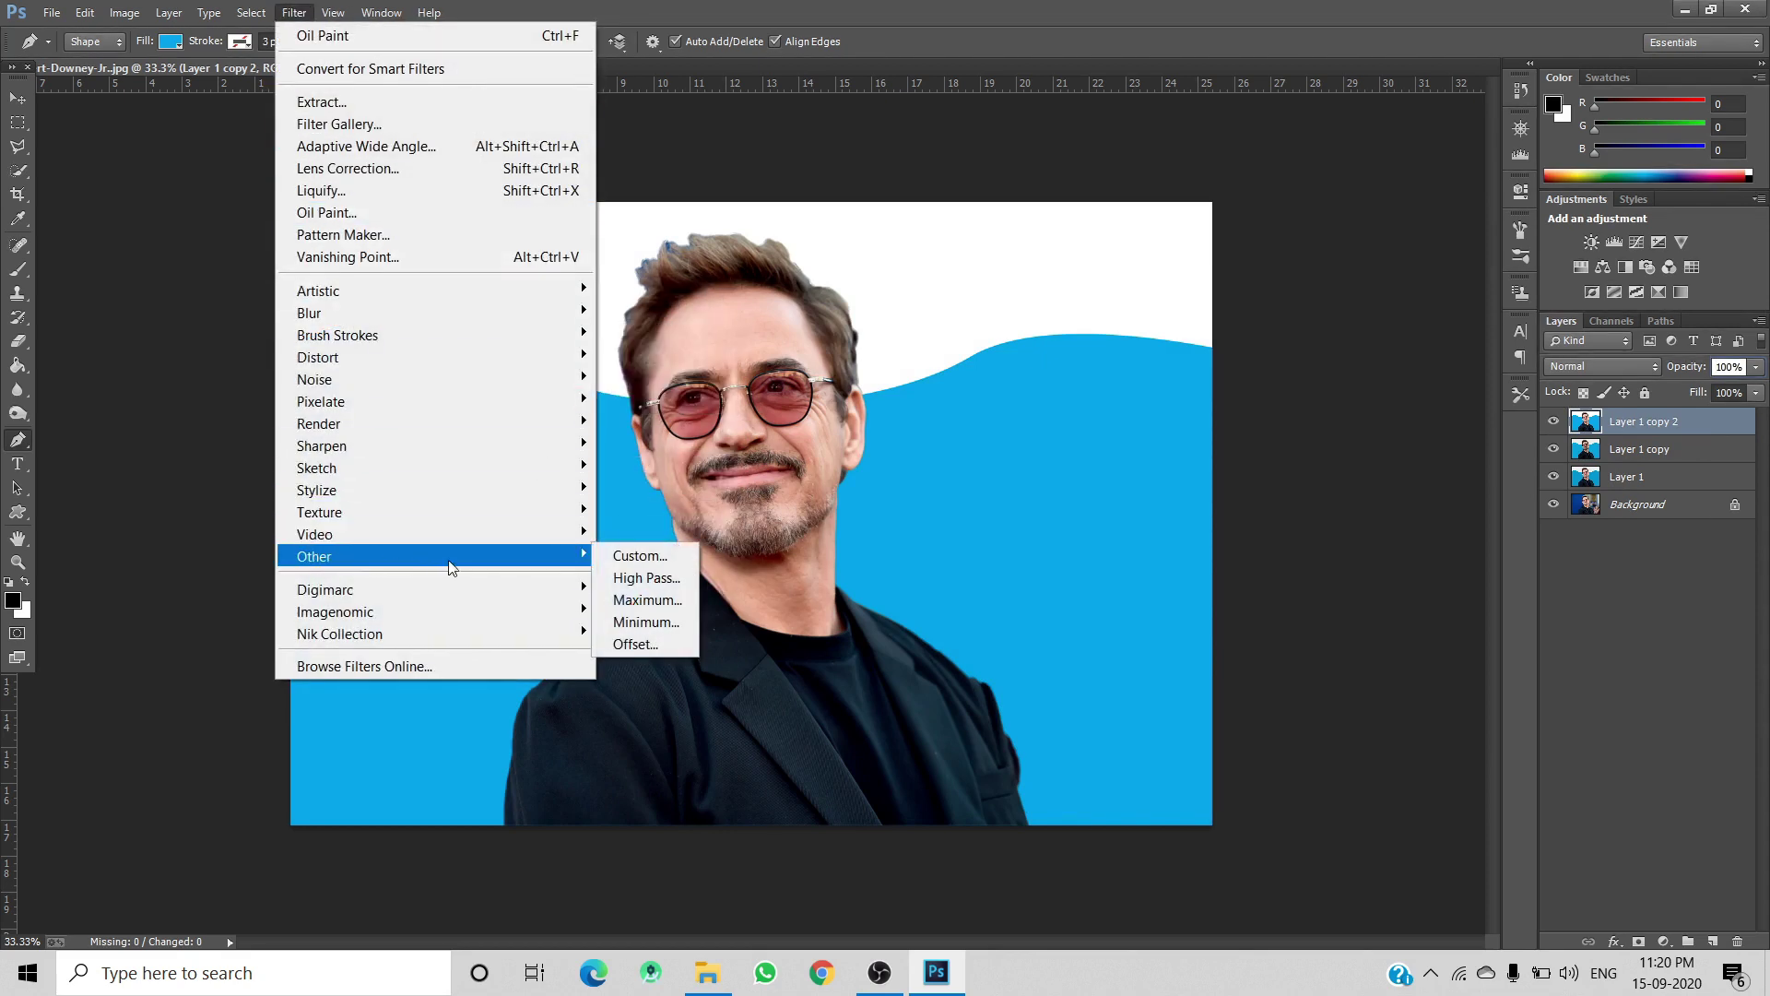
left_click(635, 579)
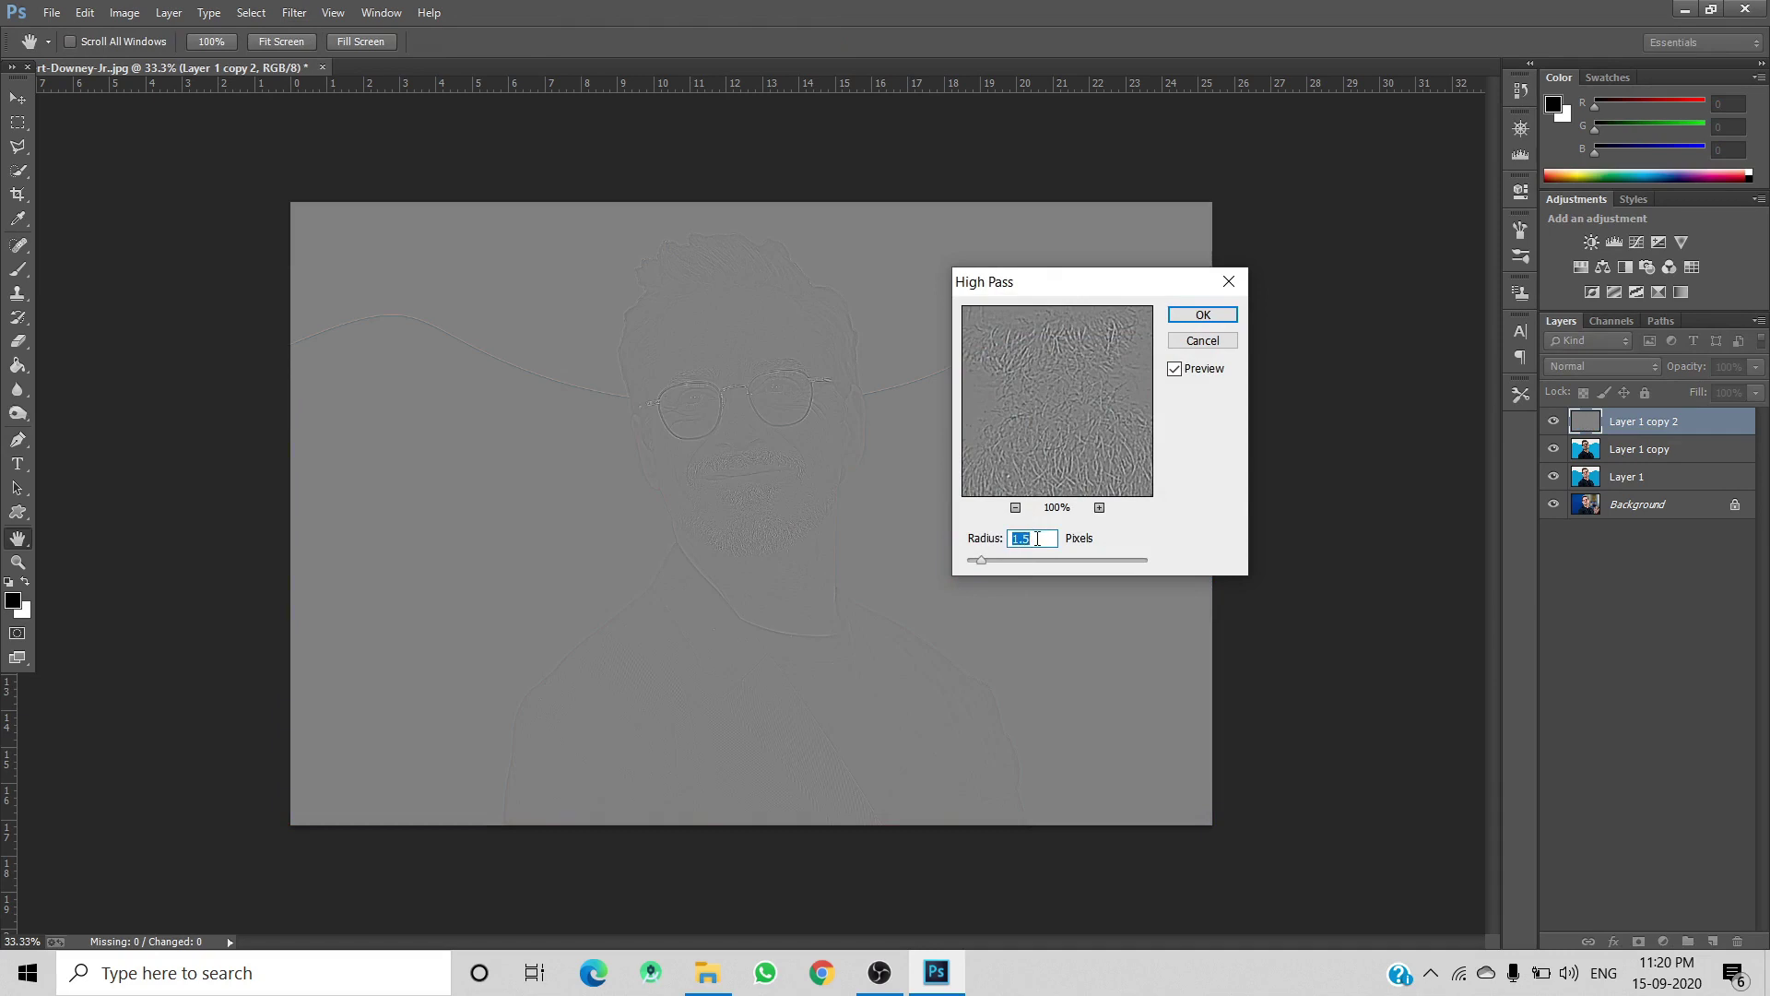
left_click(1203, 313)
key("p")
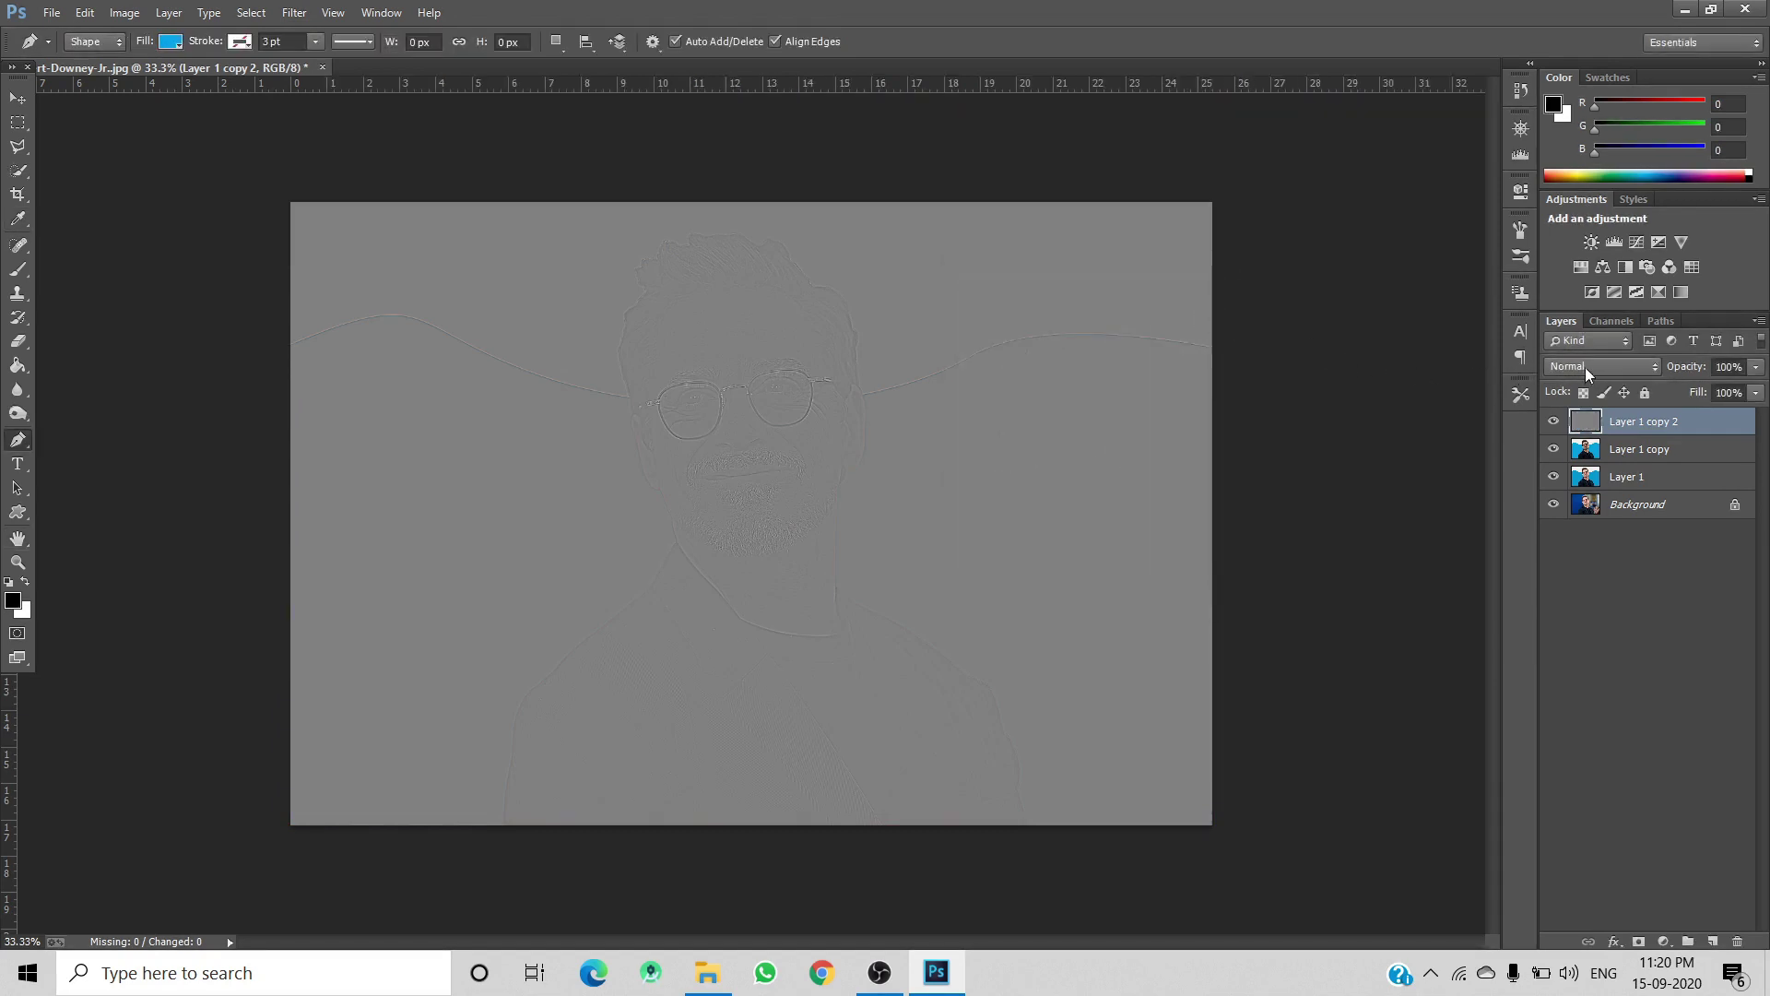
left_click(1584, 367)
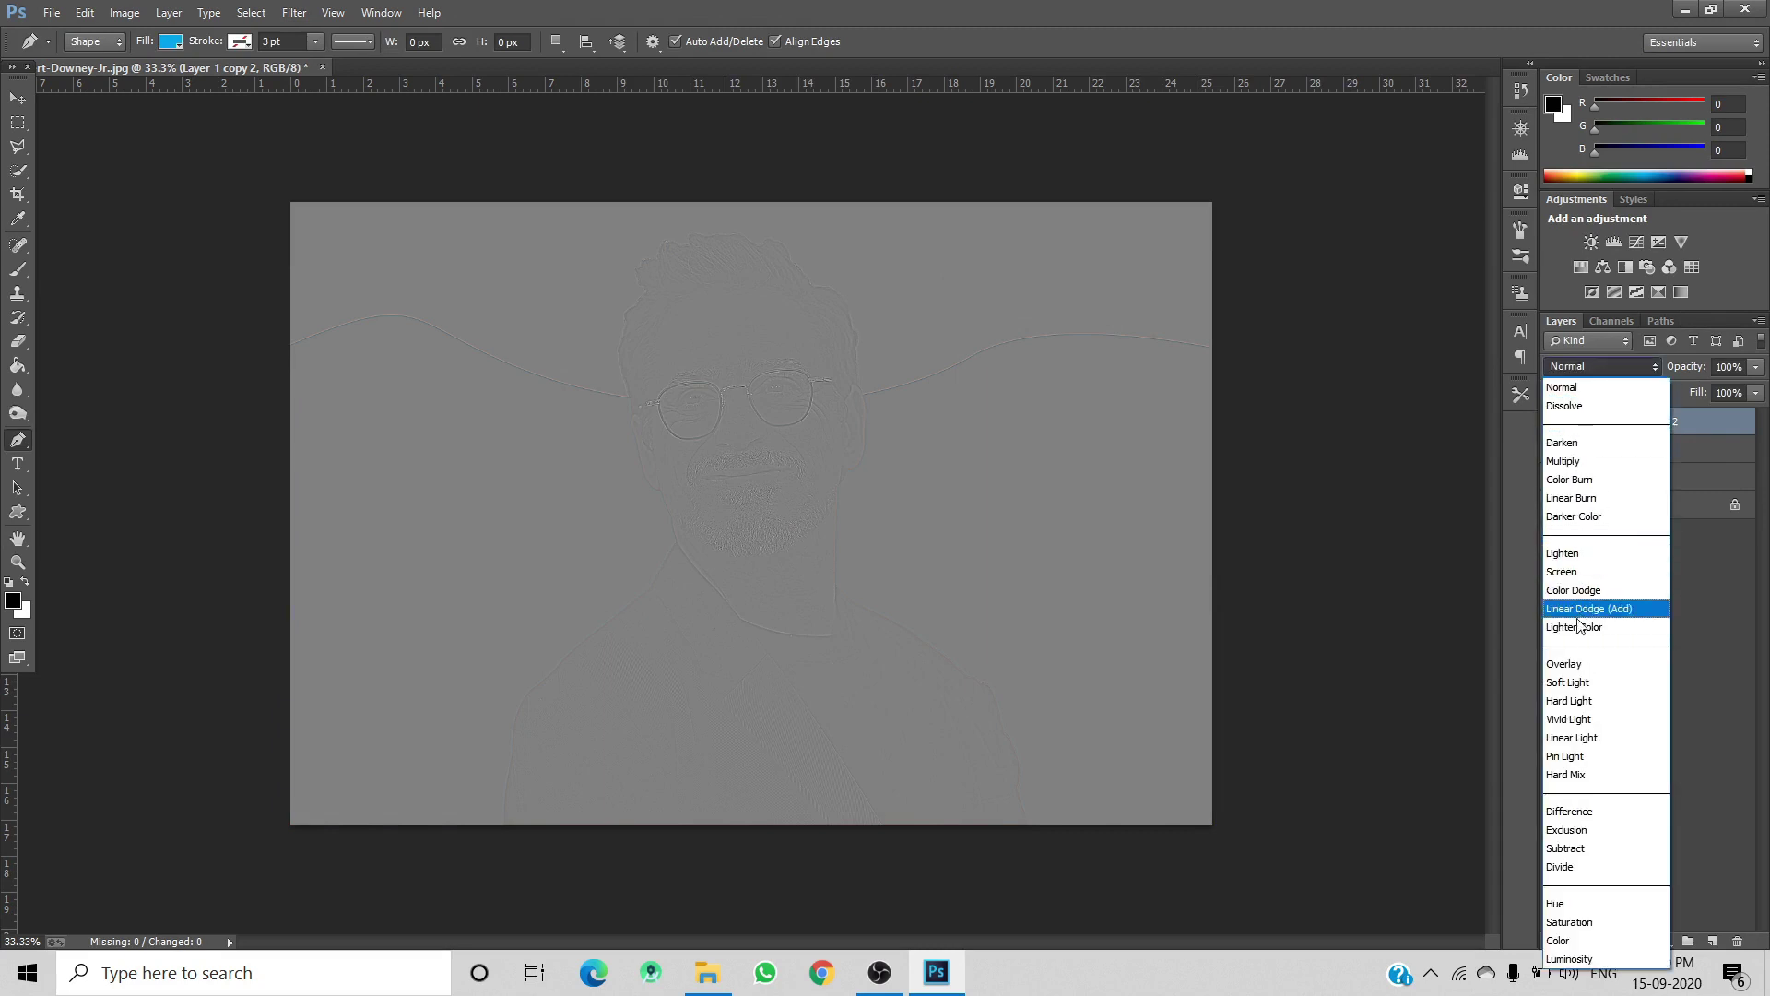
left_click(1567, 664)
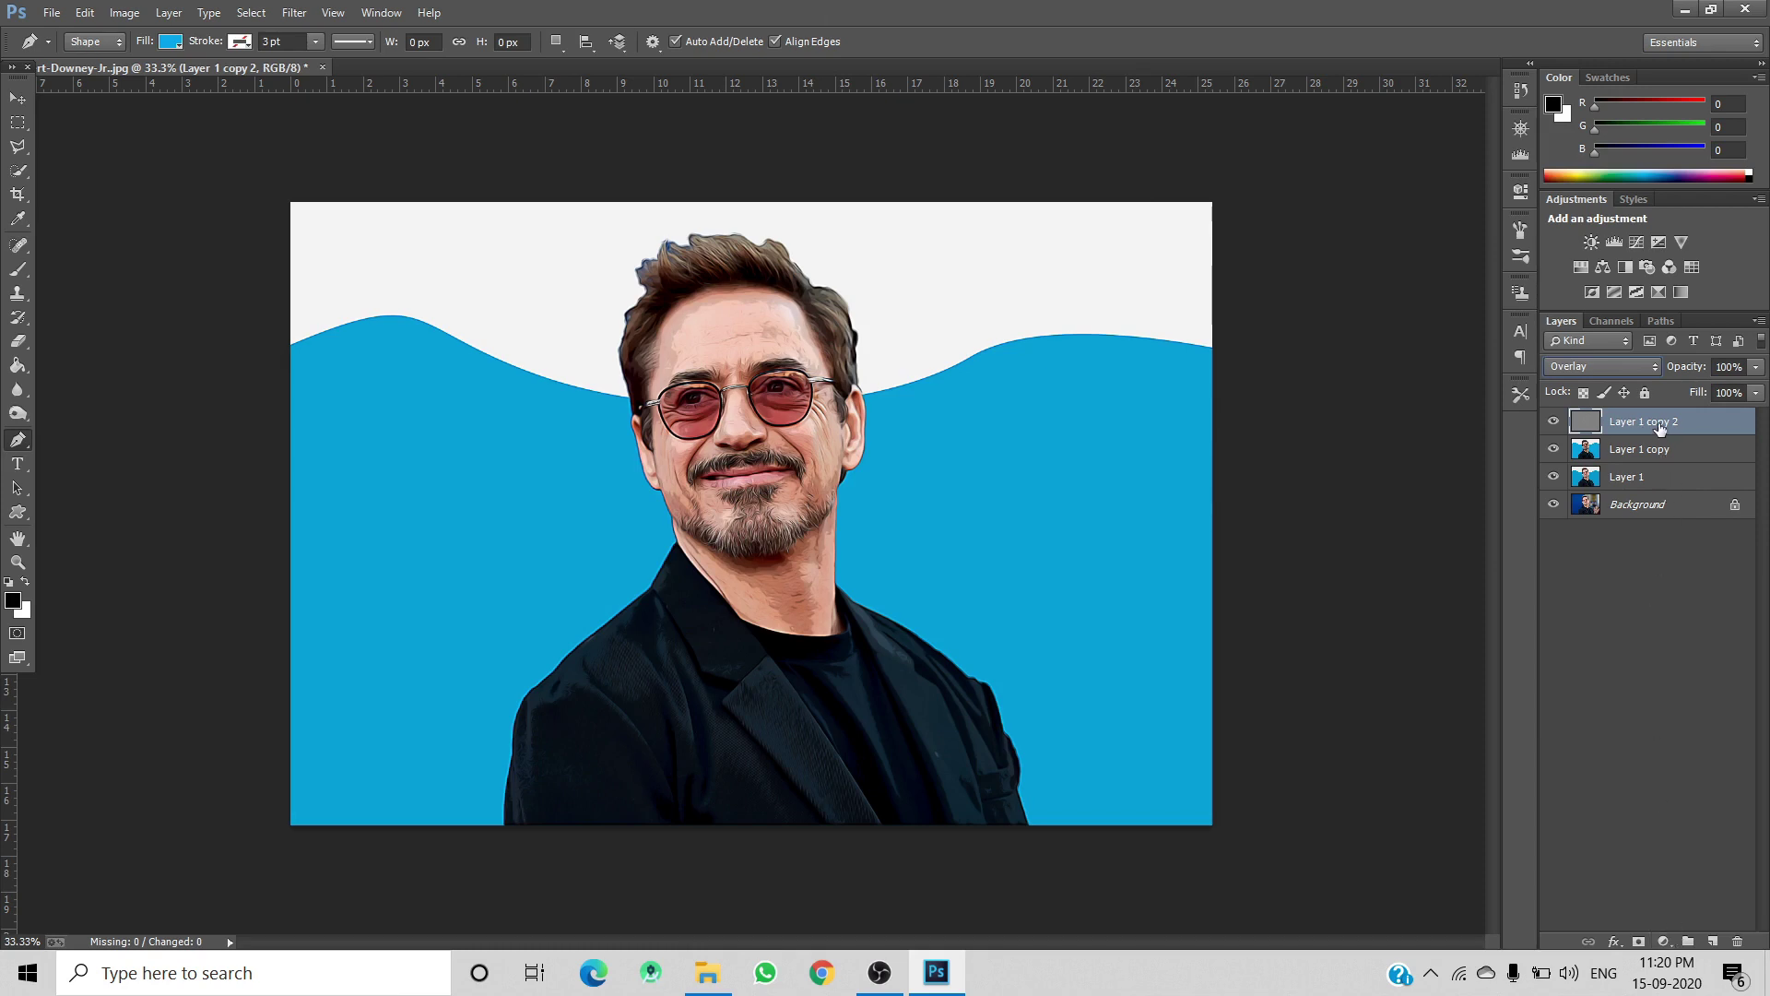
Clip a Levels adjustment with midtones 0.90 and white point 230 to Layer 1 copy 2, plus a Curves adjustment with one point above the middle.
left_click(1665, 941)
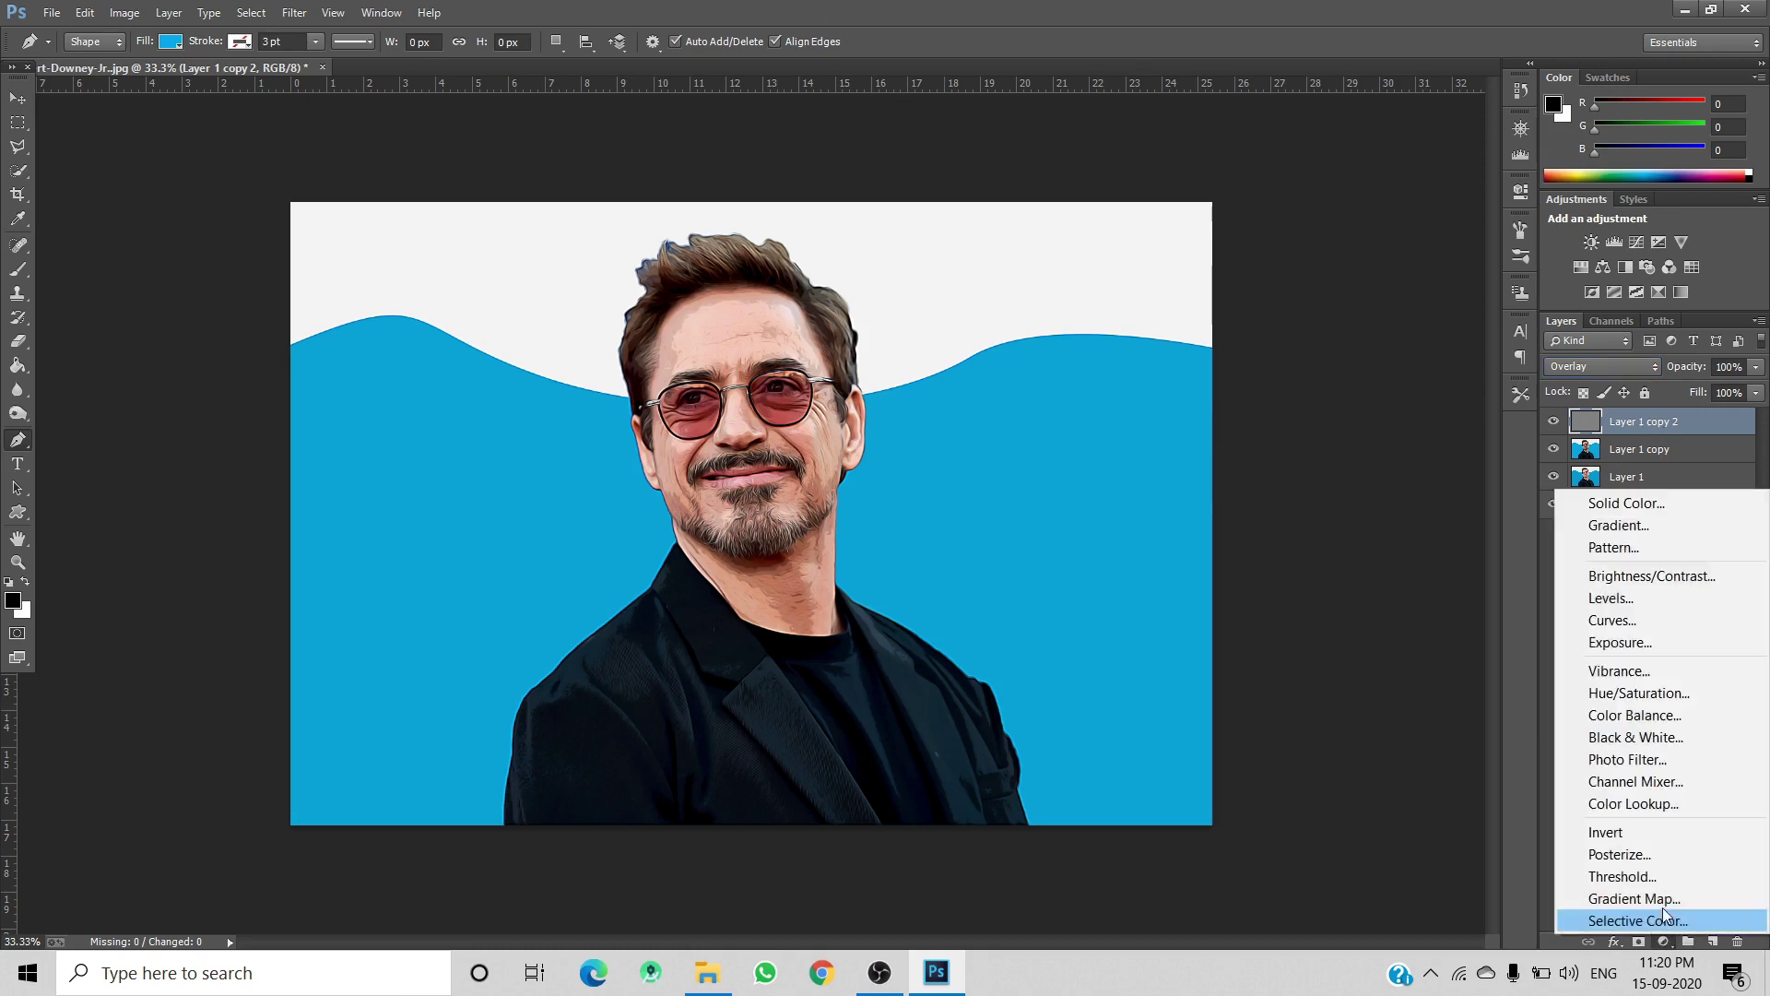
left_click(1625, 599)
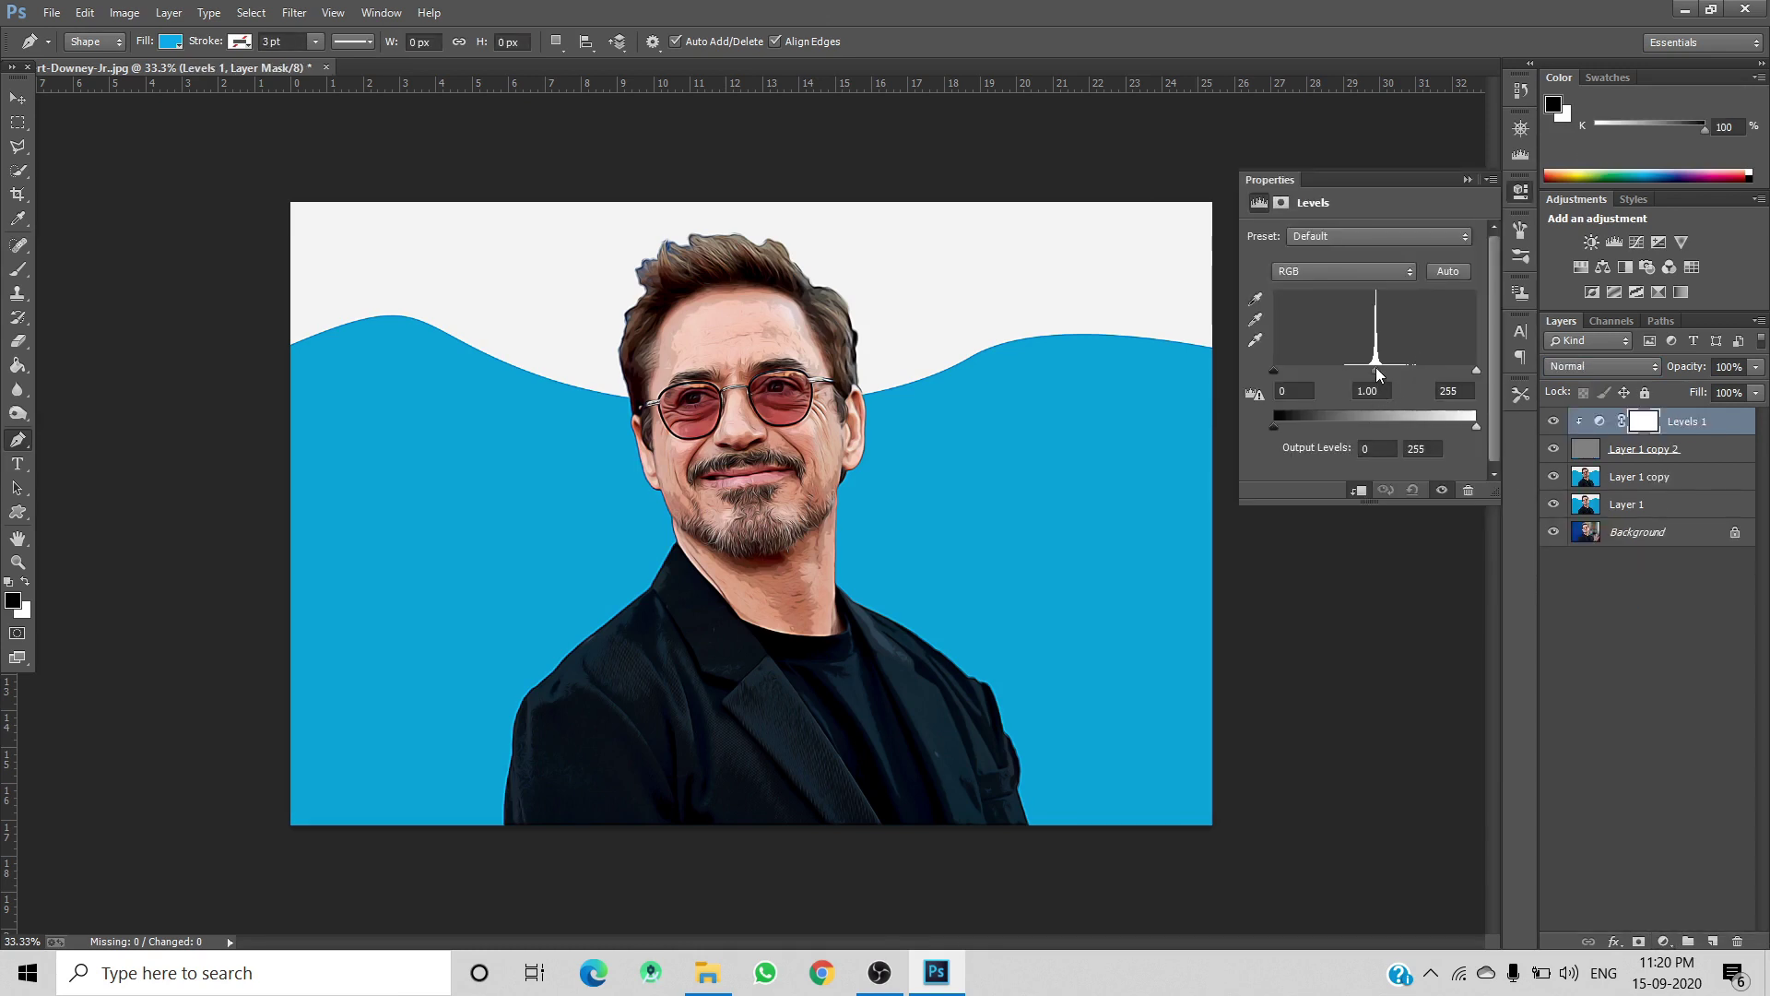
left_click_drag(1379, 374, 1382, 374)
left_click_drag(1475, 374, 1457, 378)
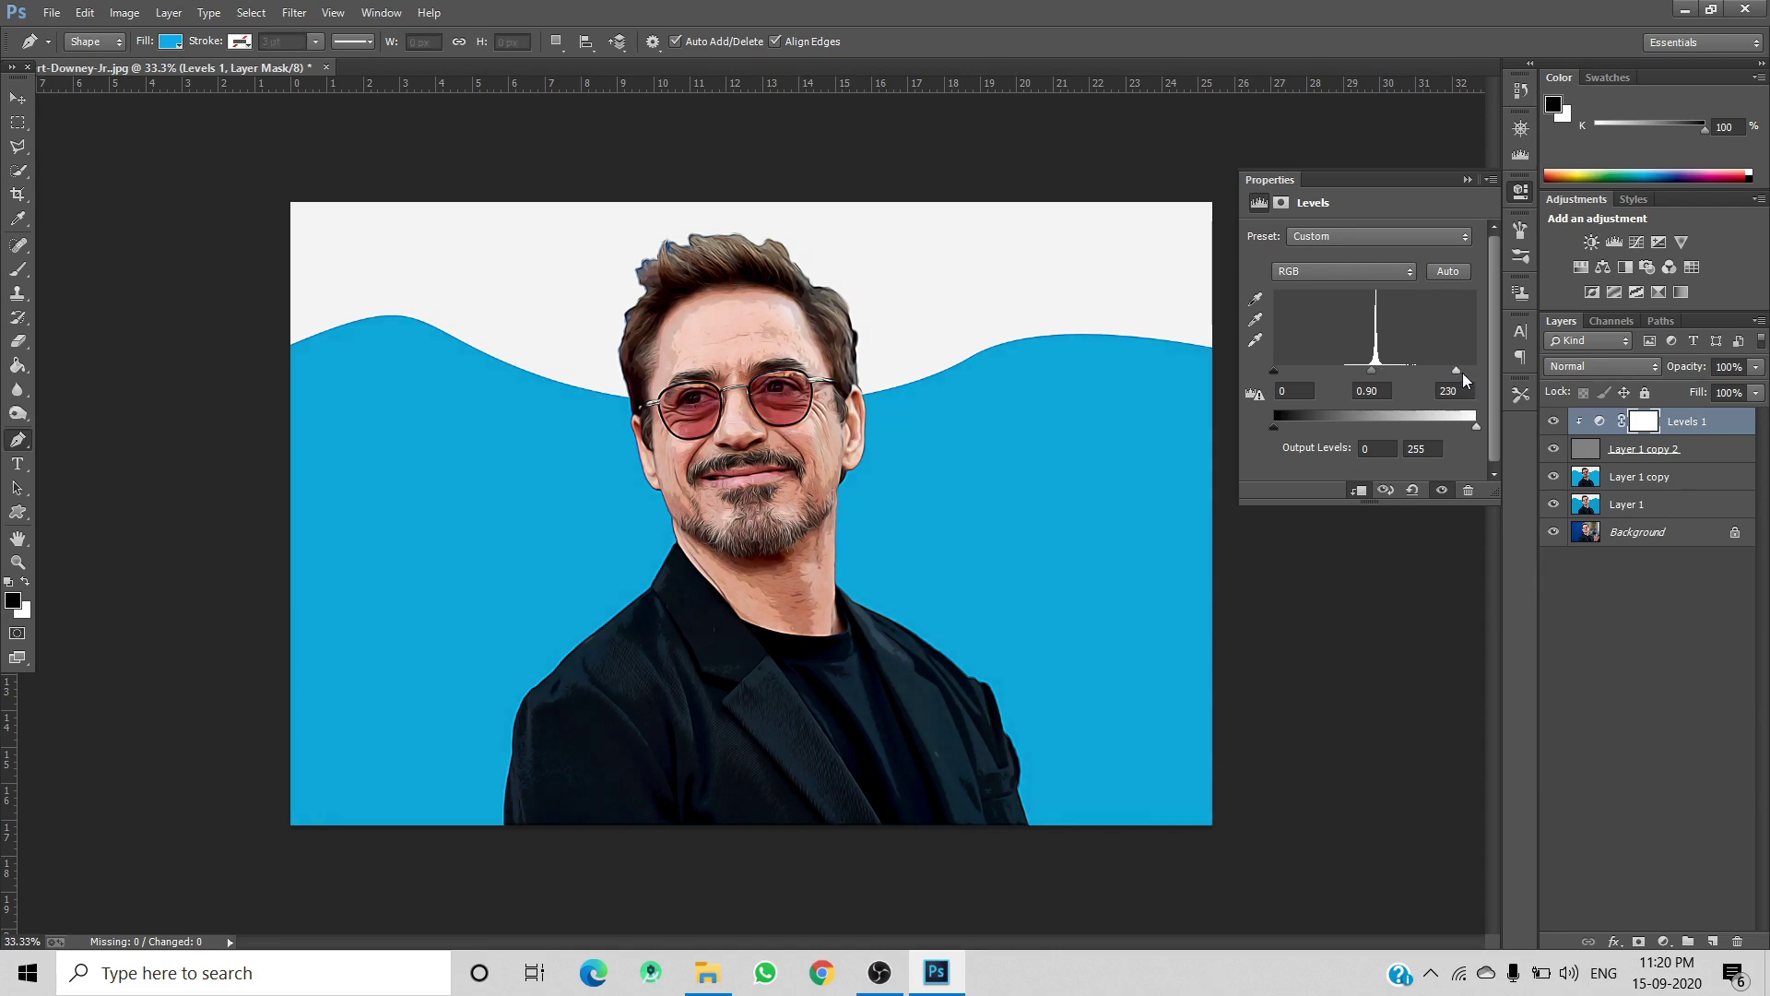
left_click(1635, 245)
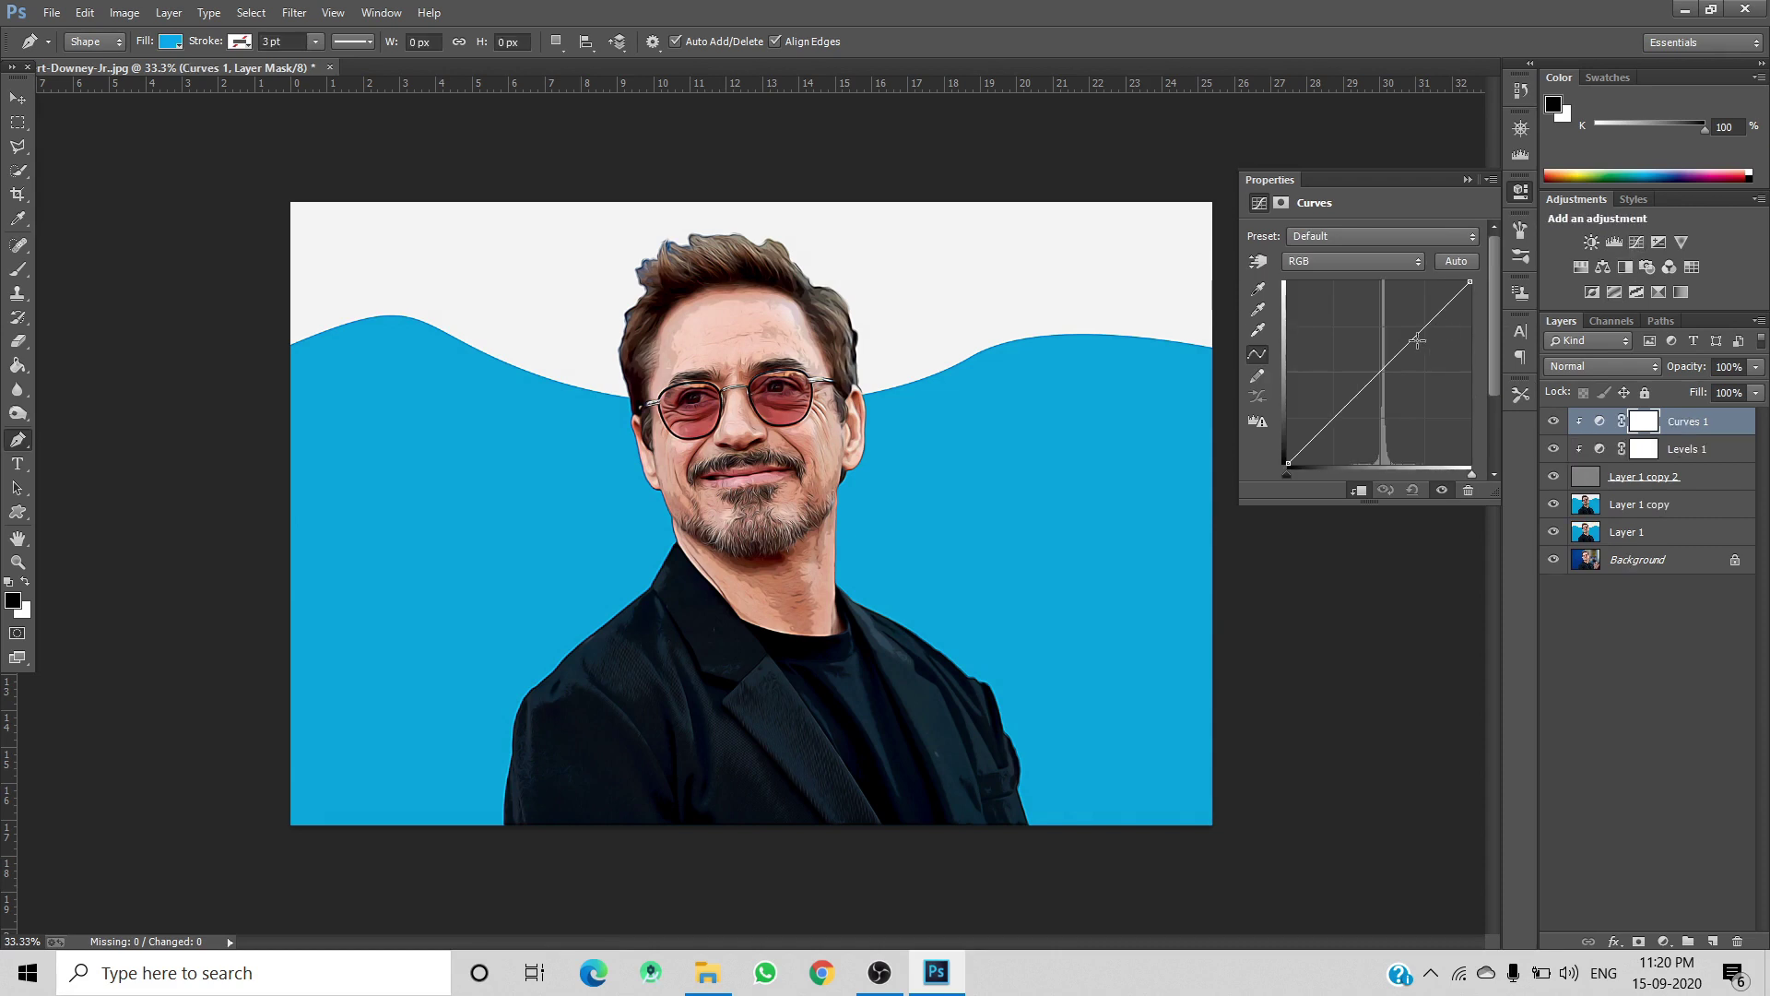
left_click_drag(1389, 362, 1419, 334)
Convert both adjustments, Layer 1 copy 2, Layer 1 copy and Layer 1 into a single Smart Object above the Background.
left_click(1680, 449, "ctrl")
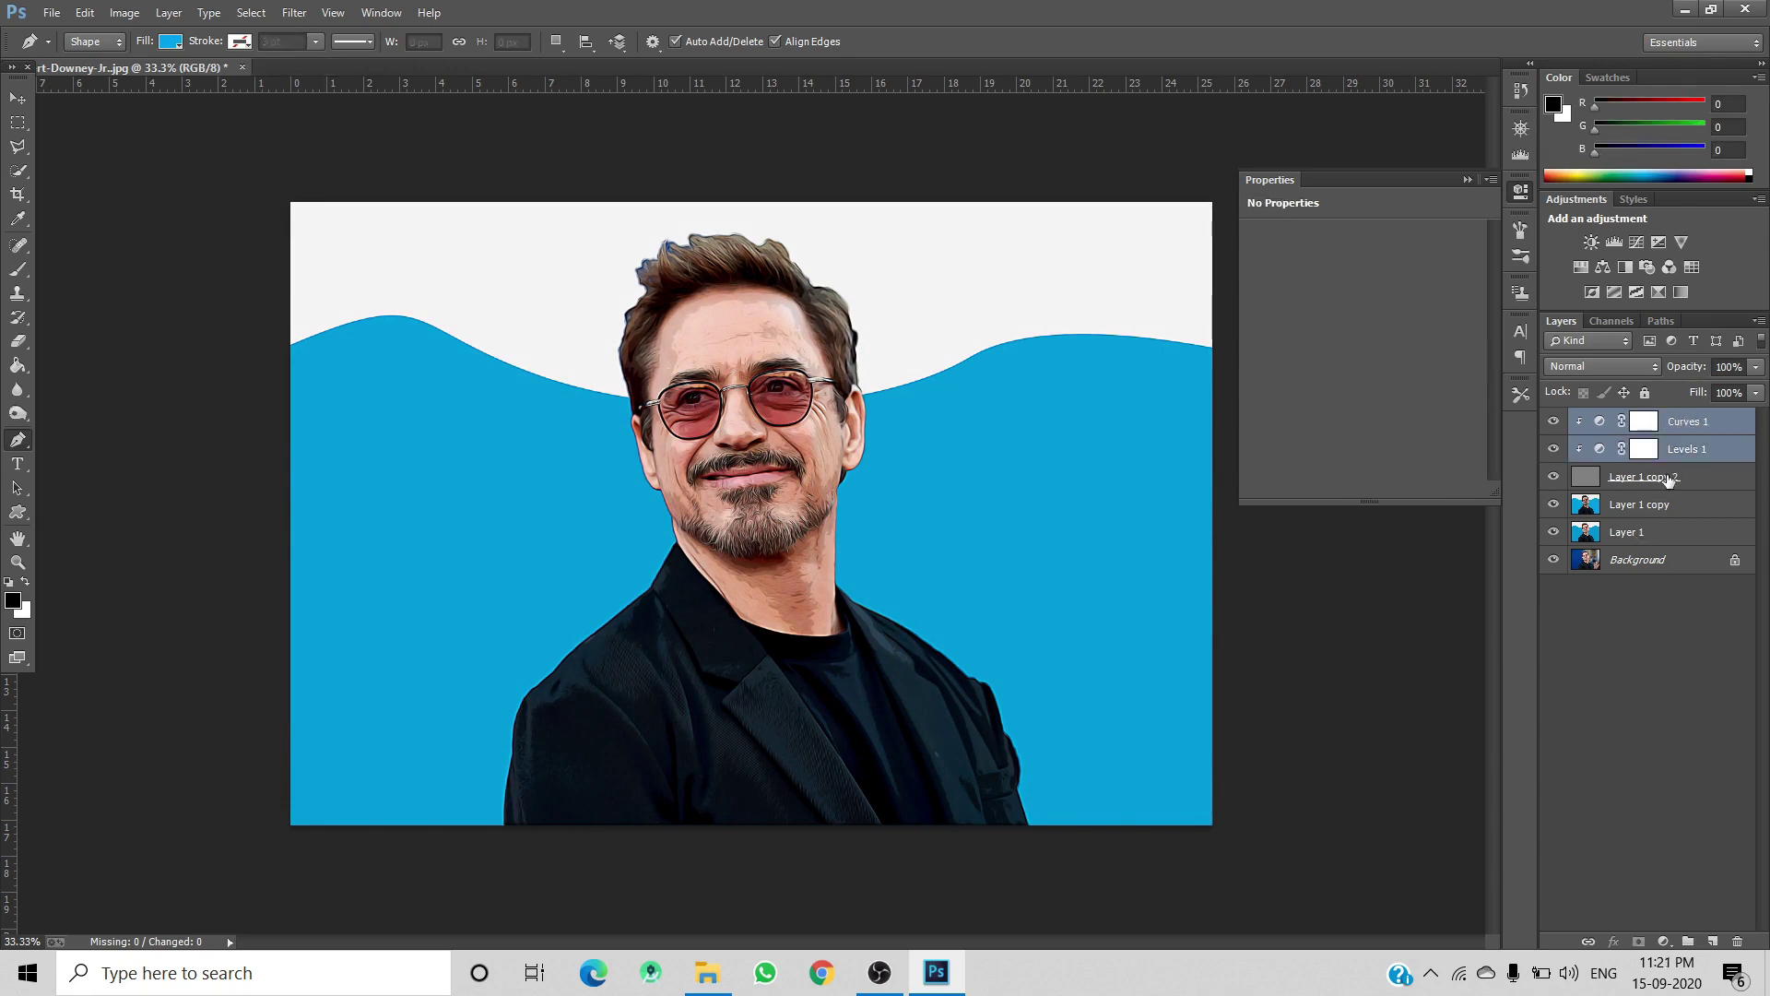
left_click(1669, 477, "ctrl")
left_click(1667, 504, "ctrl")
left_click(1664, 532, "ctrl")
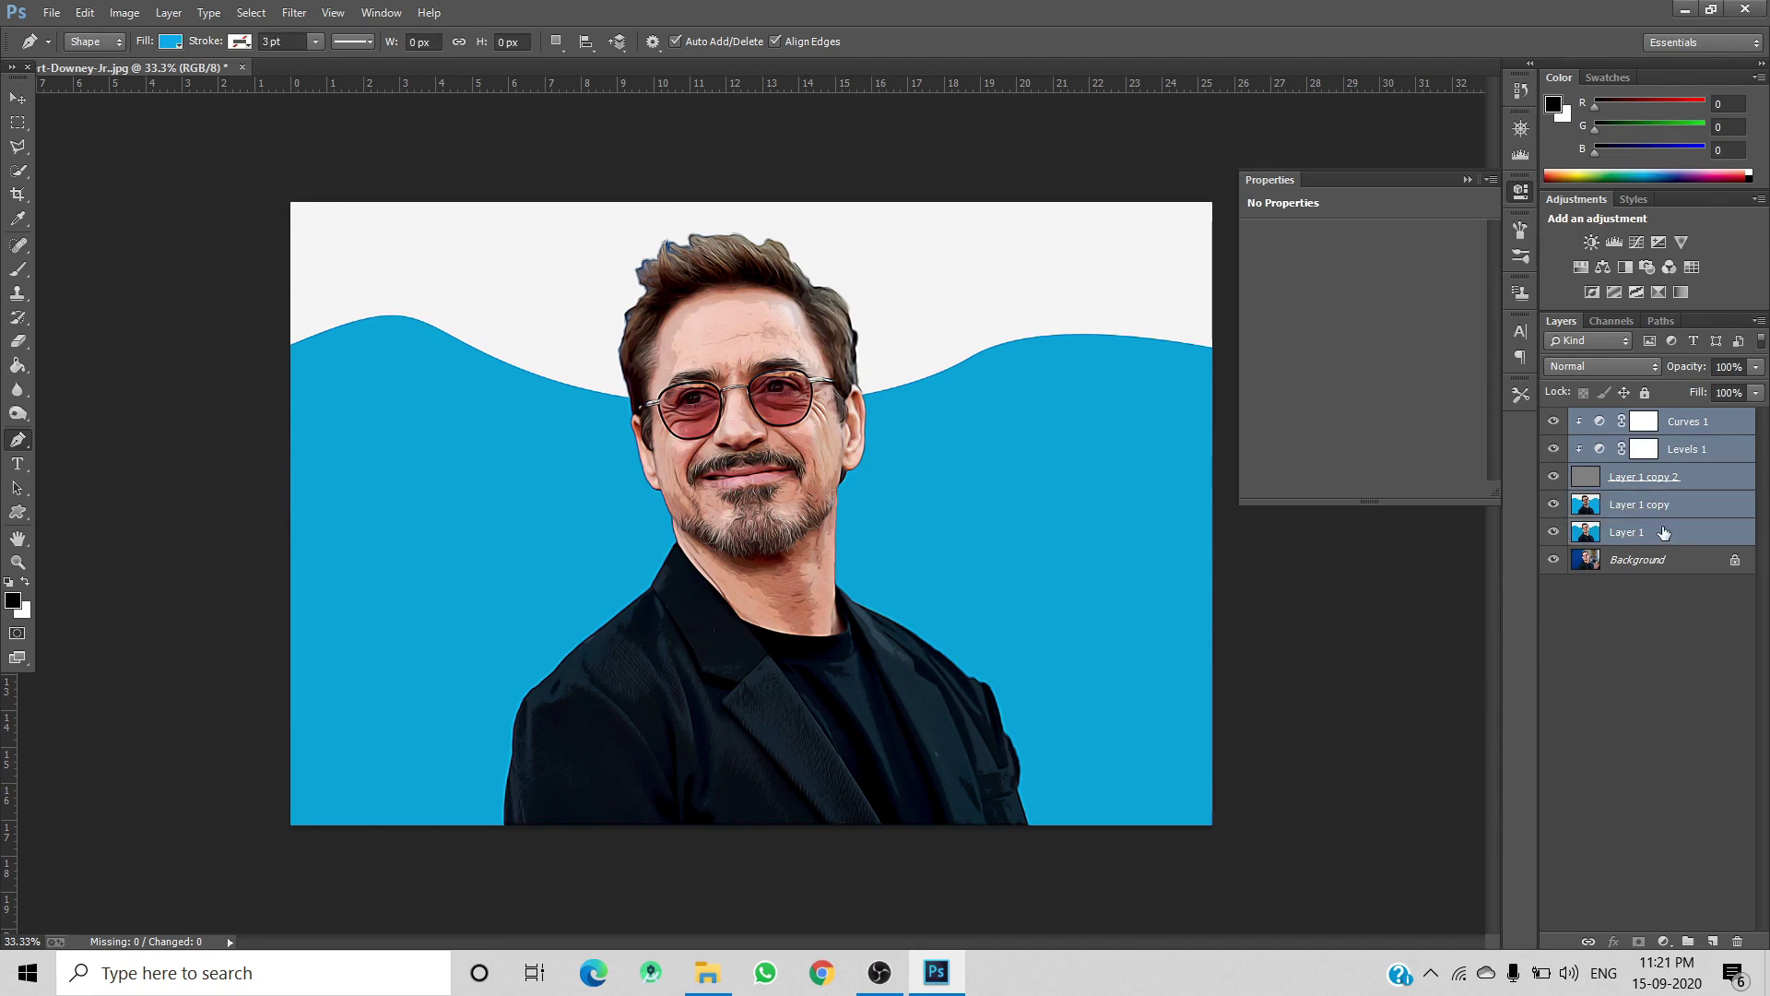
right_click(1660, 477)
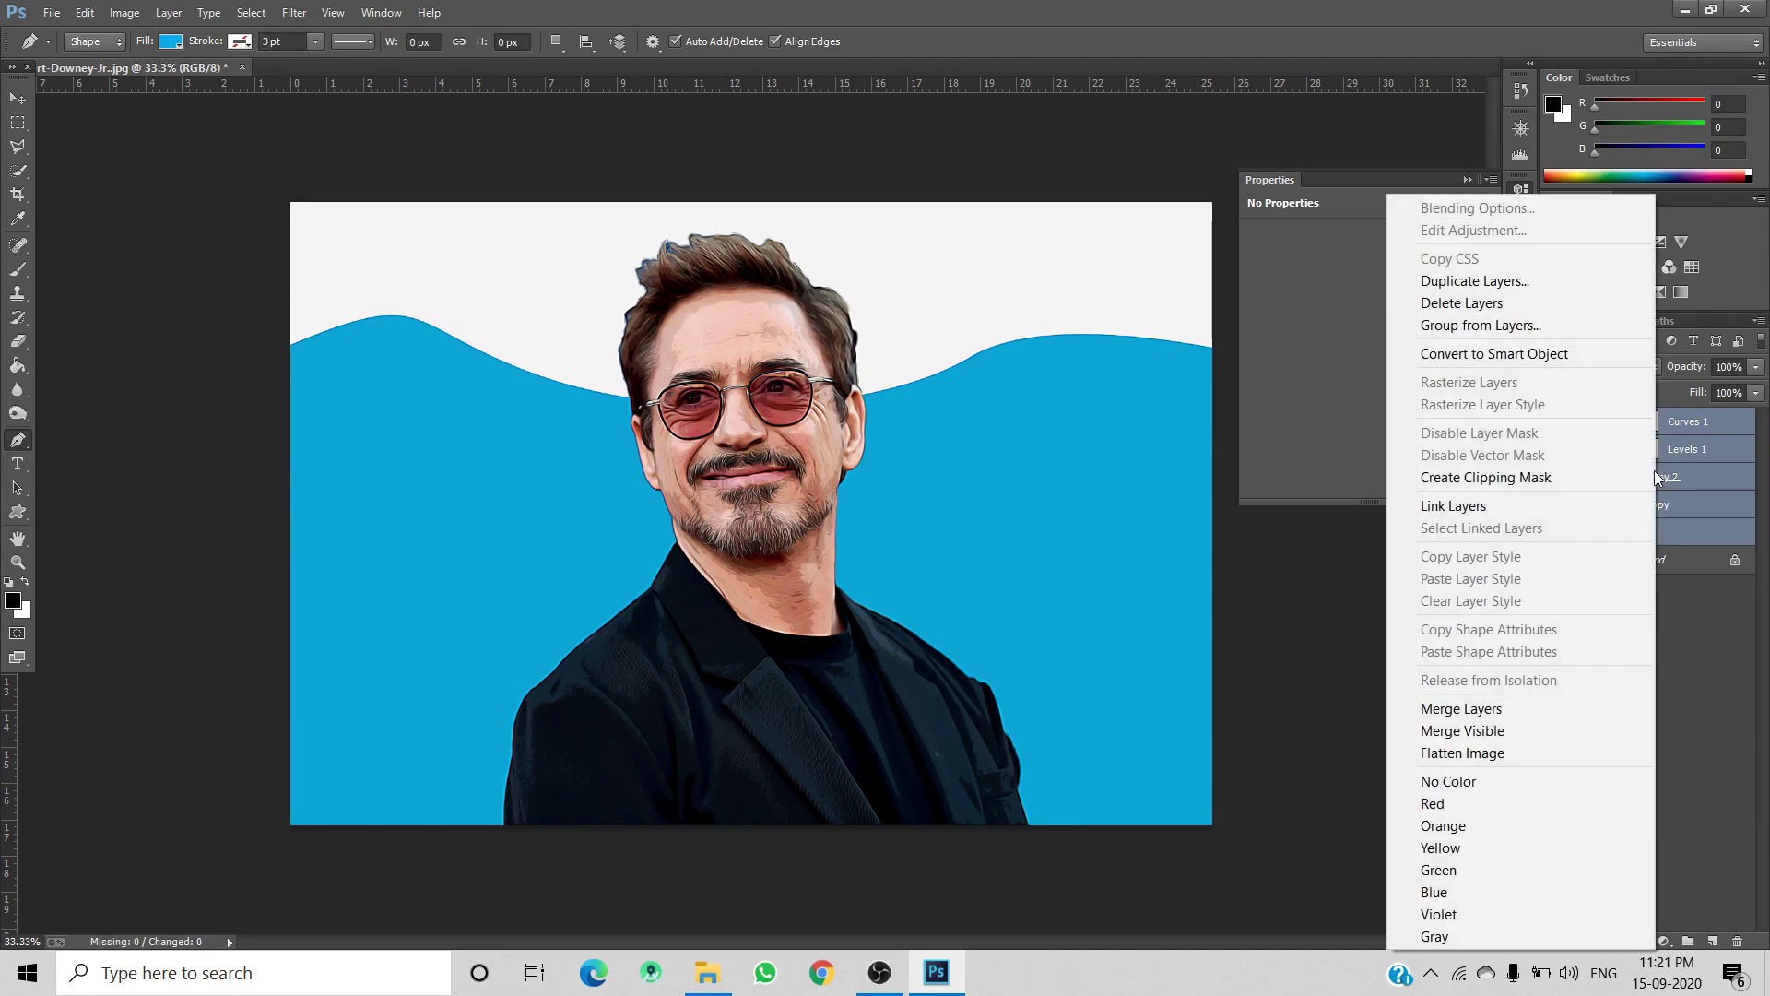
left_click(1502, 354)
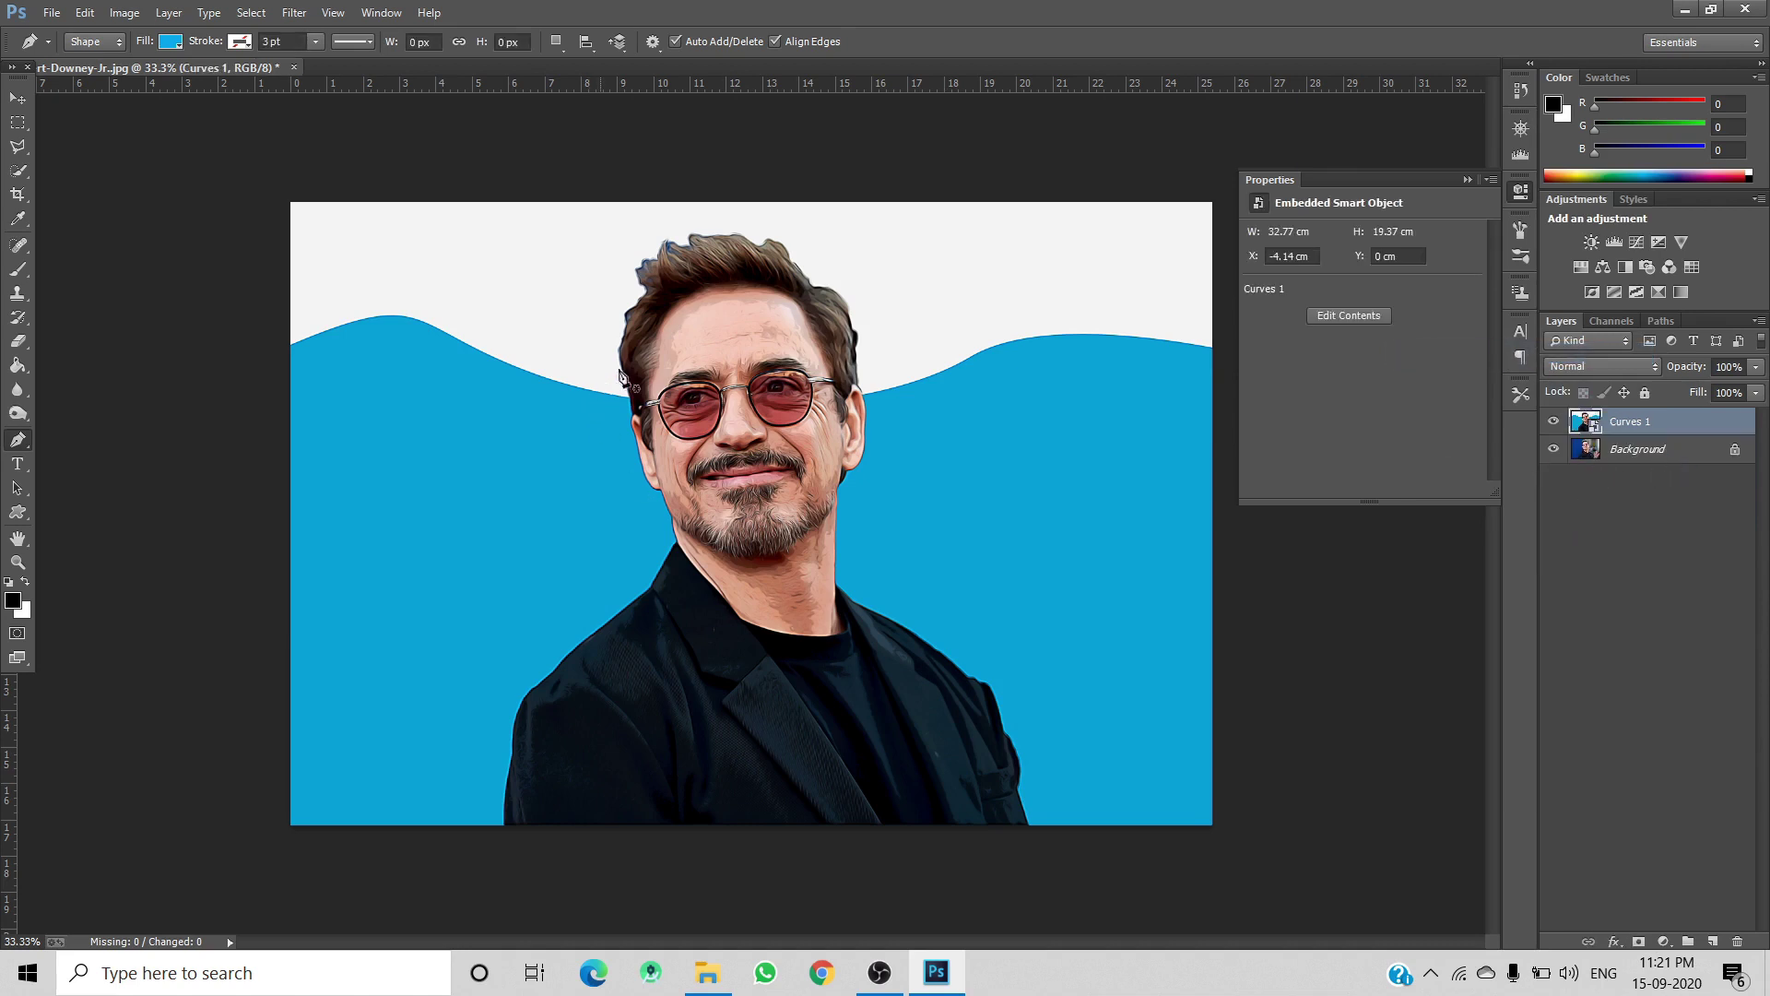
Apply Oil Paint to the Smart Object with Stylization 3.96 and Cleanliness 3.15, and compare the artwork with the original photo.
left_click(286, 13)
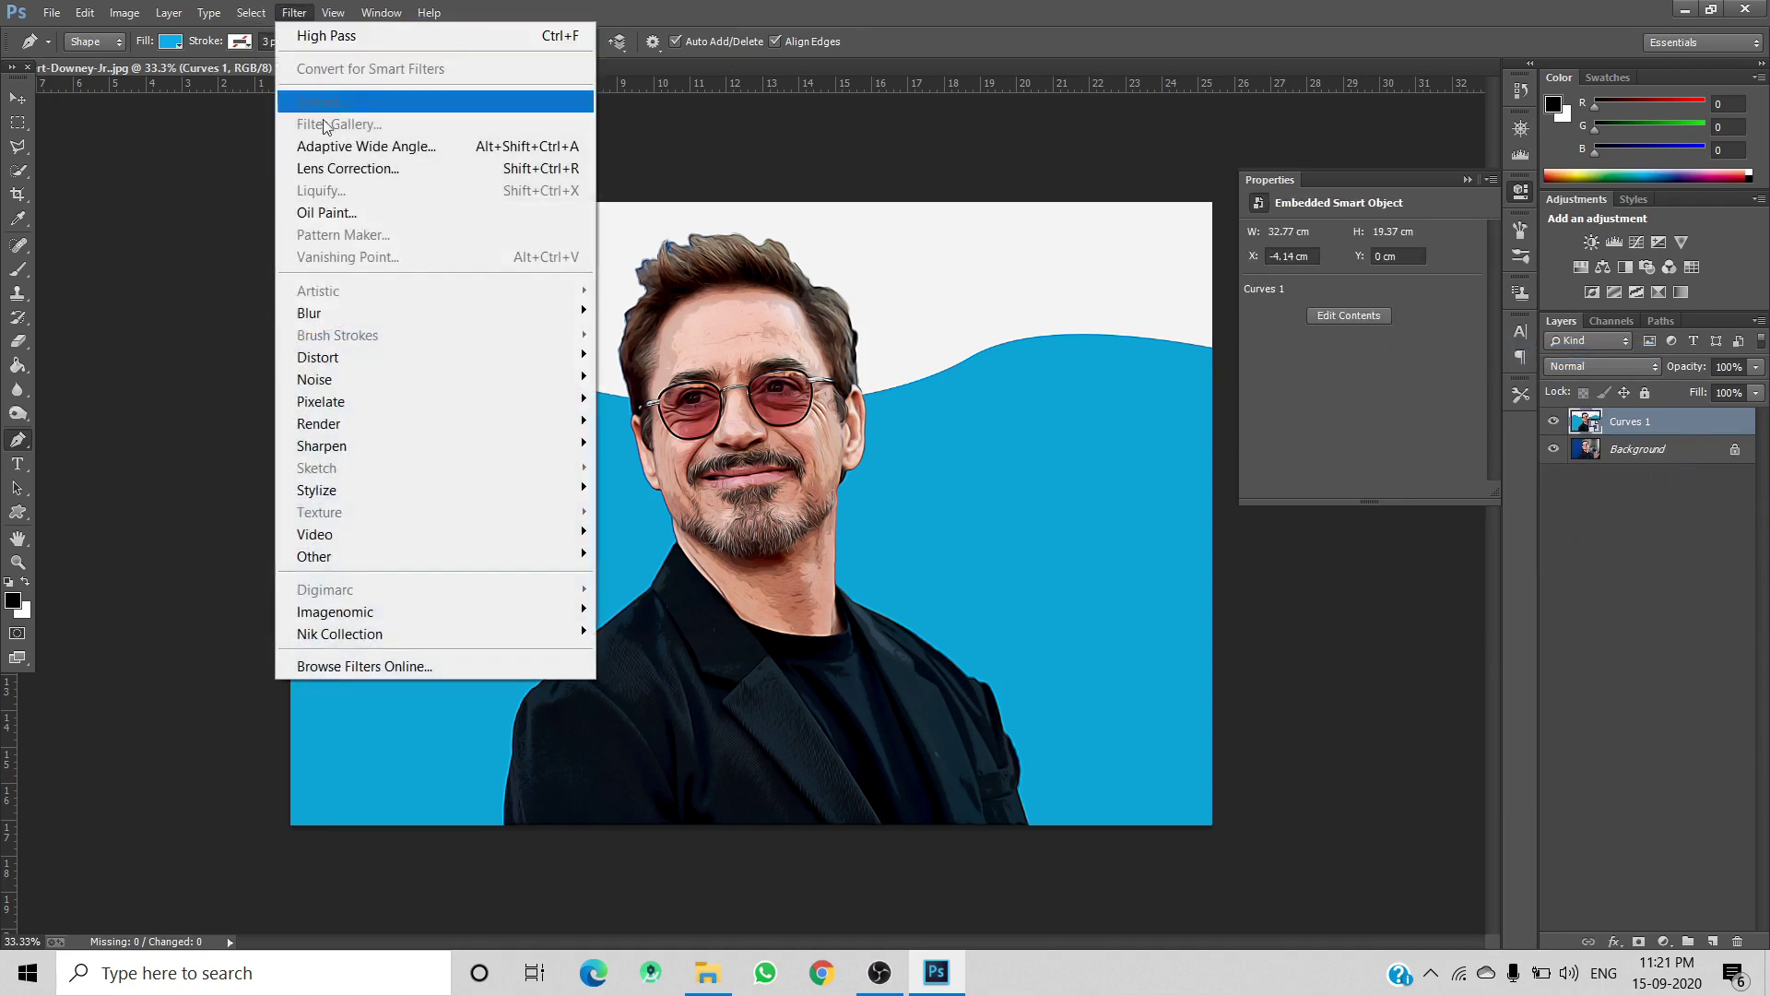
left_click(340, 212)
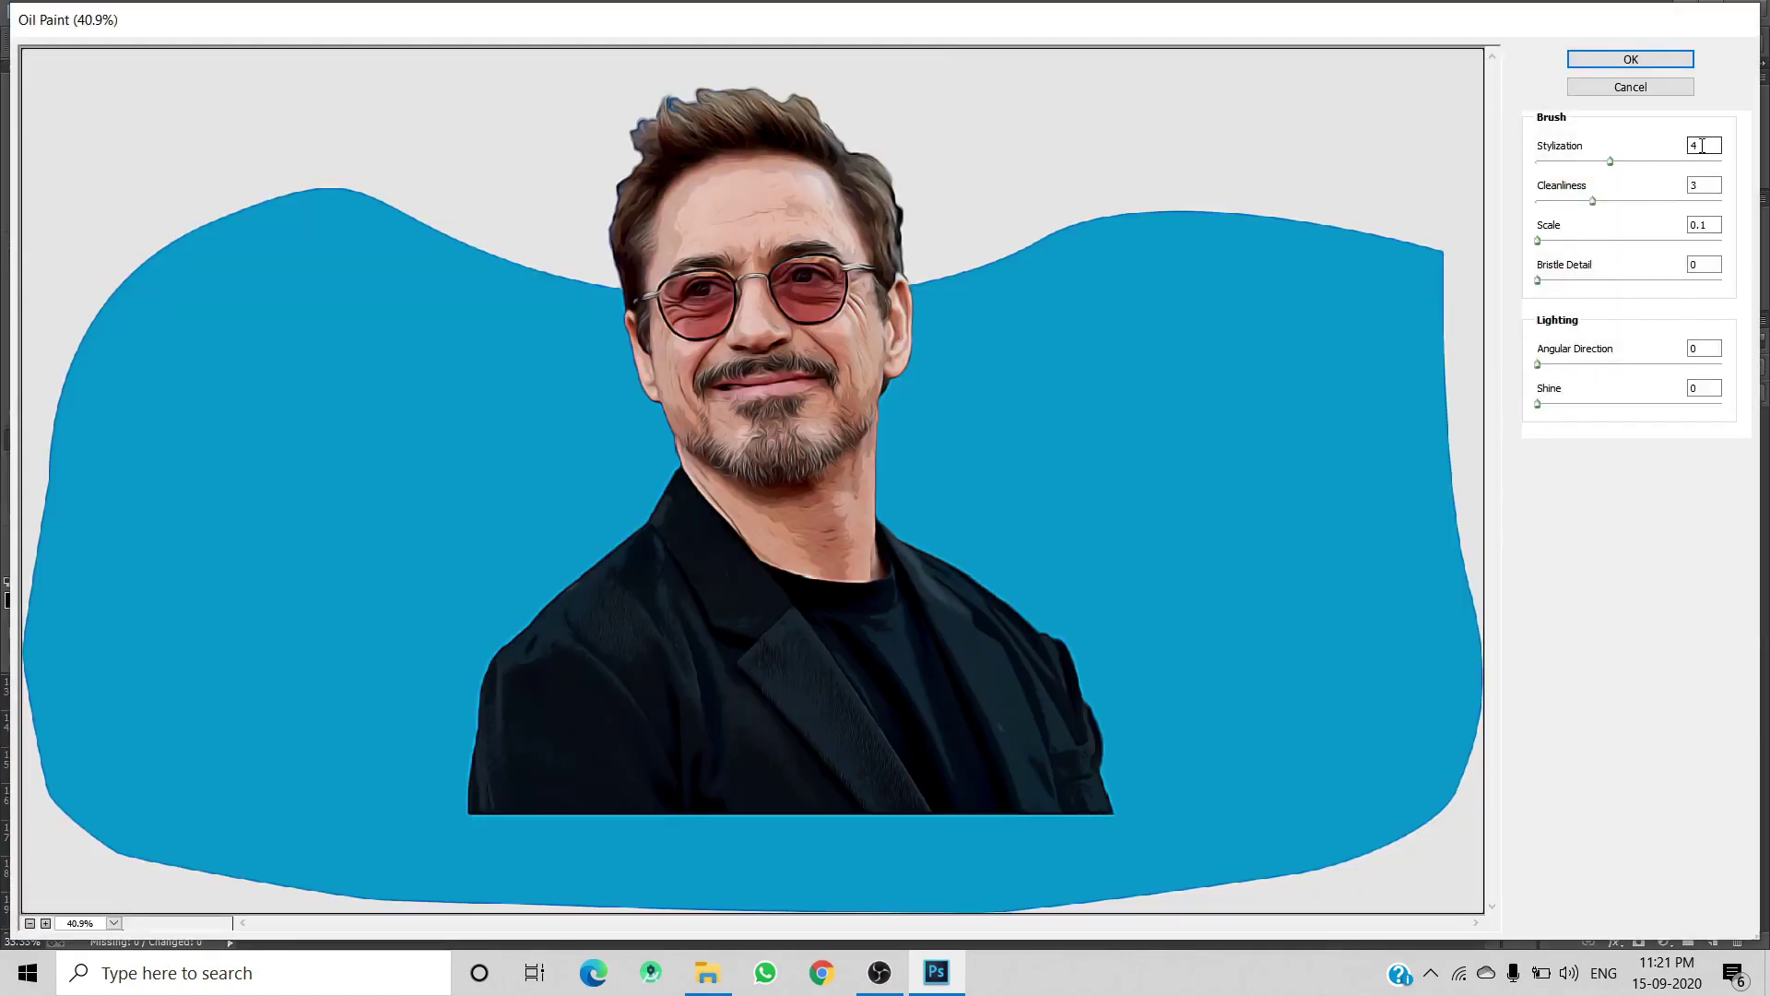
key("BackSpace")
type("3.96")
key("Tab")
type("3.15")
key("Tab")
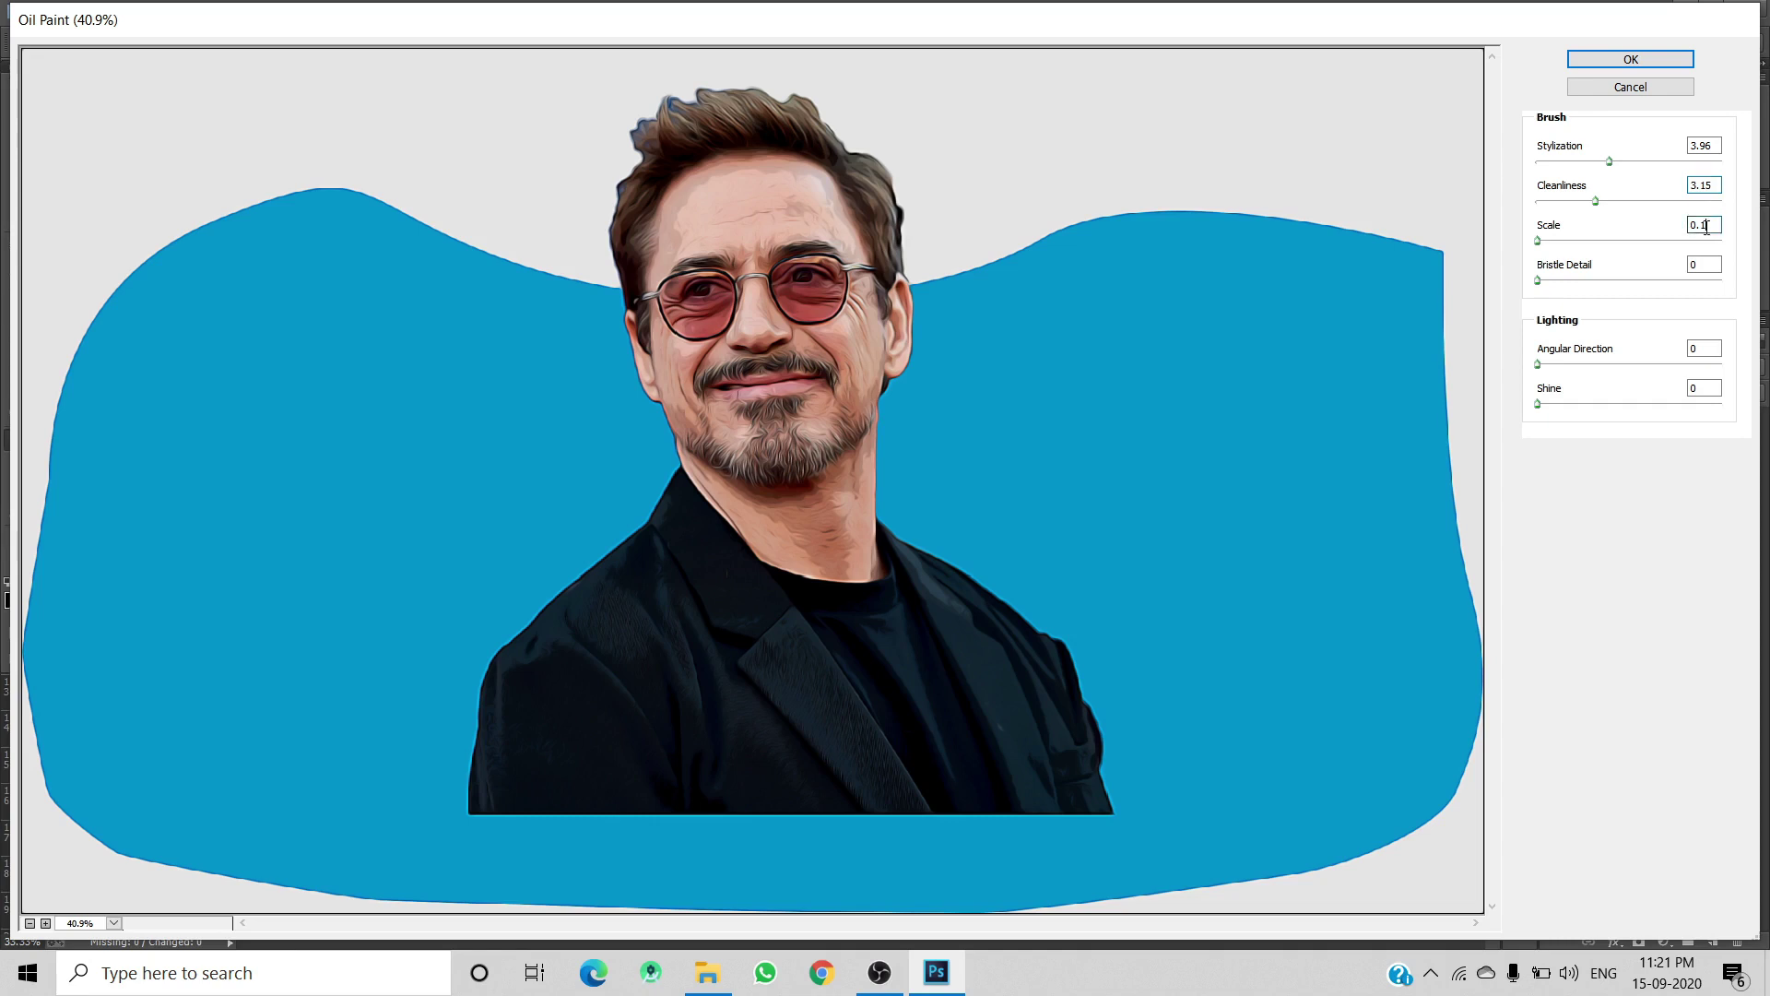
type("0")
key("Tab")
type("1")
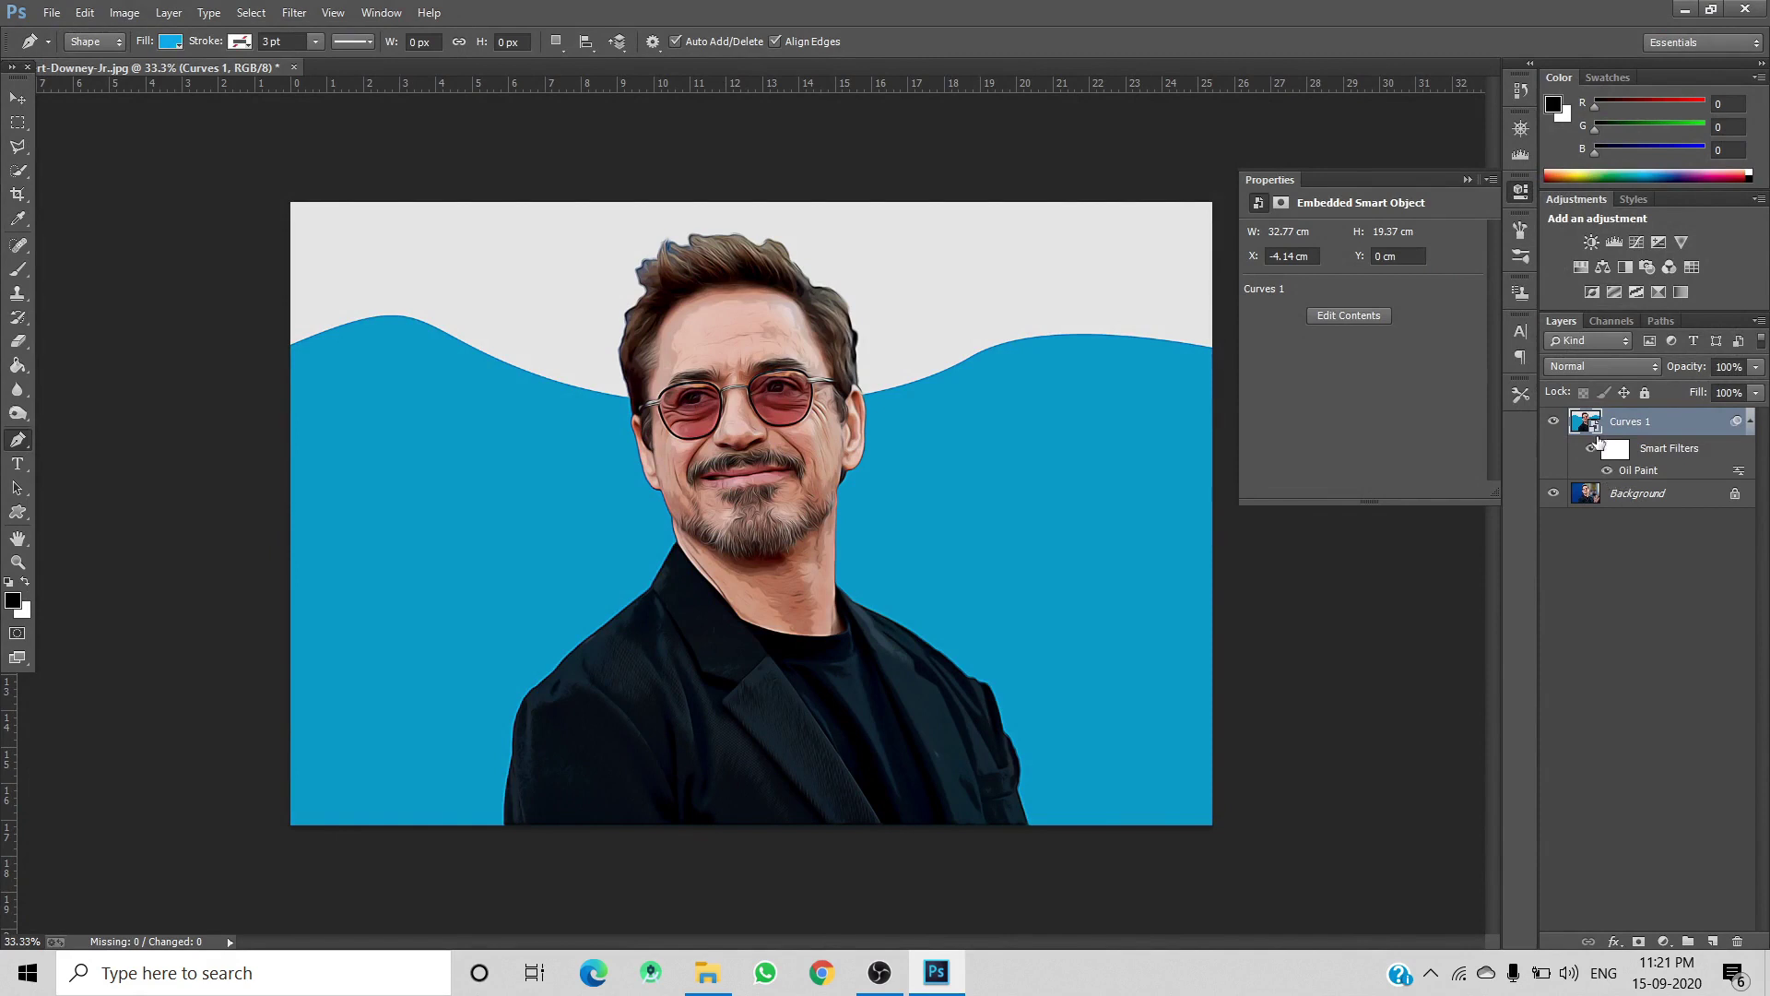
left_click(1553, 422)
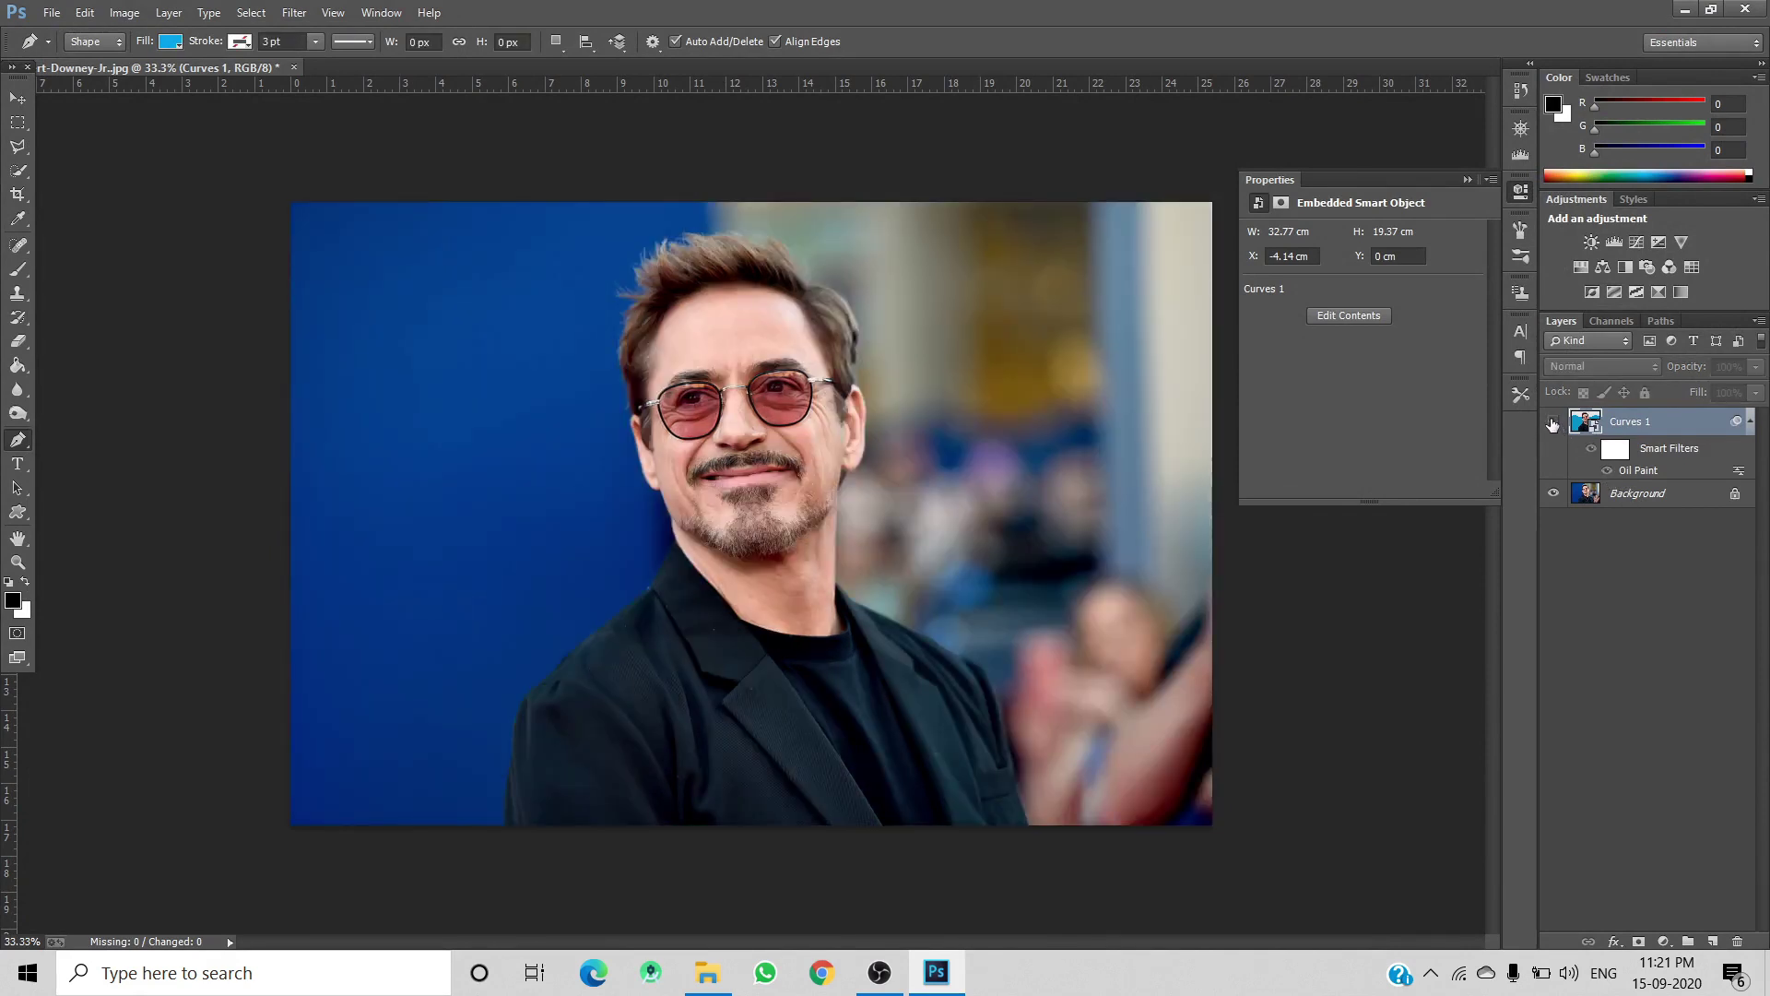
left_click(1553, 422)
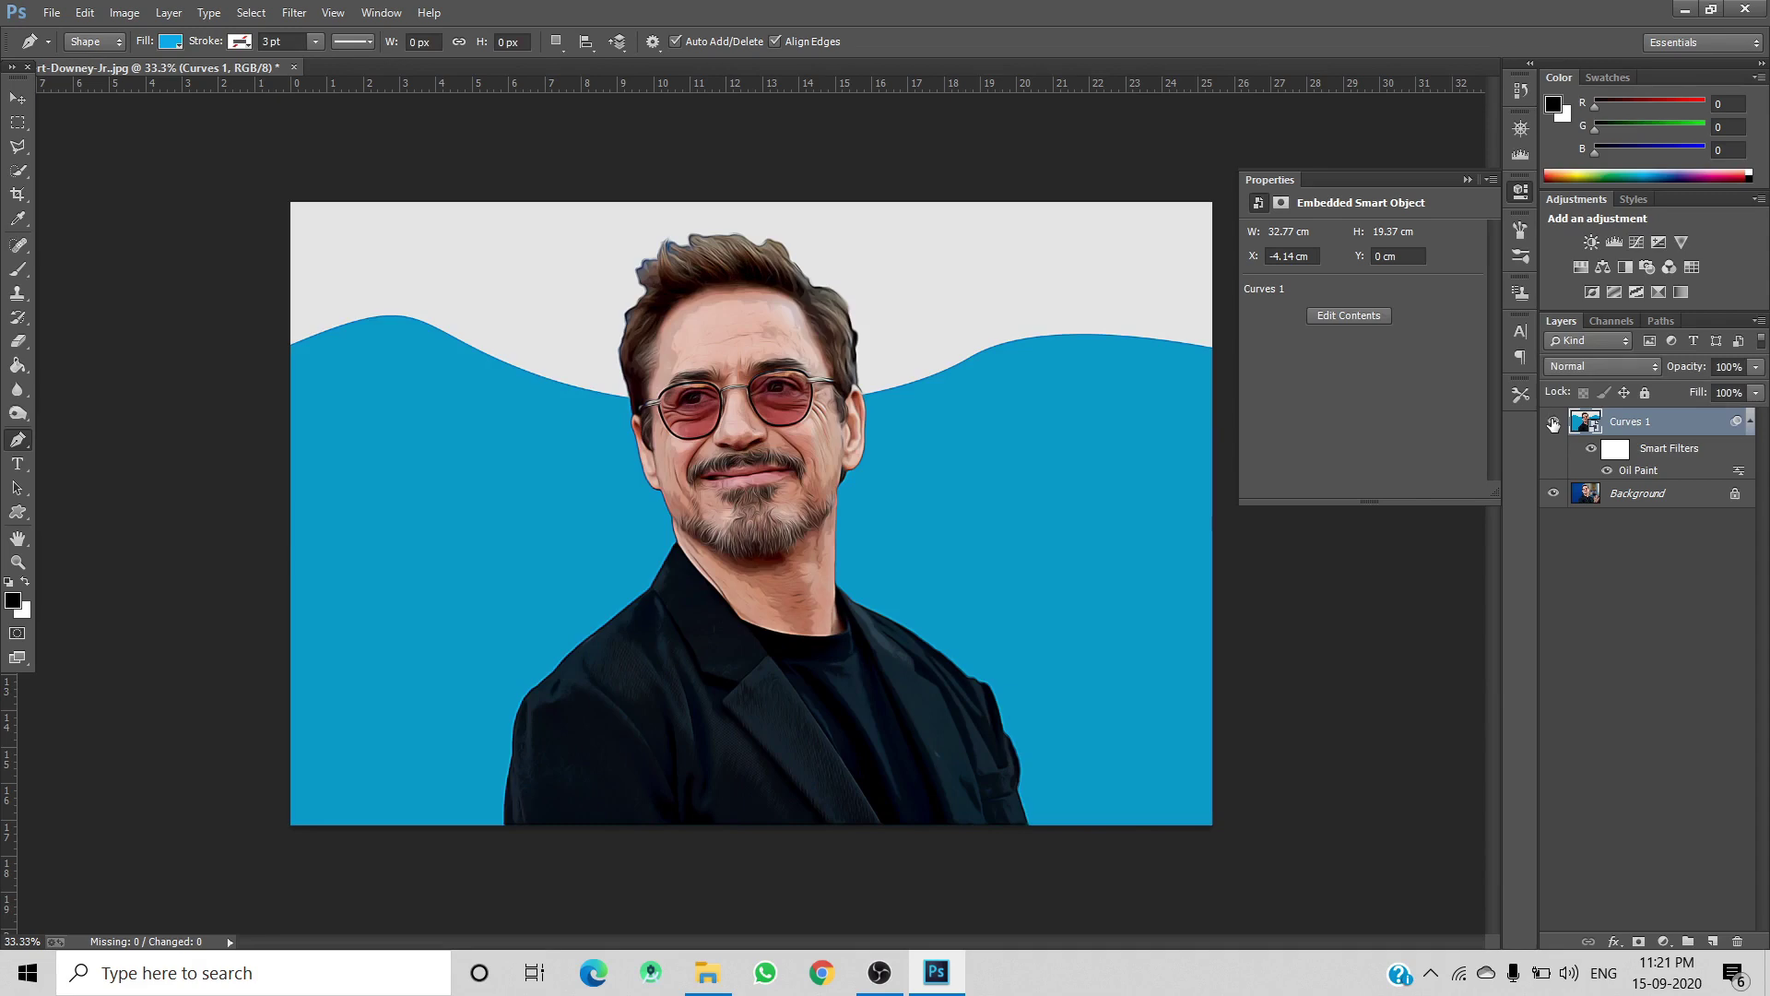